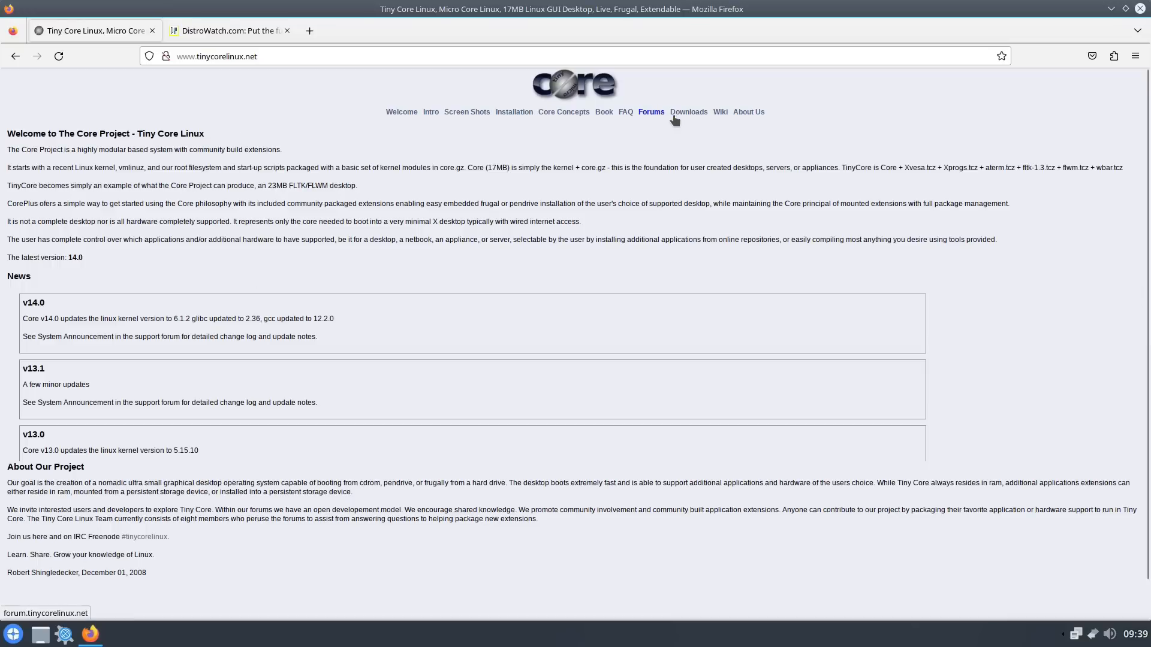
# Download the CorePlus installation image from the Tiny Core Linux downloads page.
pyautogui.click(689, 112)
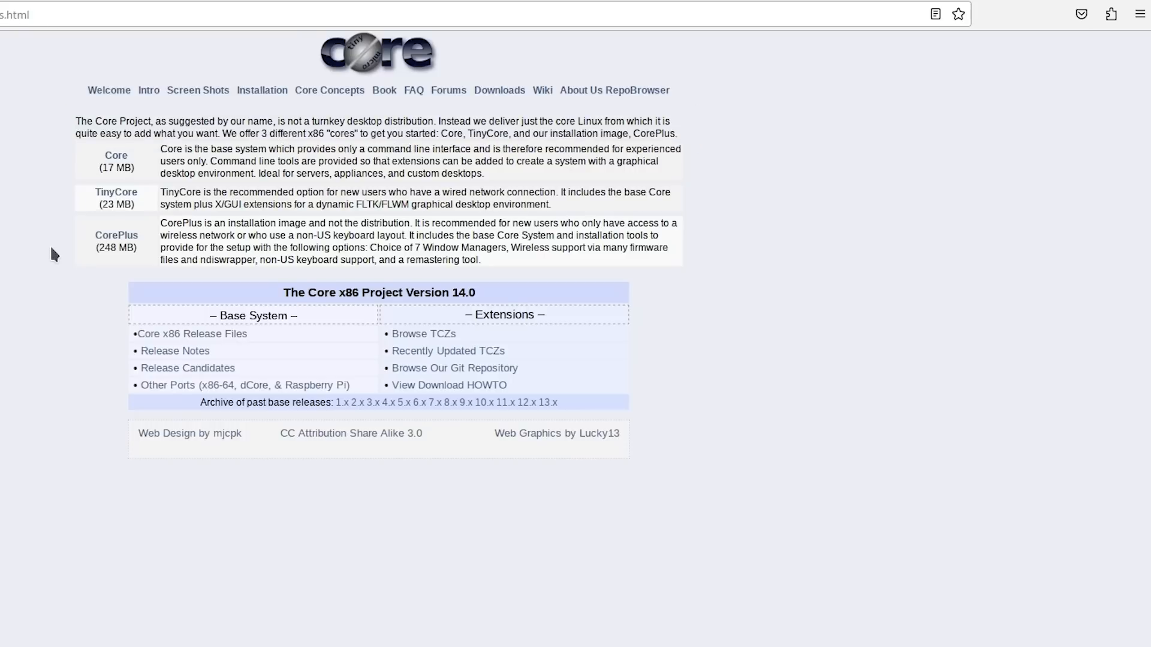
pyautogui.click(117, 236)
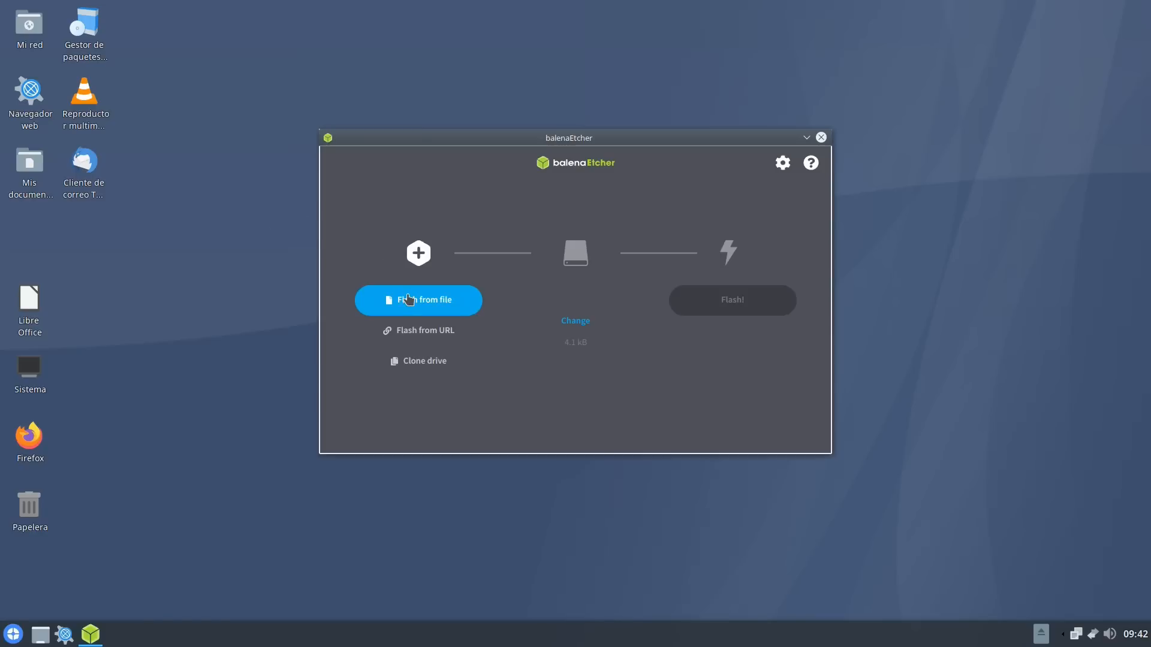
# In balenaEtcher, flash CorePlus-current.iso from the Descargas folder onto the 32 GB Kingston USB drive.
pyautogui.click(408, 299)
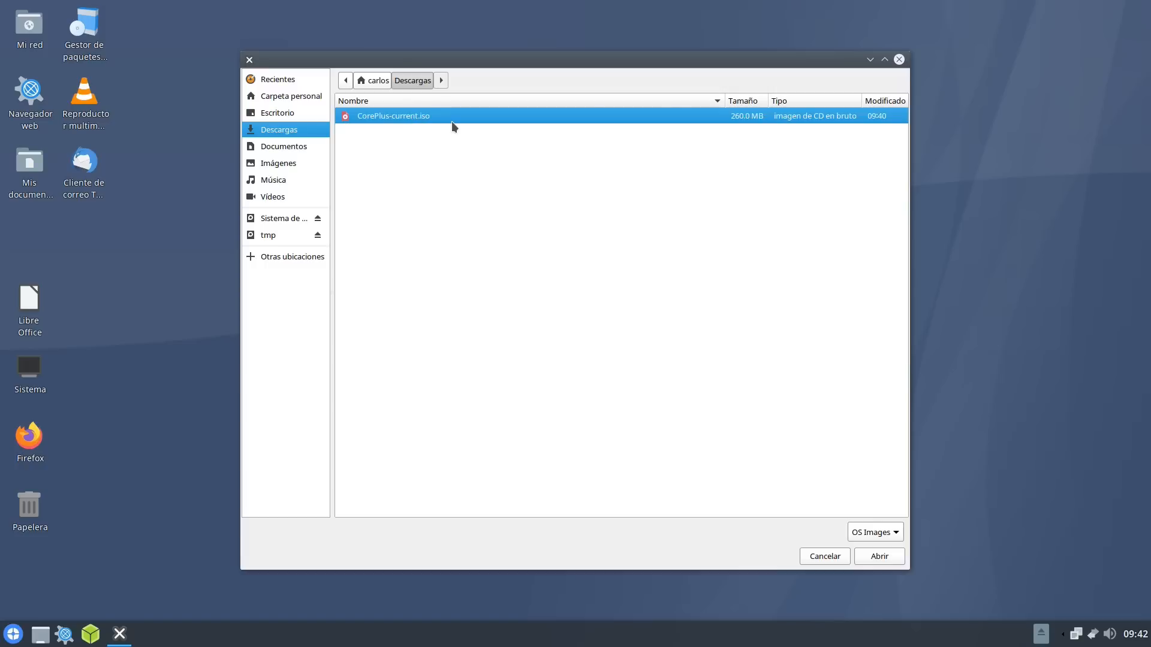
pyautogui.click(880, 553)
pyautogui.click(527, 300)
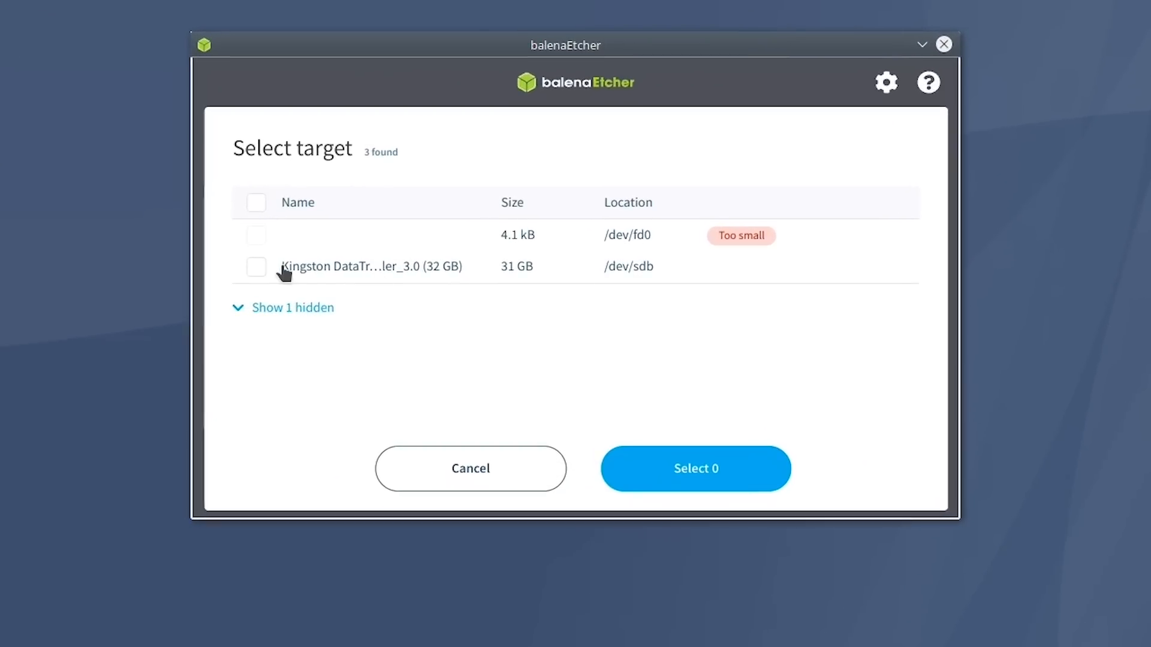
pyautogui.click(284, 271)
pyautogui.click(710, 469)
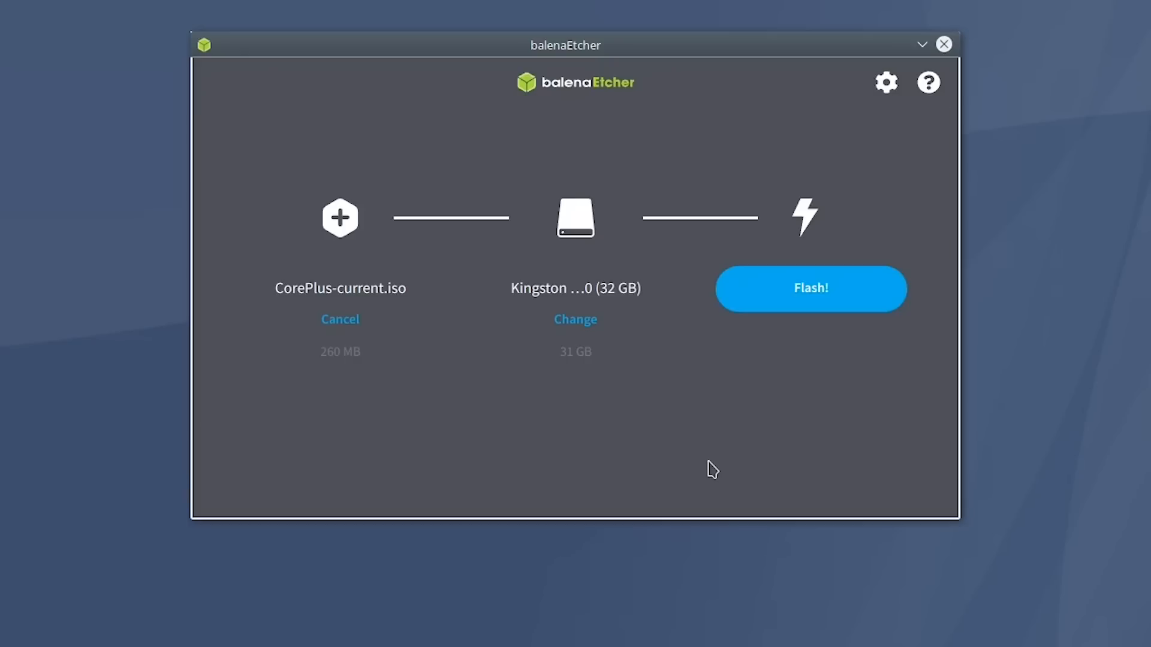
pyautogui.click(832, 307)
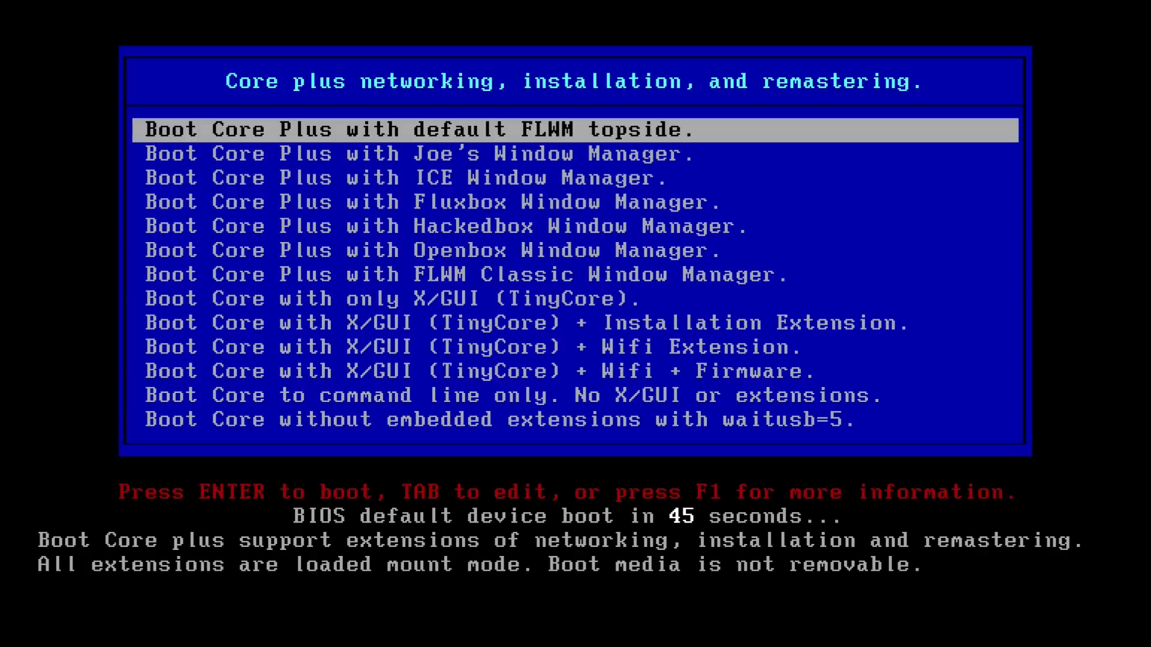
# Boot Core Plus with the default FLWM topside and launch the tc-install application, moving its window clear of the screen corner.
pyautogui.press('Return')
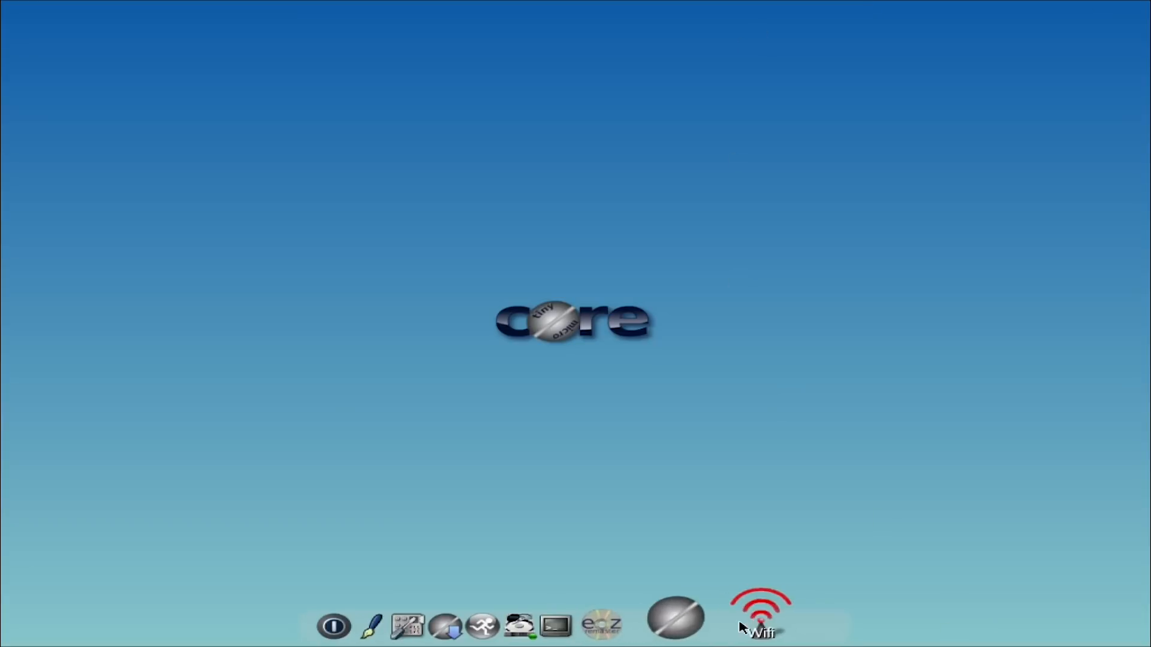
pyautogui.rightClick(387, 200)
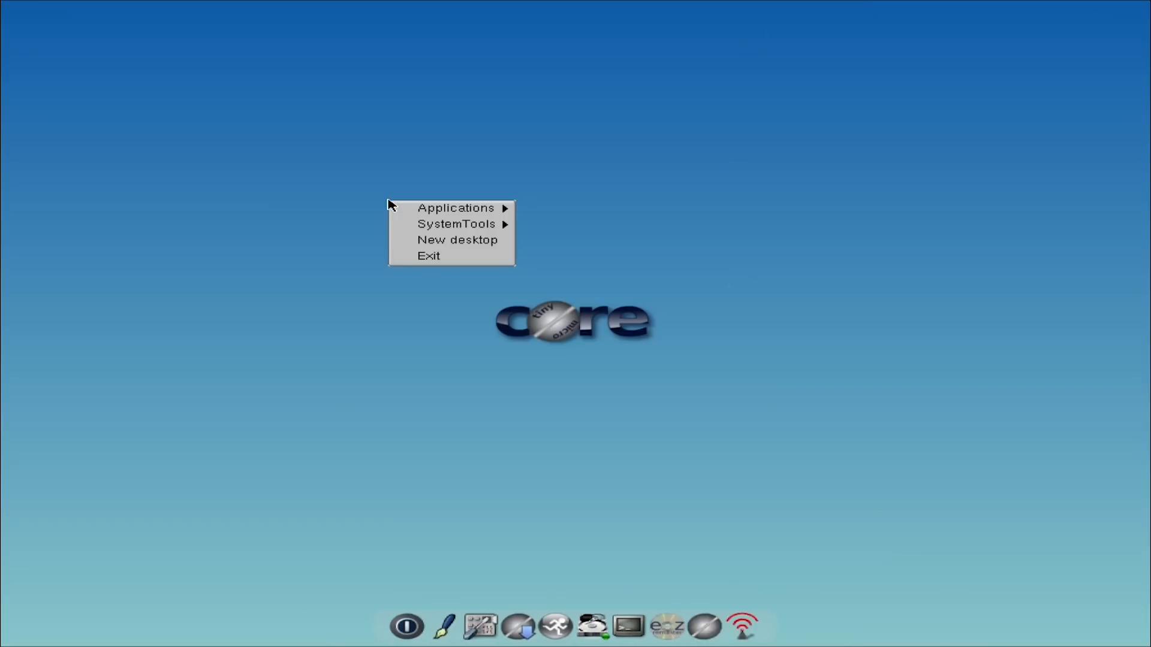
pyautogui.moveTo(446, 213)
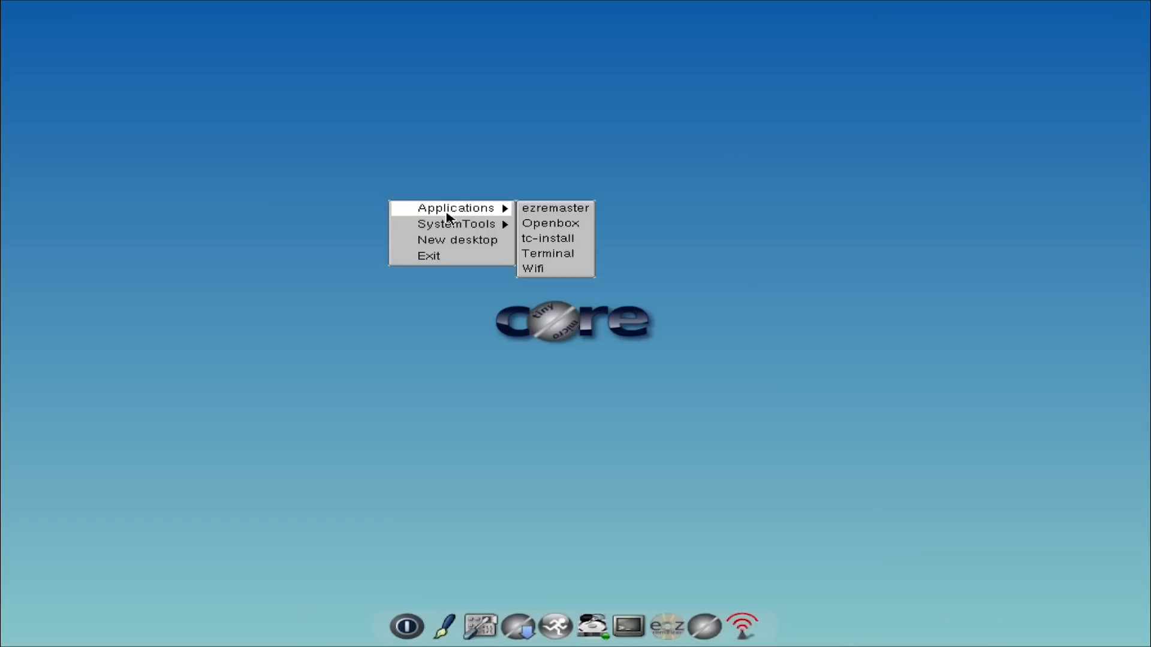
pyautogui.click(548, 239)
pyautogui.moveTo(177, 11); pyautogui.dragTo(372, 71)
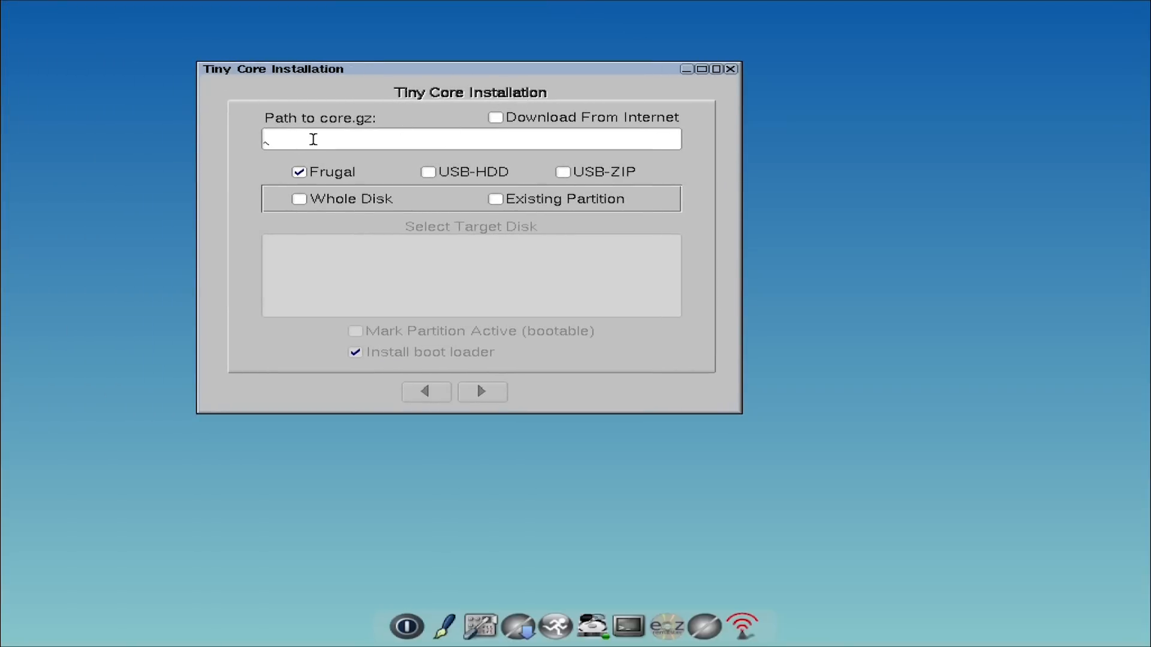
# Set the installer's core.gz path to /mnt/sdb/boot/core.gz.
pyautogui.click(313, 139)
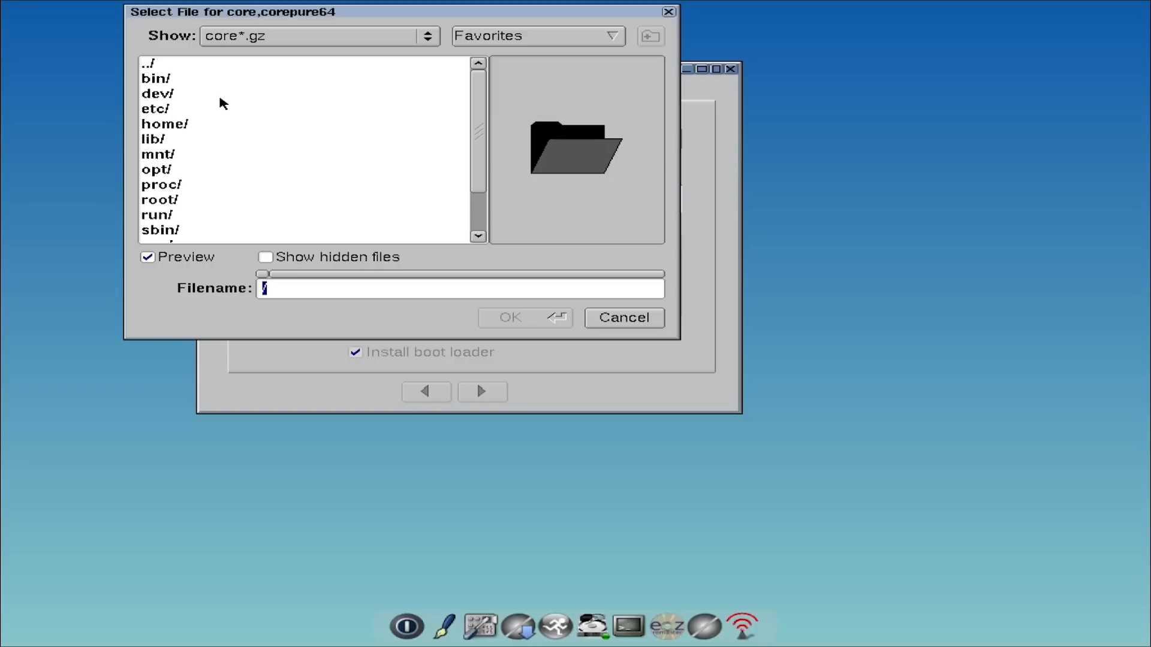
pyautogui.click(157, 160)
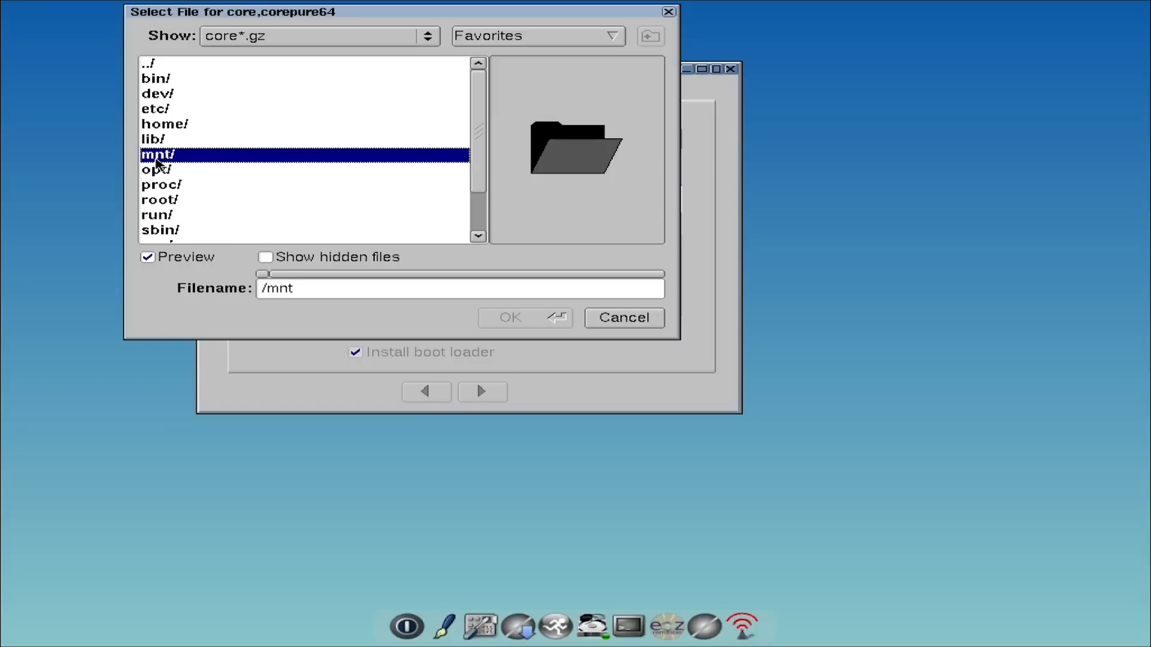
pyautogui.doubleClick(158, 157)
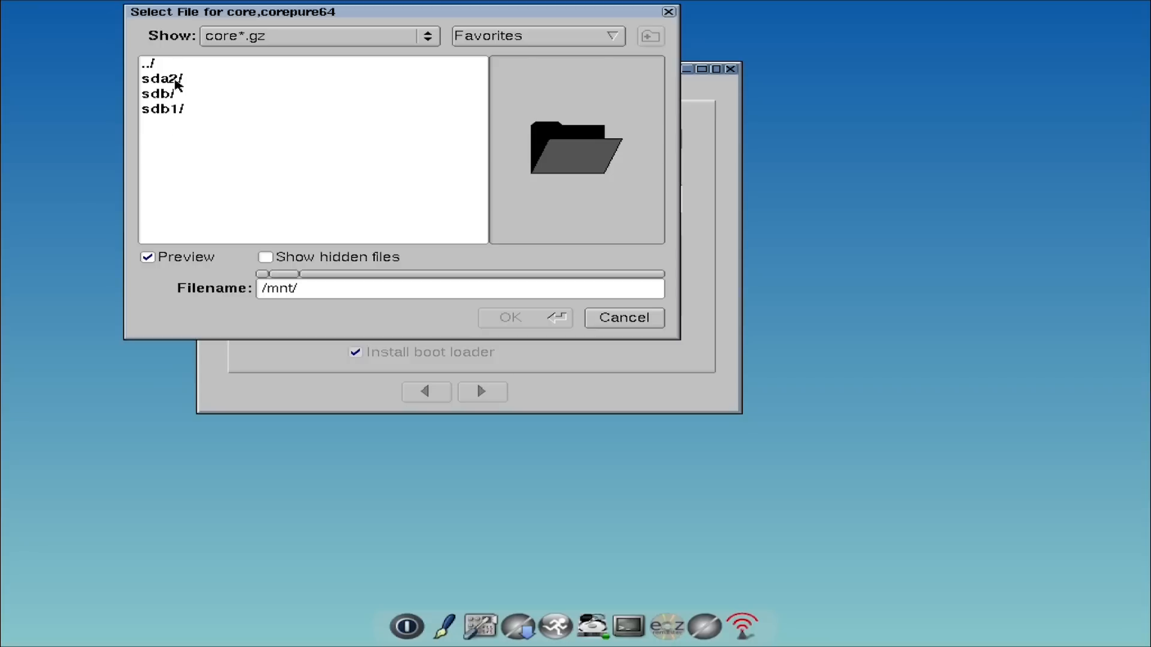
pyautogui.doubleClick(166, 96)
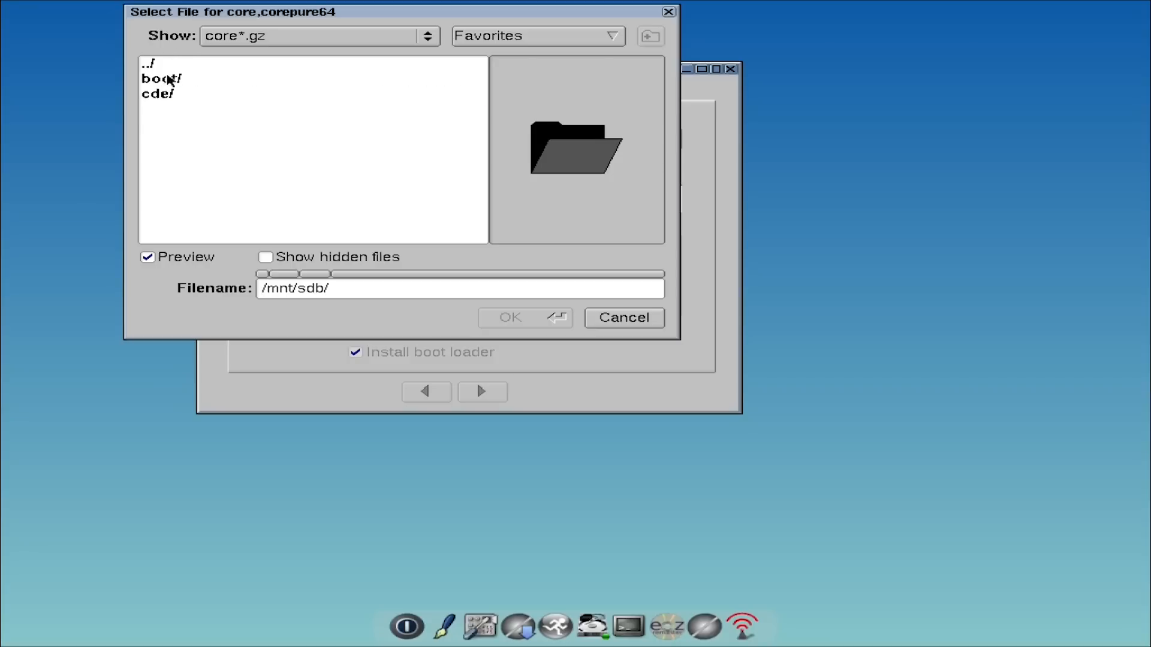
pyautogui.click(164, 81)
pyautogui.doubleClick(165, 82)
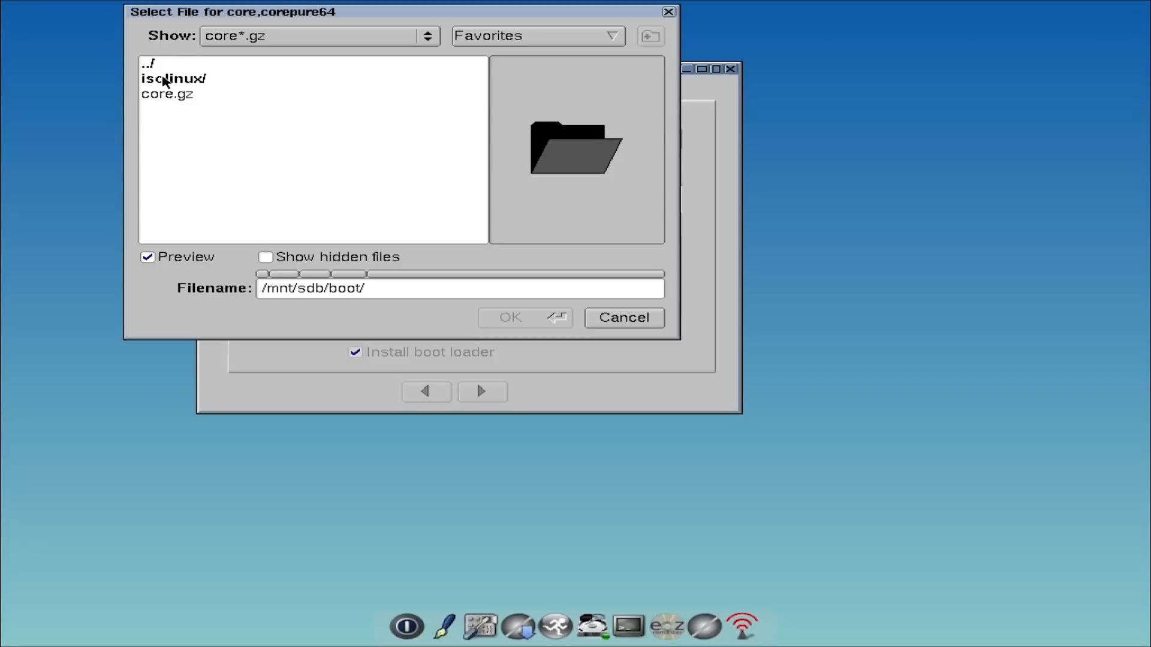
pyautogui.doubleClick(174, 96)
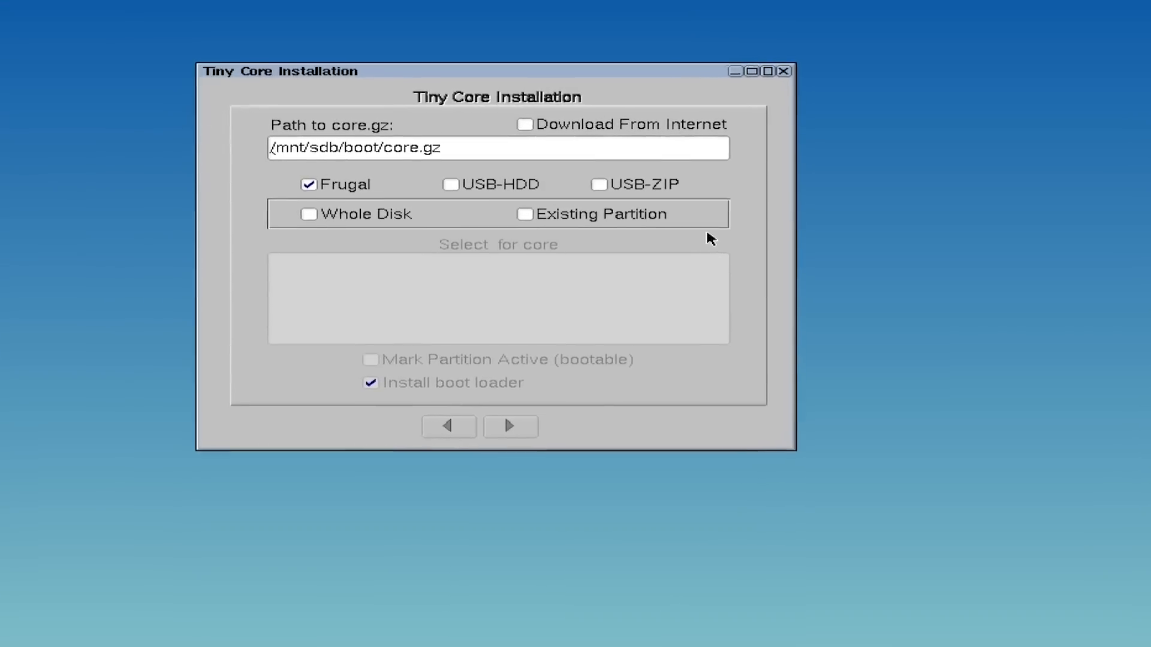
# Set the frugal installation to use the whole disk sda, keeping the boot loader option and ext4 formatting.
pyautogui.click(308, 214)
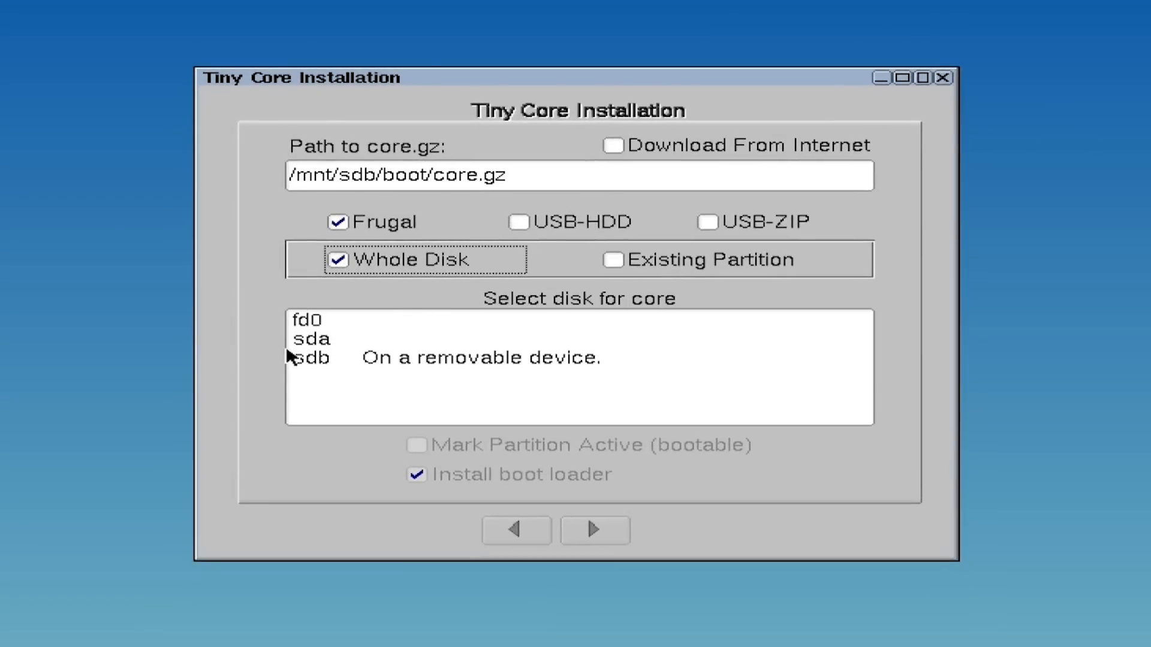
pyautogui.click(322, 343)
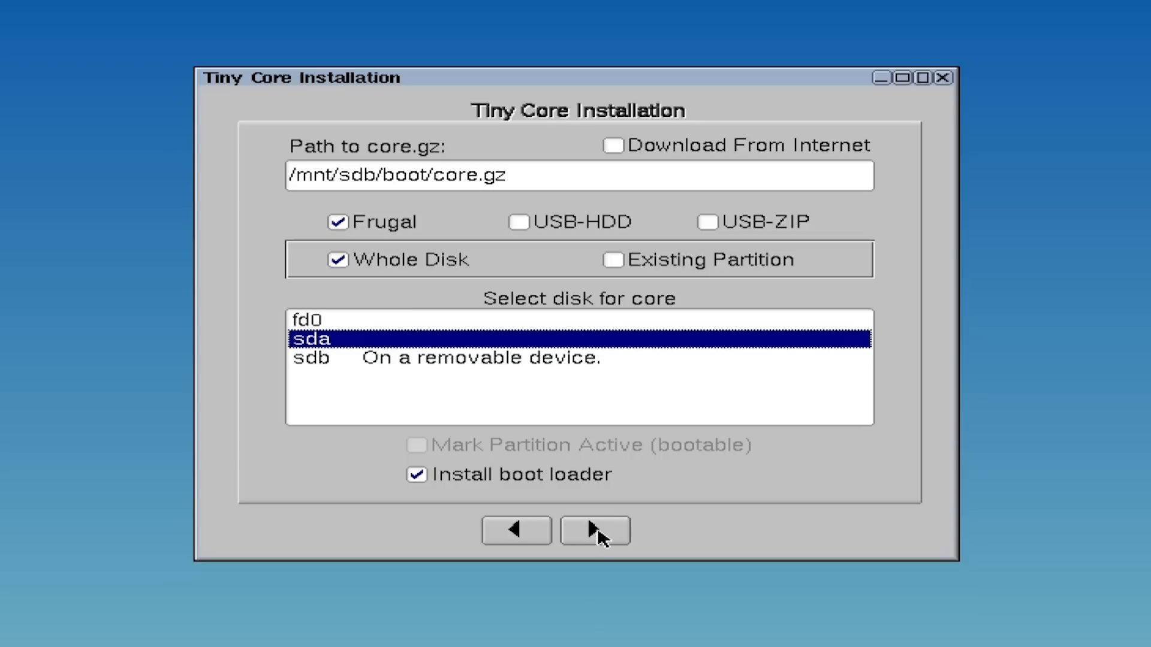
pyautogui.click(598, 533)
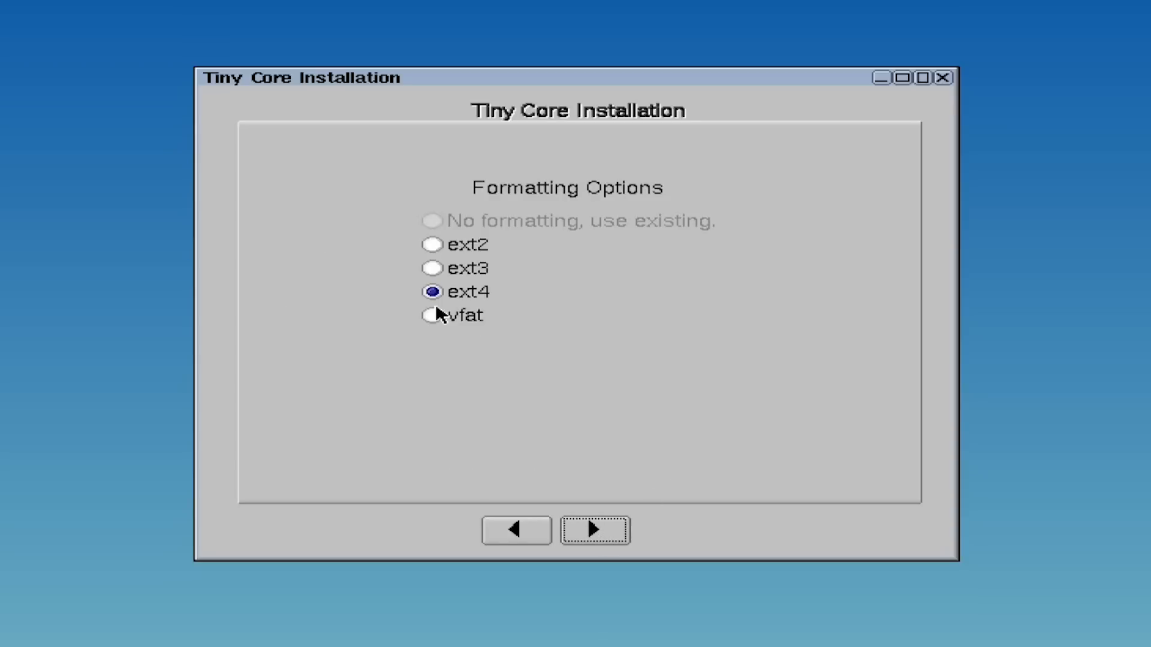
pyautogui.click(613, 533)
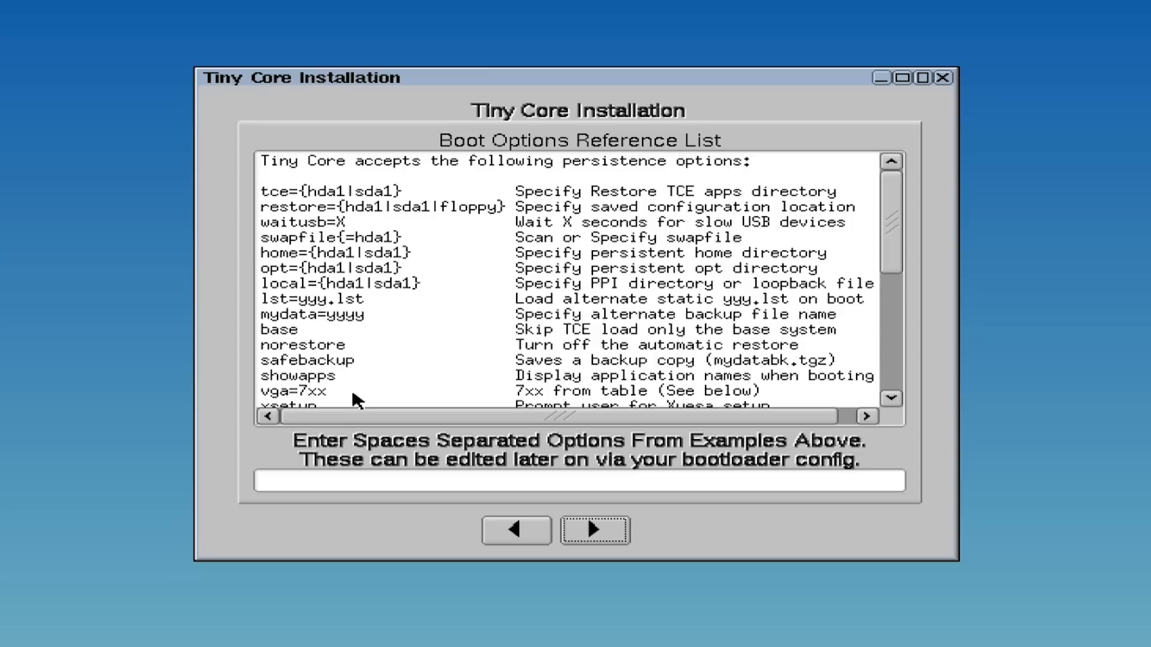
# Enter the boot options "tce=sda1 lang=es kmap=es tz=GMT -3 settime" and continue to the install type page.
pyautogui.click(296, 476)
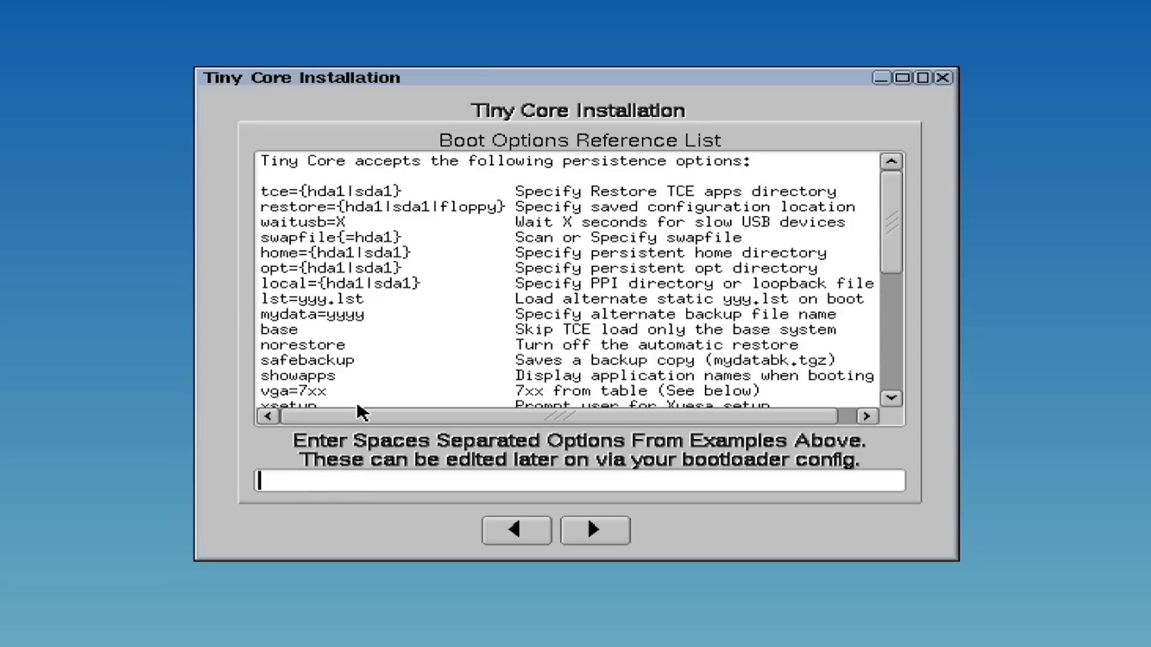
pyautogui.write('tce=sda1')
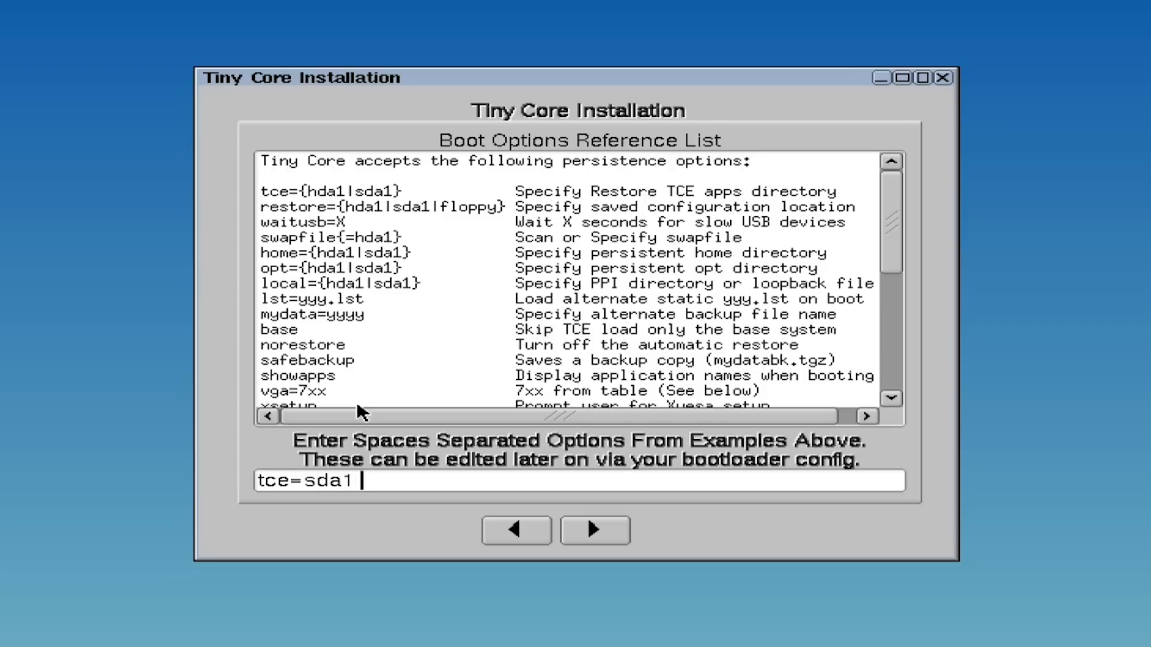
pyautogui.write(' lang=es')
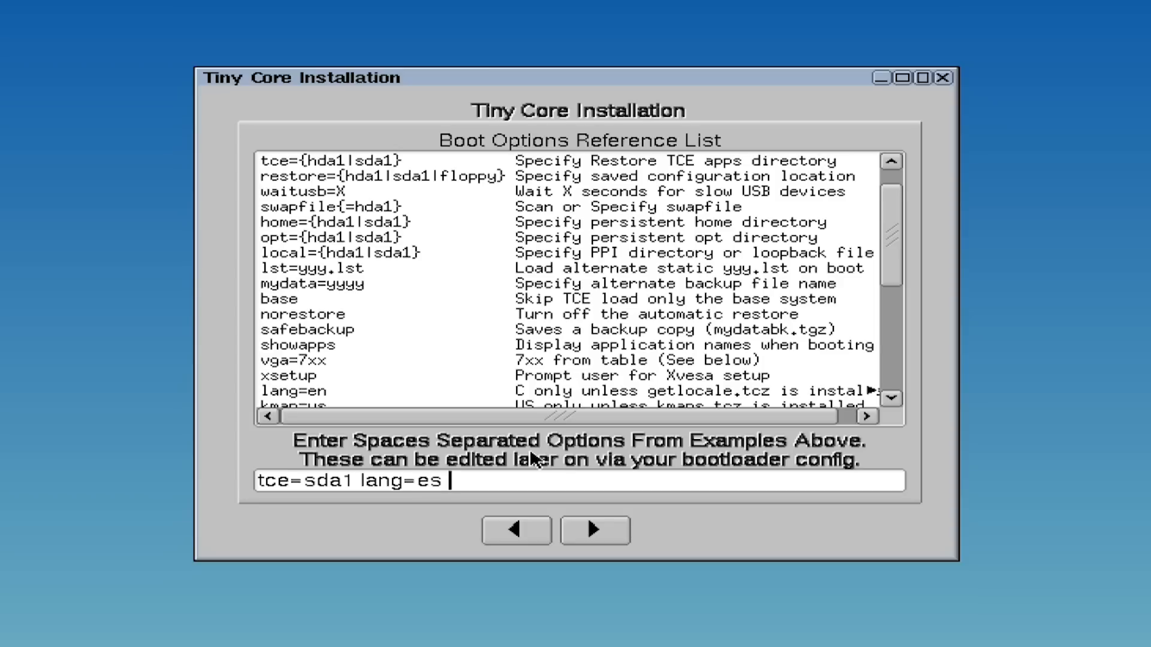
pyautogui.scroll(-1, 449, 393)
pyautogui.write('k')
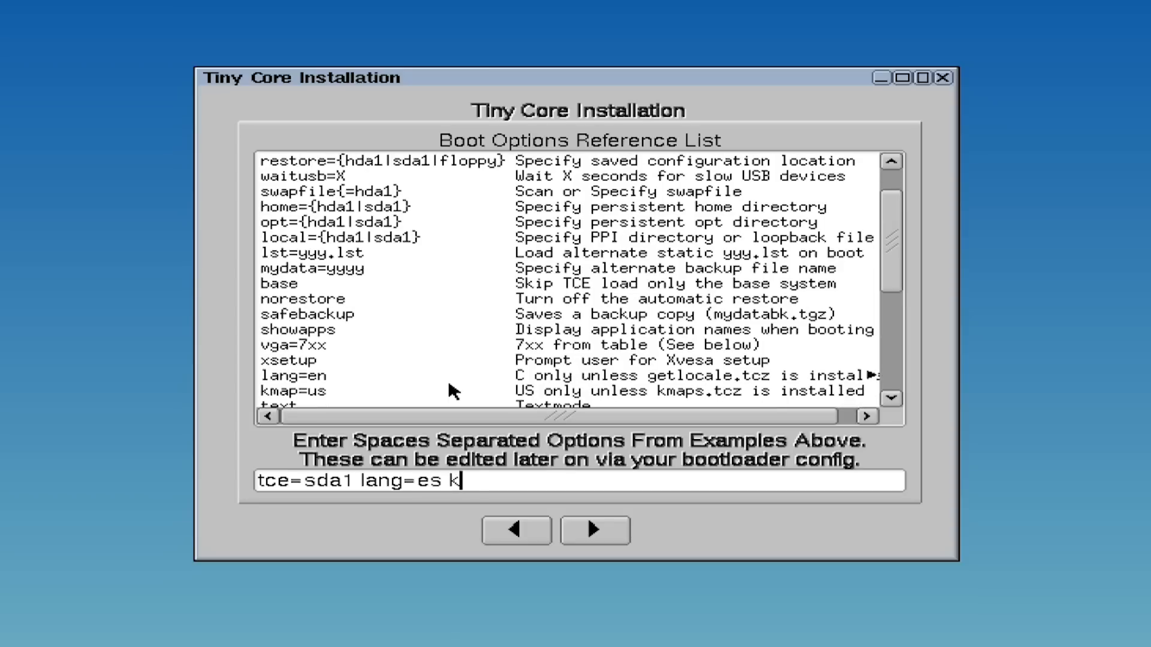
pyautogui.write('map=es')
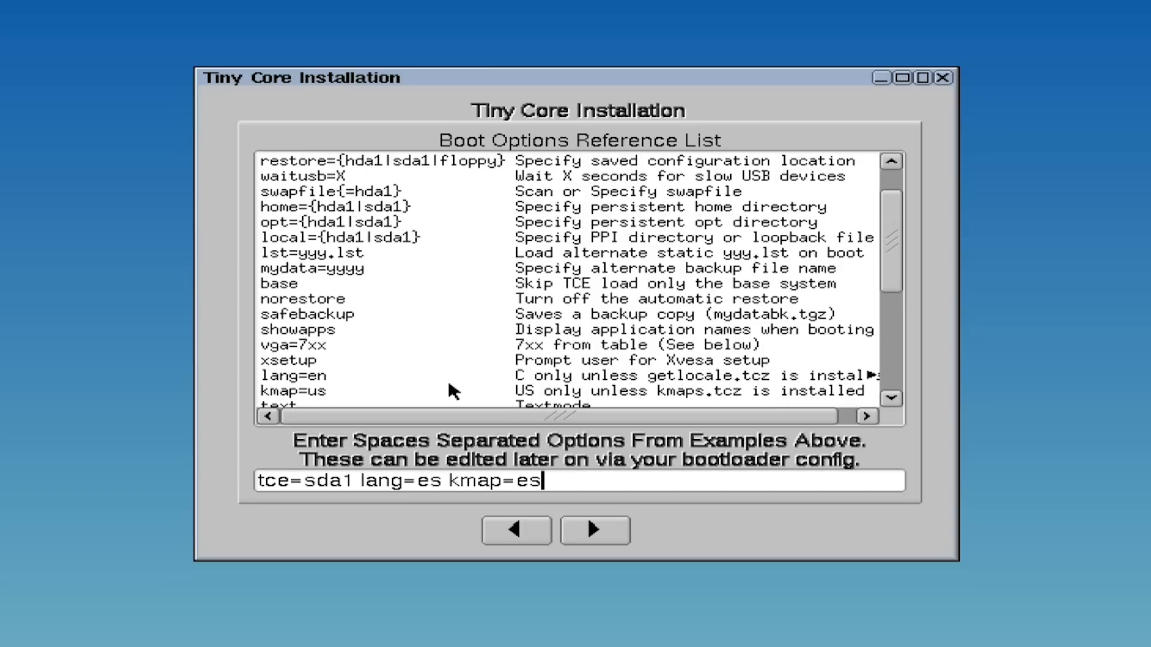
pyautogui.write(' tz=GMT')
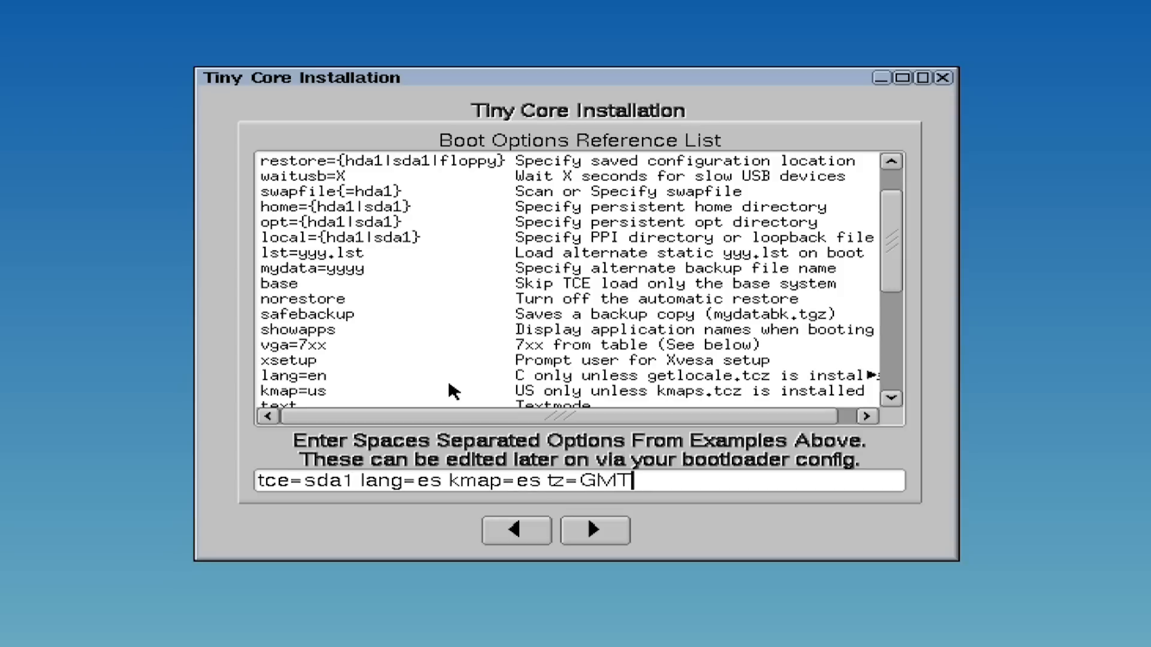
pyautogui.write(' -3 settime')
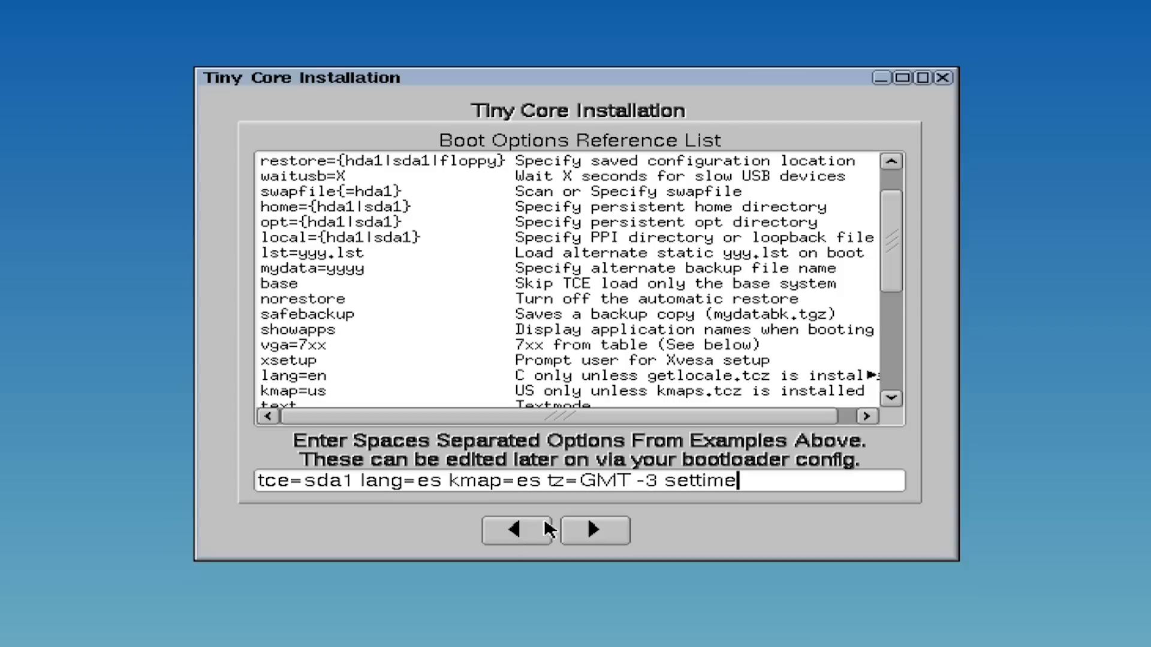
pyautogui.click(593, 527)
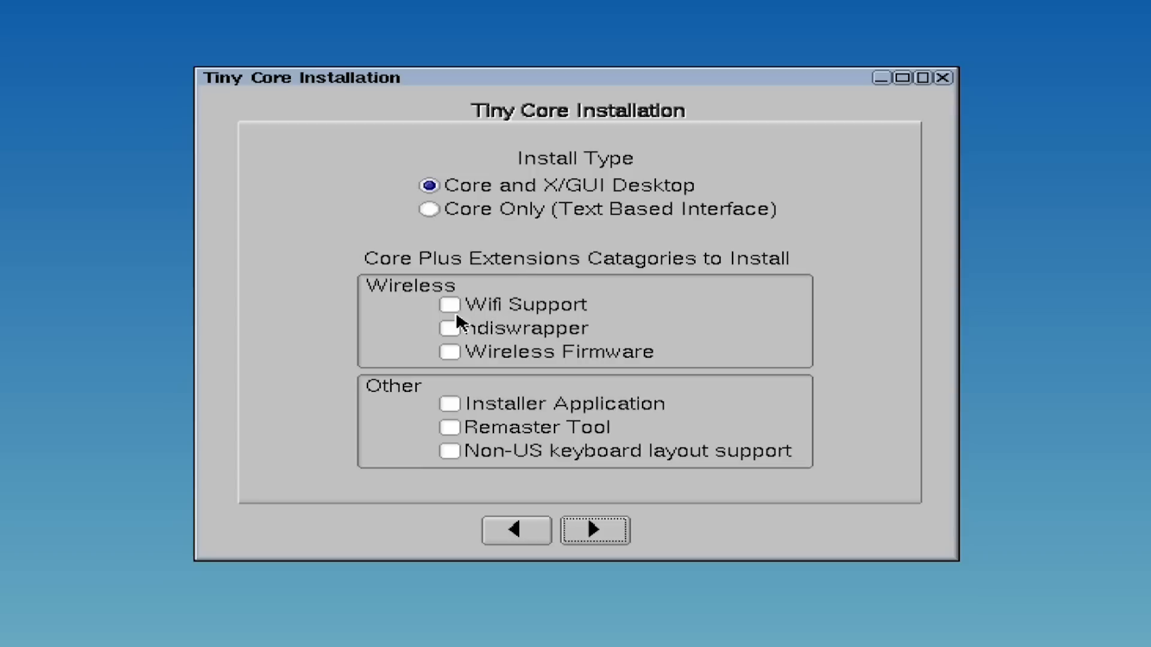
# Add the Installer Application and Non-US keyboard layout support to the Core and X/GUI Desktop install, and start the installation.
pyautogui.click(460, 404)
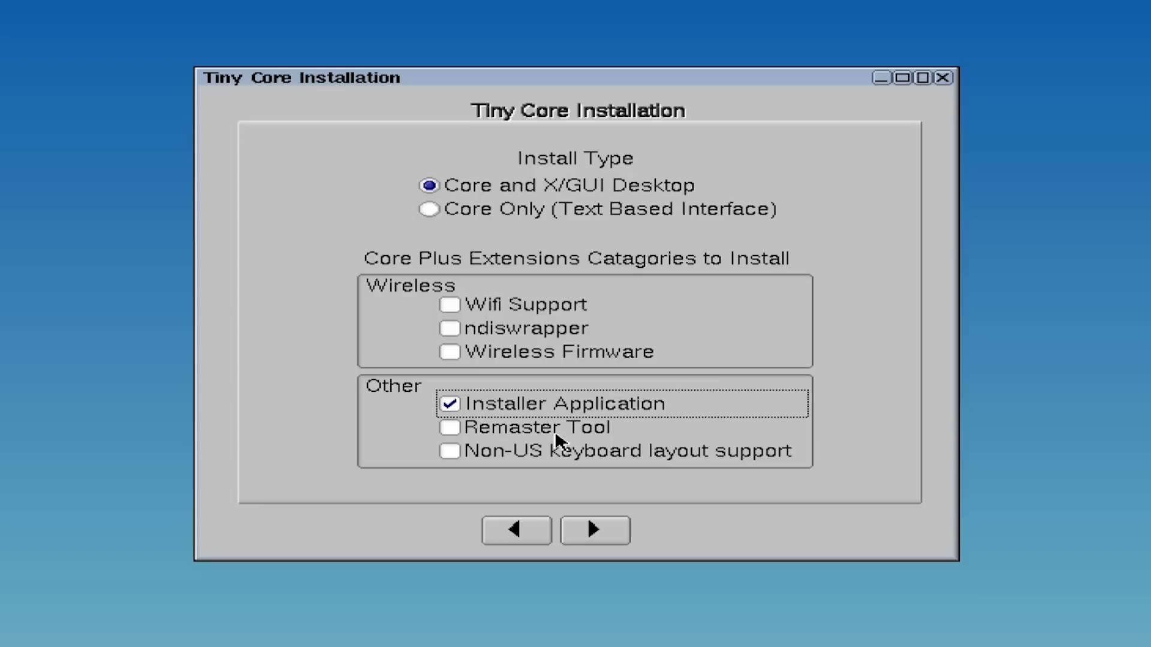
pyautogui.click(450, 454)
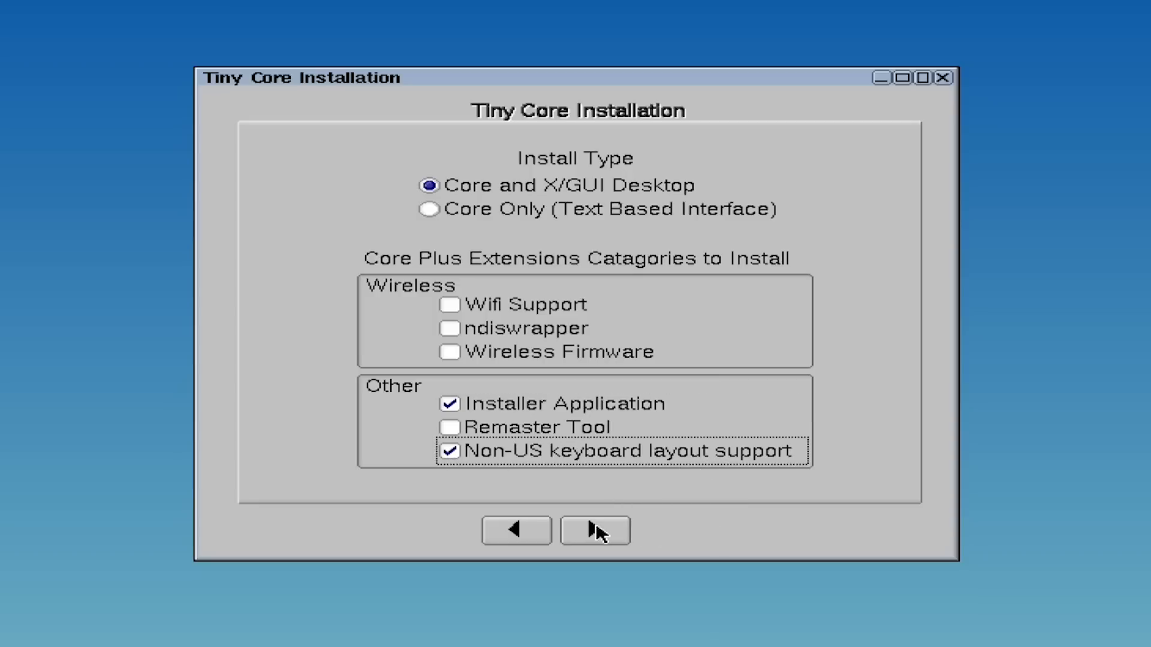
pyautogui.click(596, 531)
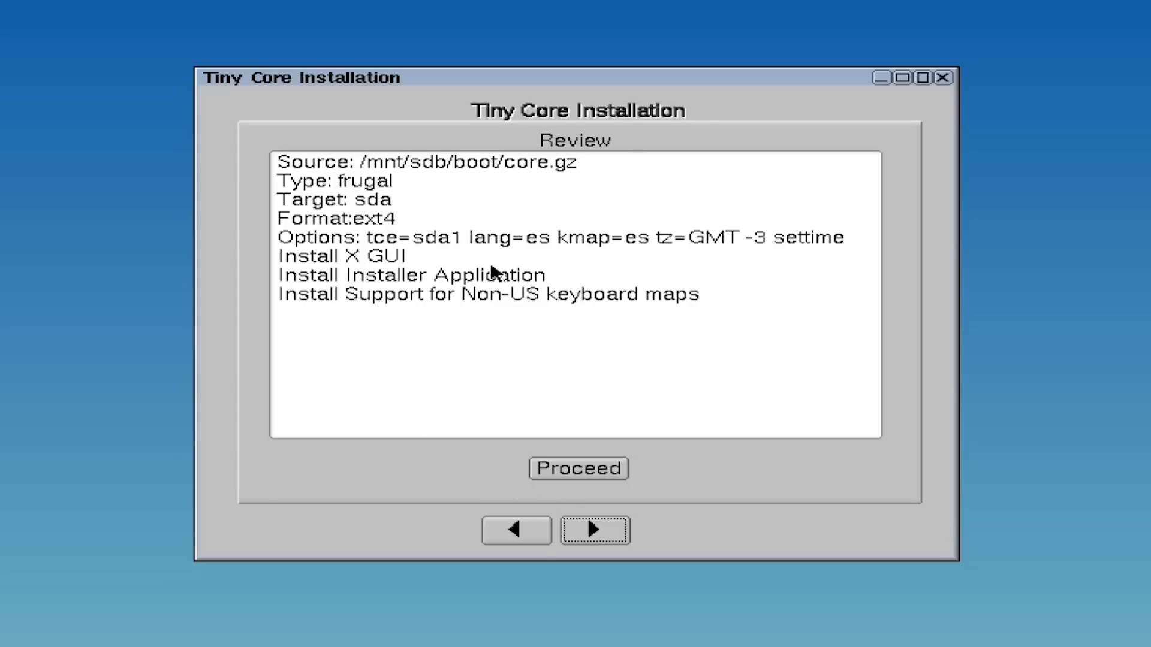
pyautogui.click(607, 469)
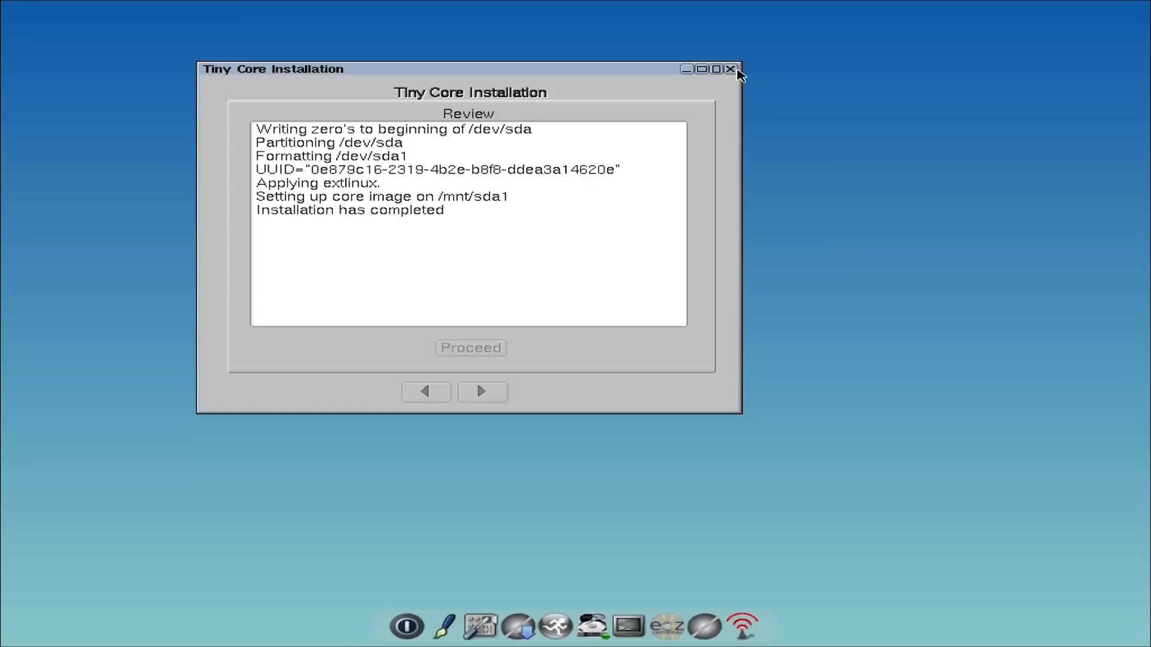
# Close the installer and reboot the system with no backup.
pyautogui.click(730, 69)
pyautogui.click(407, 627)
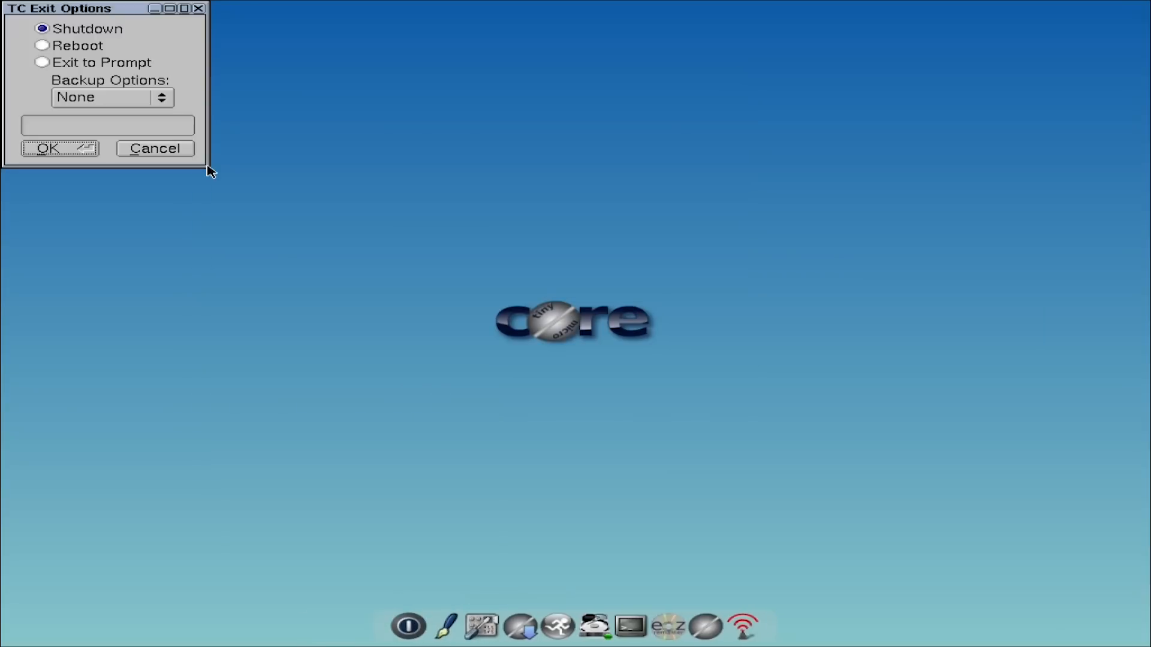
pyautogui.click(42, 46)
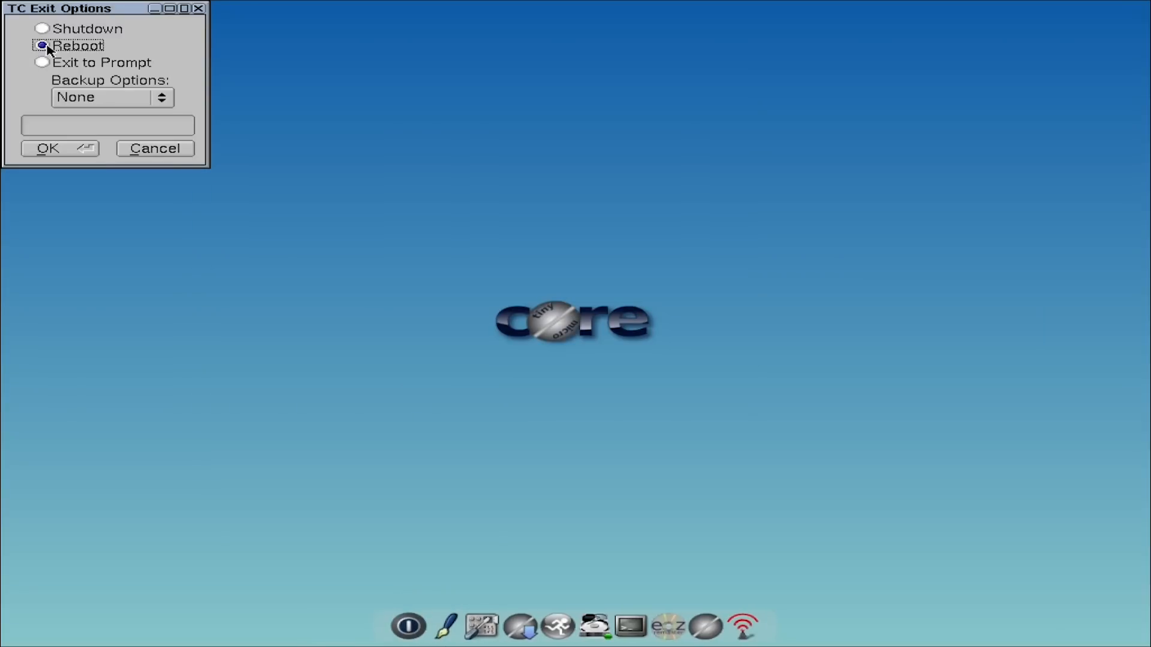
pyautogui.click(62, 149)
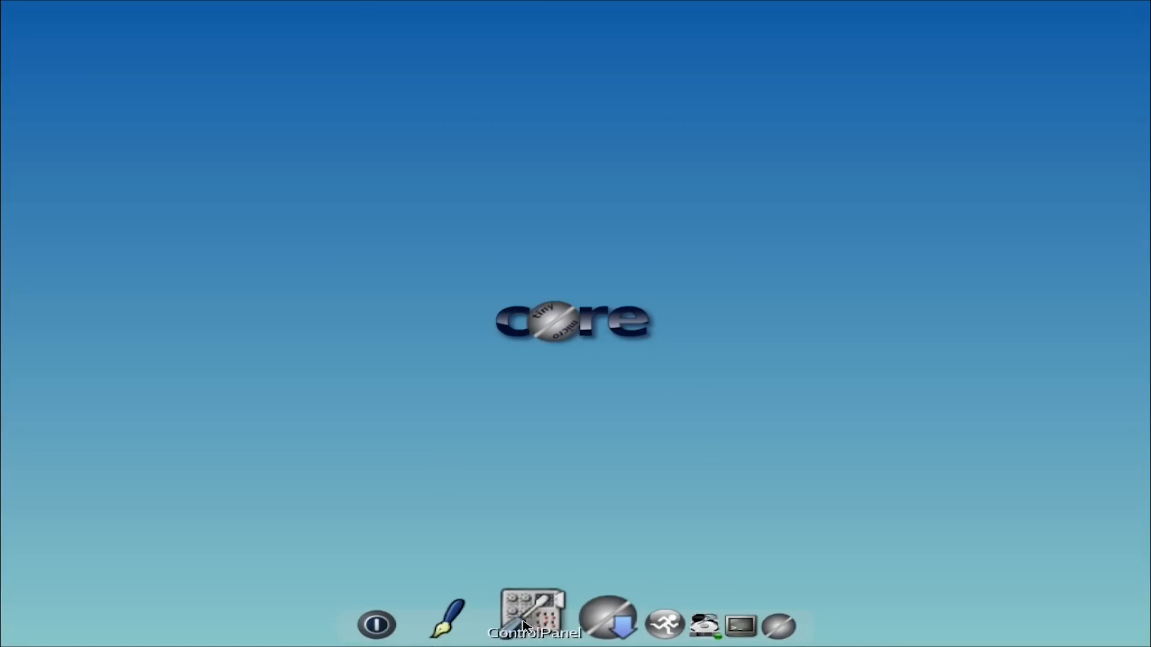
# Check the system's date and time settings in the control panel, accept them and close the control panel.
pyautogui.click(517, 616)
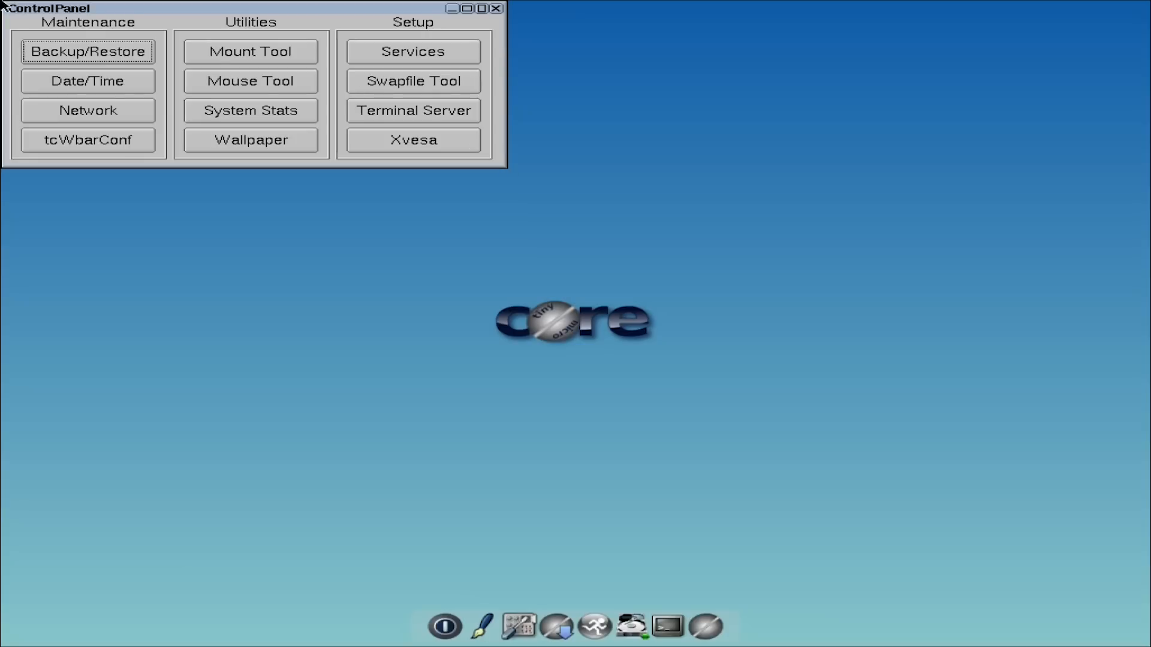
pyautogui.click(93, 82)
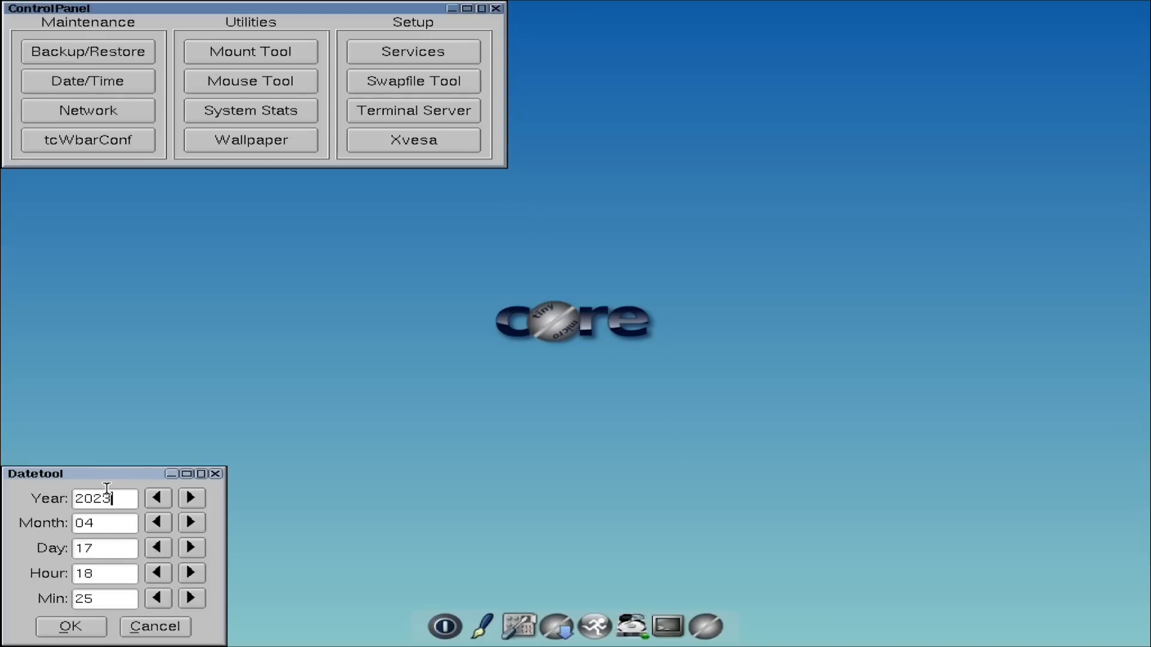
pyautogui.click(95, 631)
pyautogui.moveTo(188, 8); pyautogui.dragTo(466, 126)
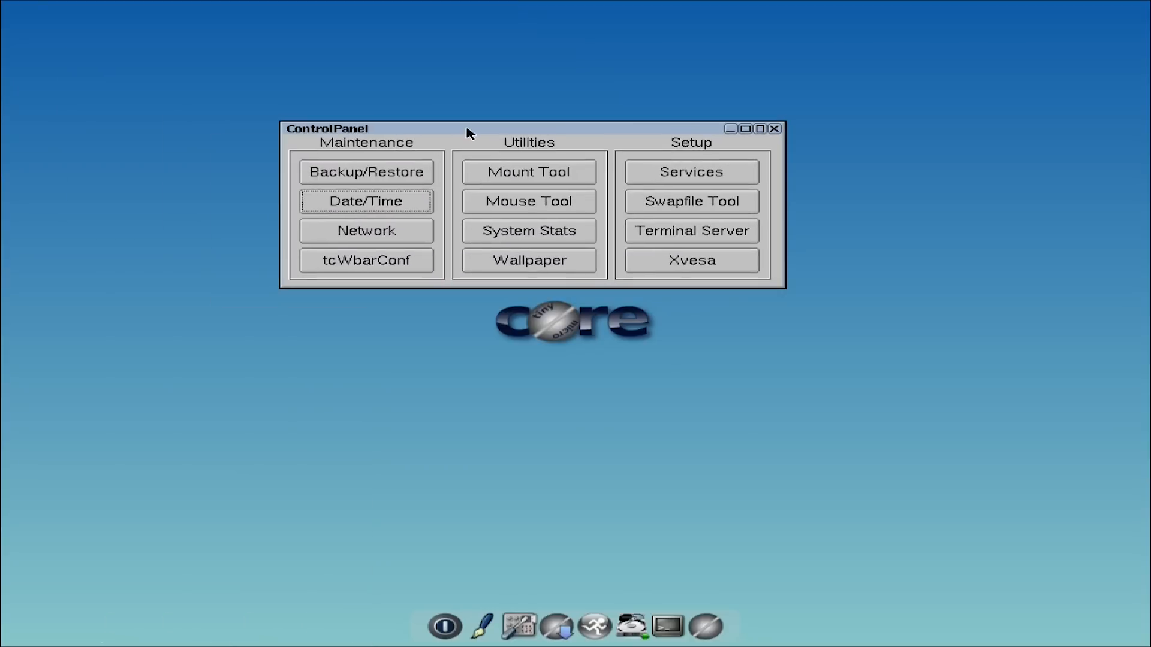
pyautogui.click(772, 125)
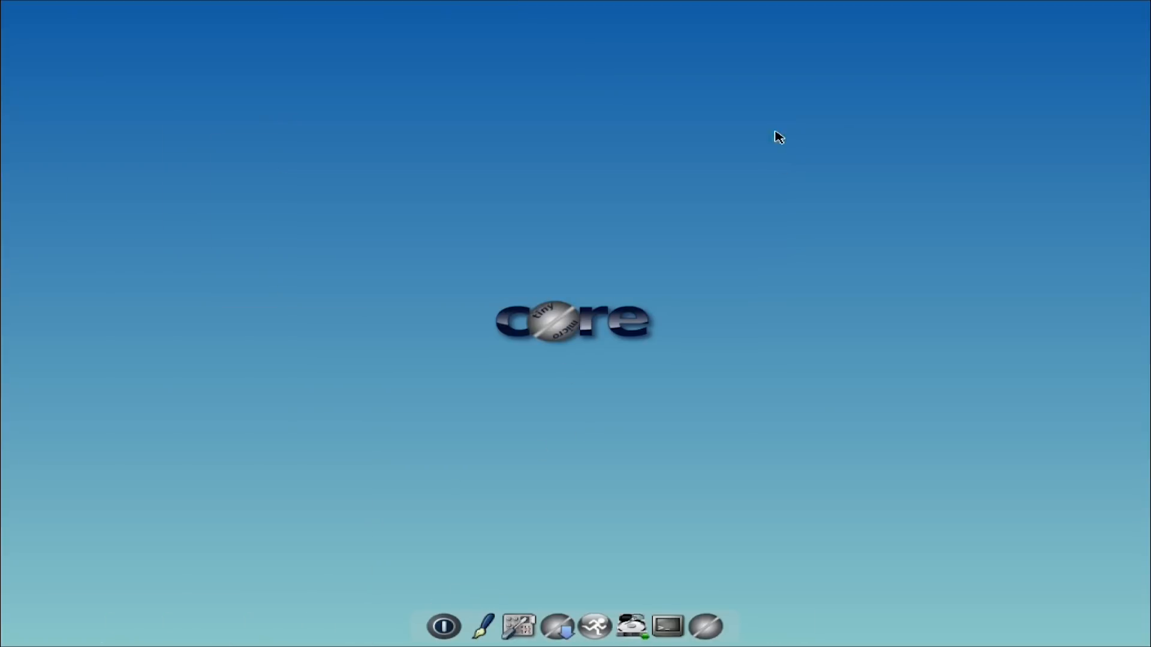
# Open a terminal and launch a larger-font one from it with "aterm -fn 10x20", moving the new window towards the middle of the desktop.
pyautogui.click(677, 621)
pyautogui.moveTo(175, 9); pyautogui.dragTo(462, 115)
pyautogui.write('a')
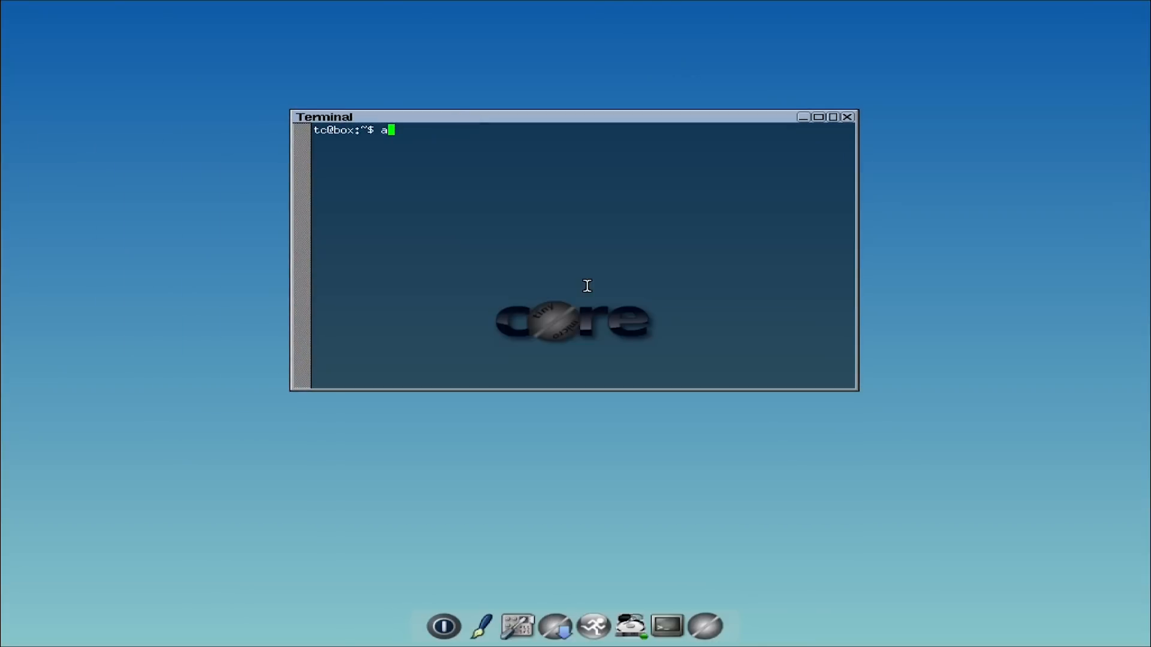
pyautogui.write('term -fn 10x20')
pyautogui.press('Return')
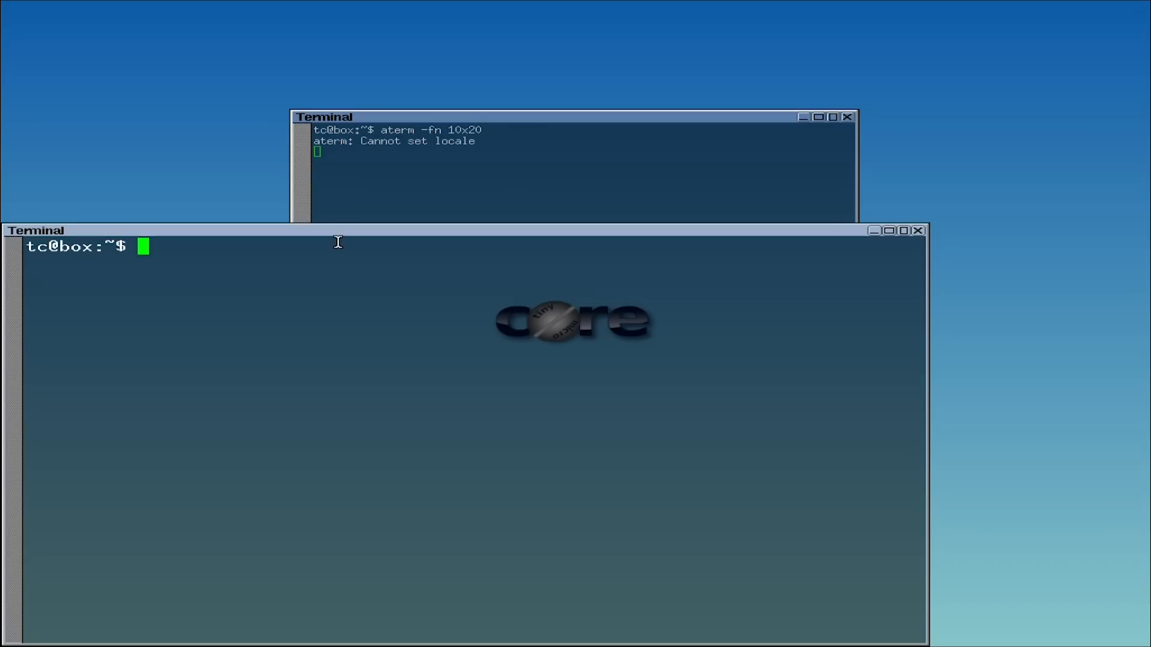
pyautogui.moveTo(350, 232); pyautogui.dragTo(467, 75)
# Check the system's memory usage in the terminal with "free -h".
pyautogui.write('f')
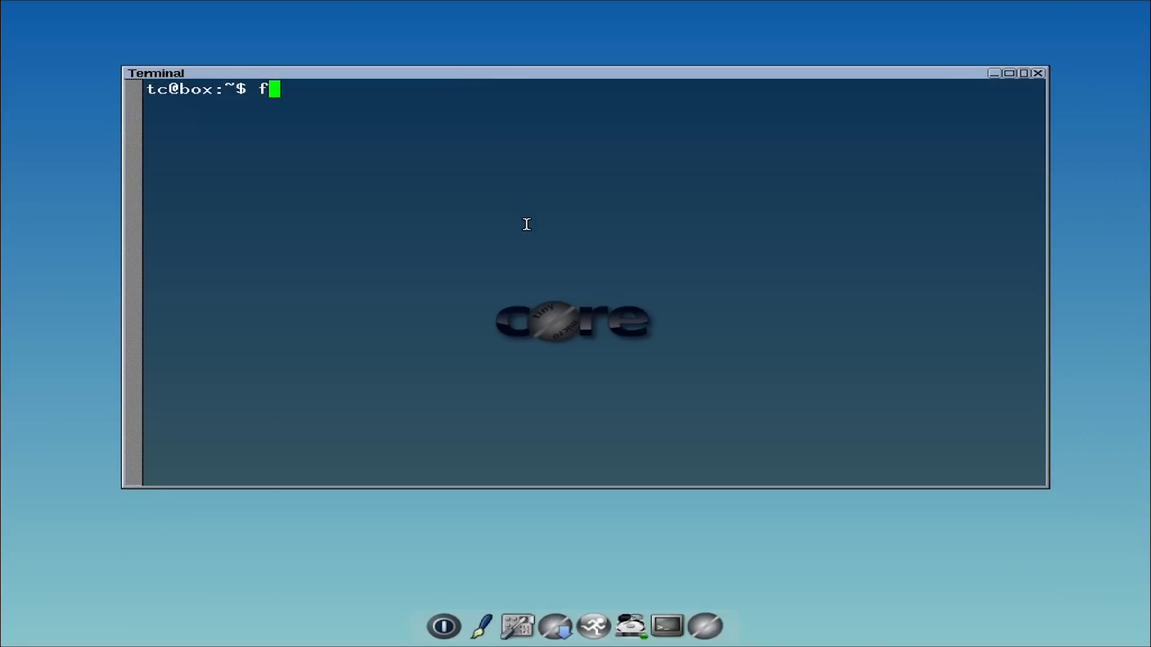
pyautogui.write('ree -h')
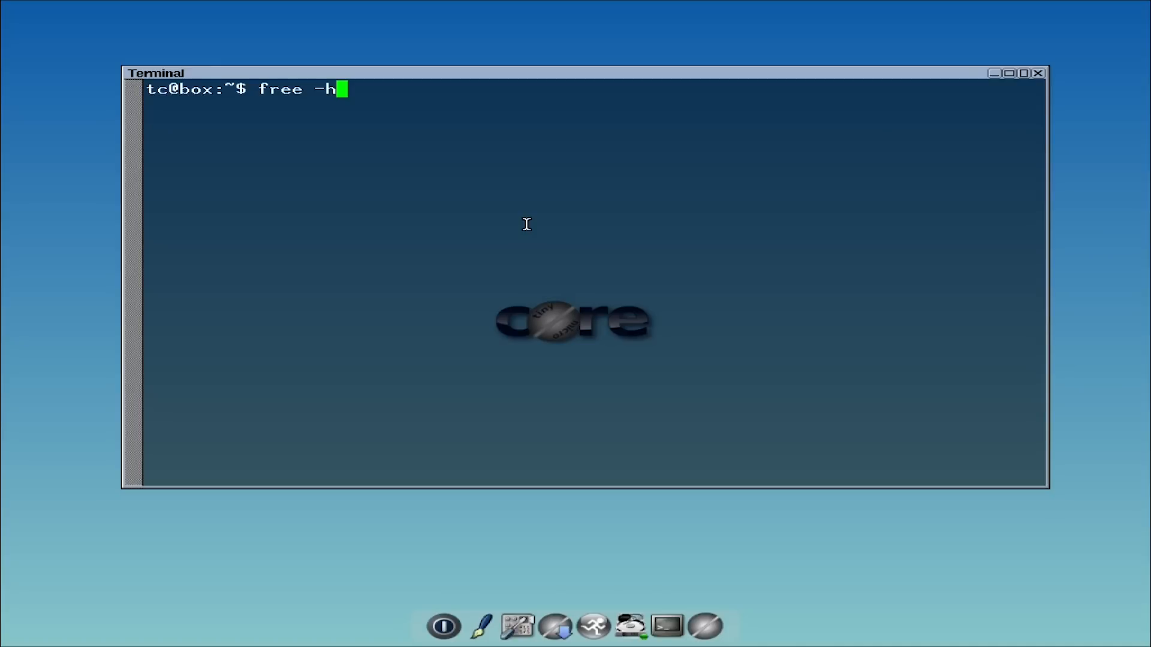
pyautogui.press('Return')
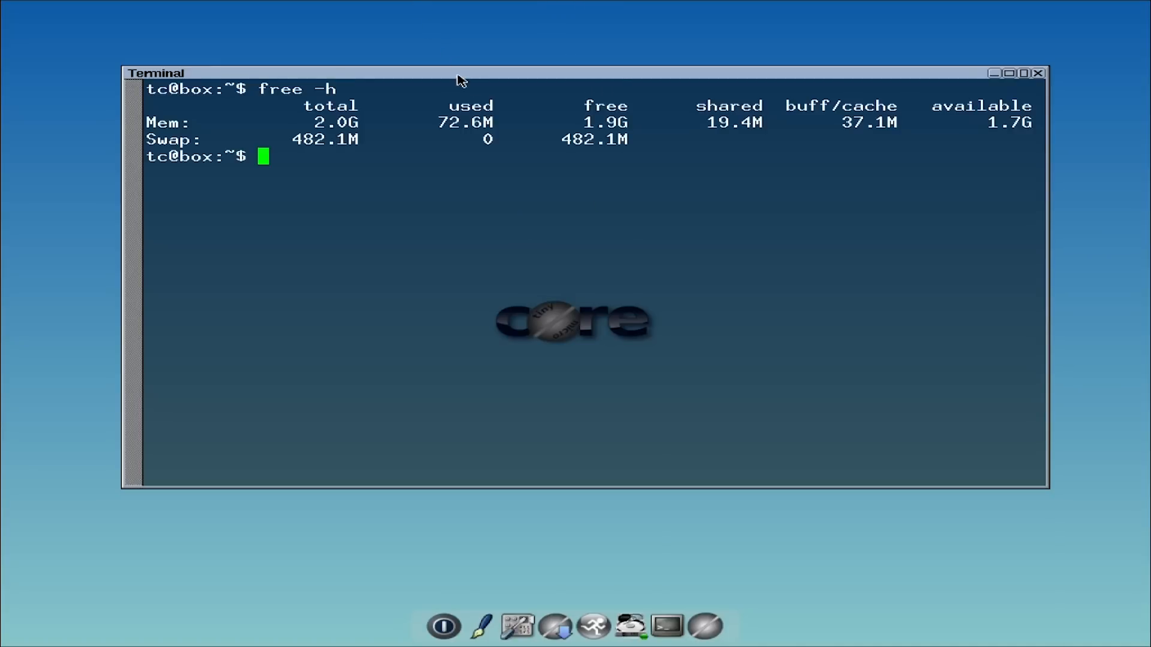
# Download and install the neofetch extension with "tce-load -wi neofetch".
pyautogui.write('tce-')
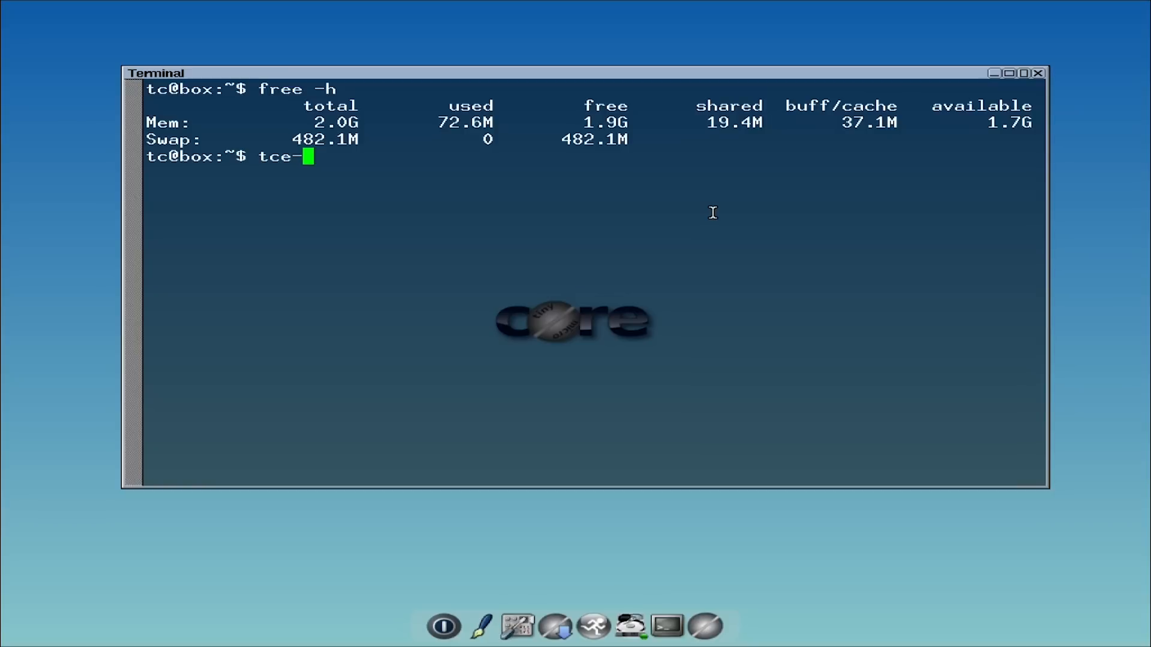
pyautogui.write('load')
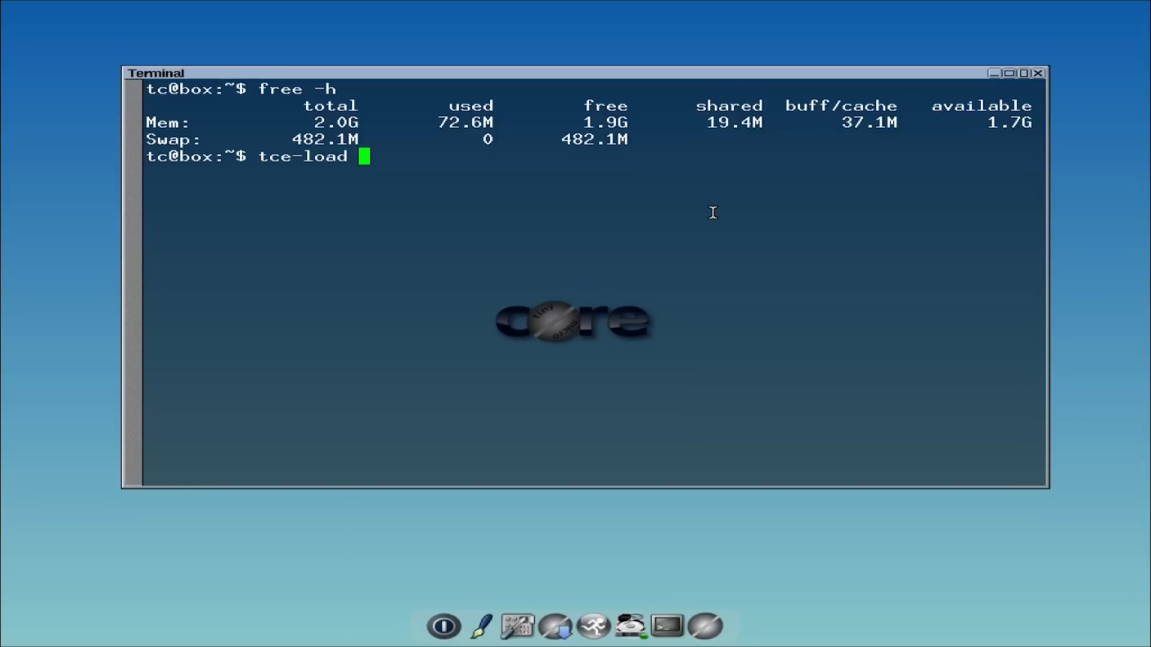
pyautogui.write(' -wi neofe')
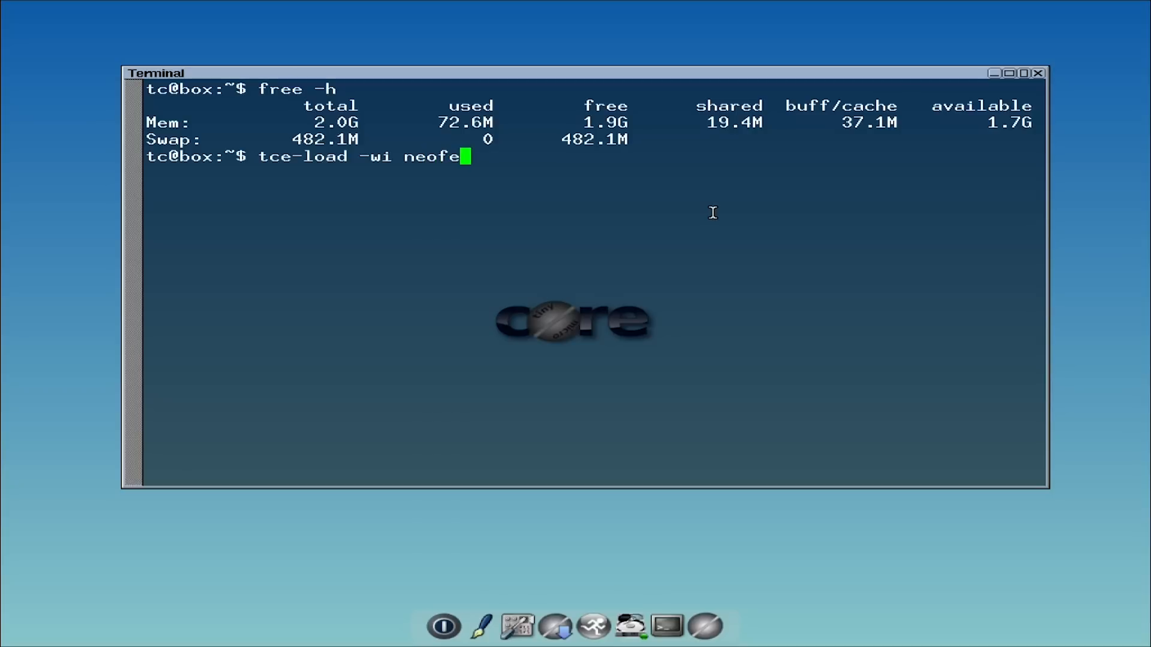
pyautogui.write('tch')
pyautogui.press('Return')
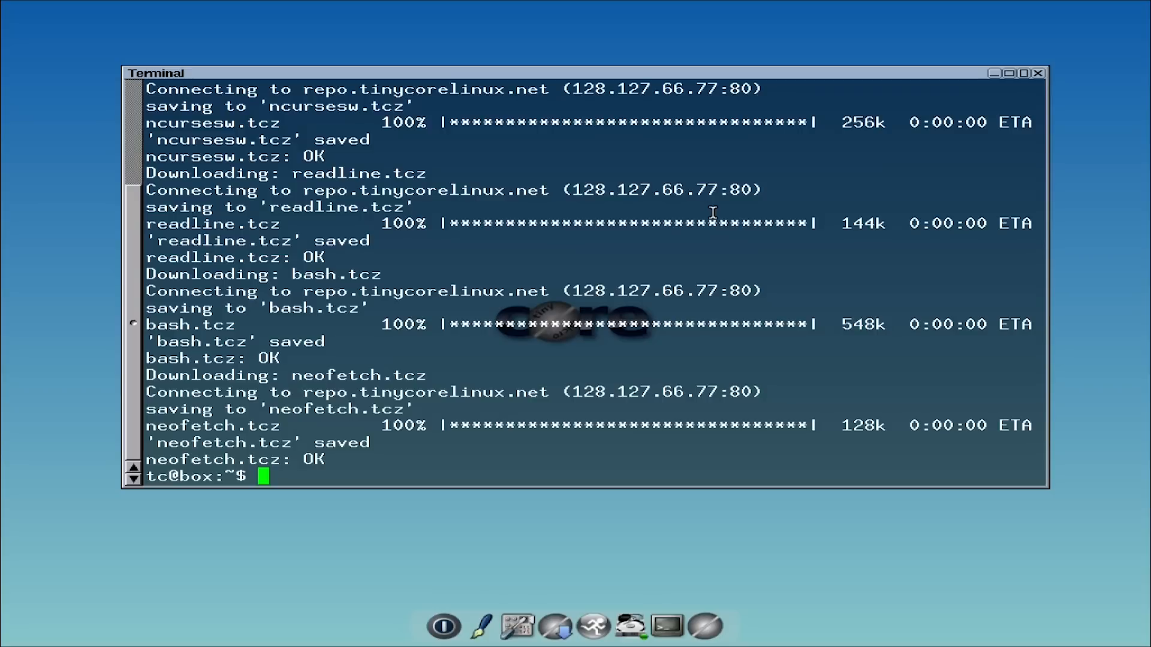
# Clear the terminal, run neofetch to view the system information, and close the terminal.
pyautogui.write('clear')
pyautogui.press('Return')
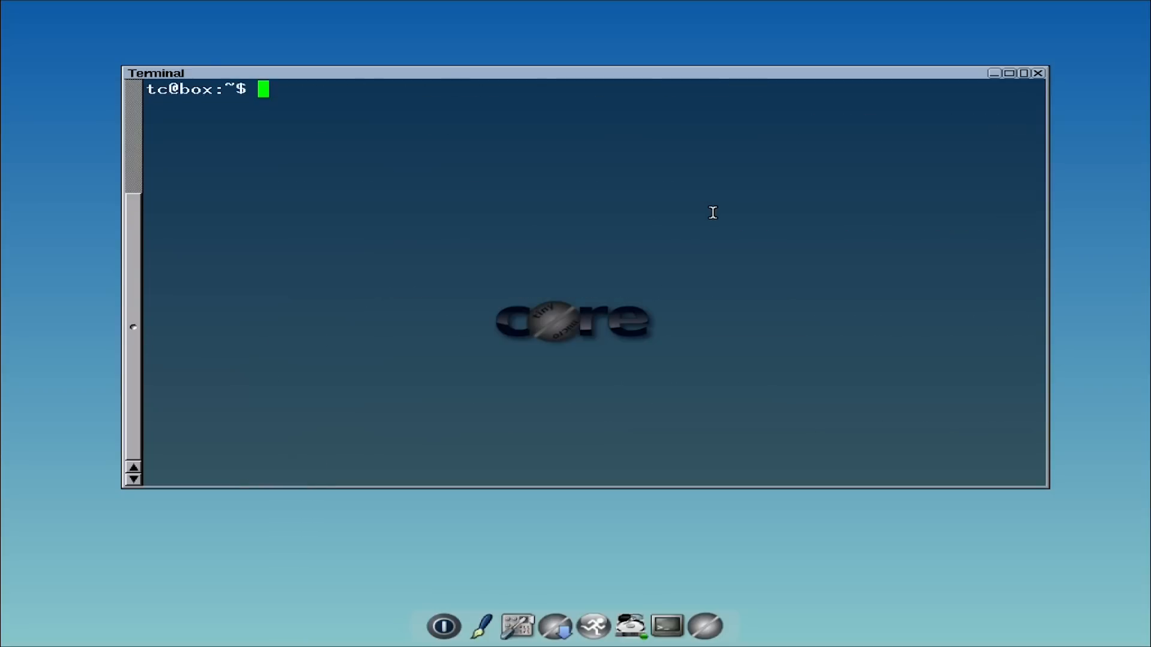
pyautogui.write('neofetc')
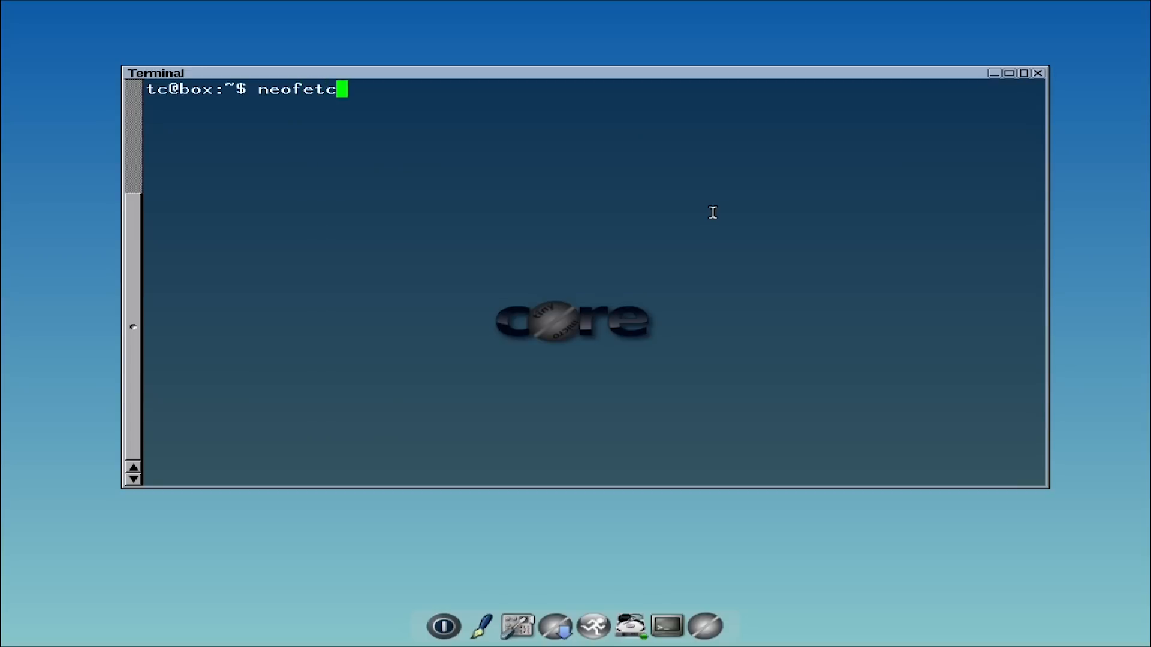
pyautogui.write('h')
pyautogui.press('Return')
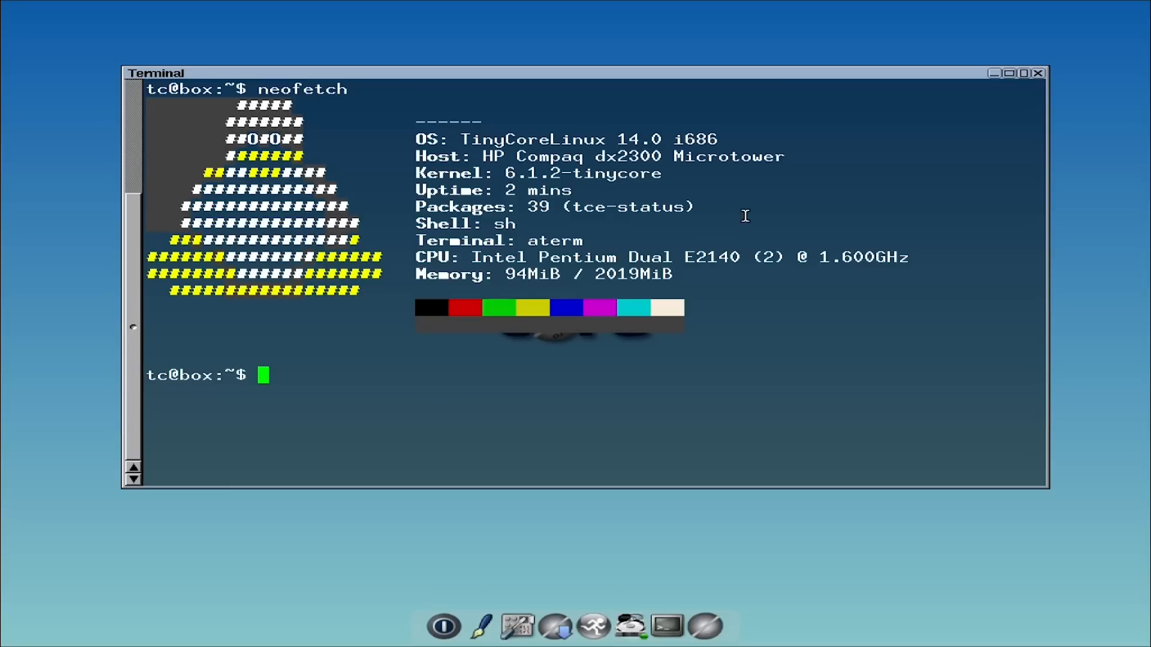
pyautogui.click(1040, 74)
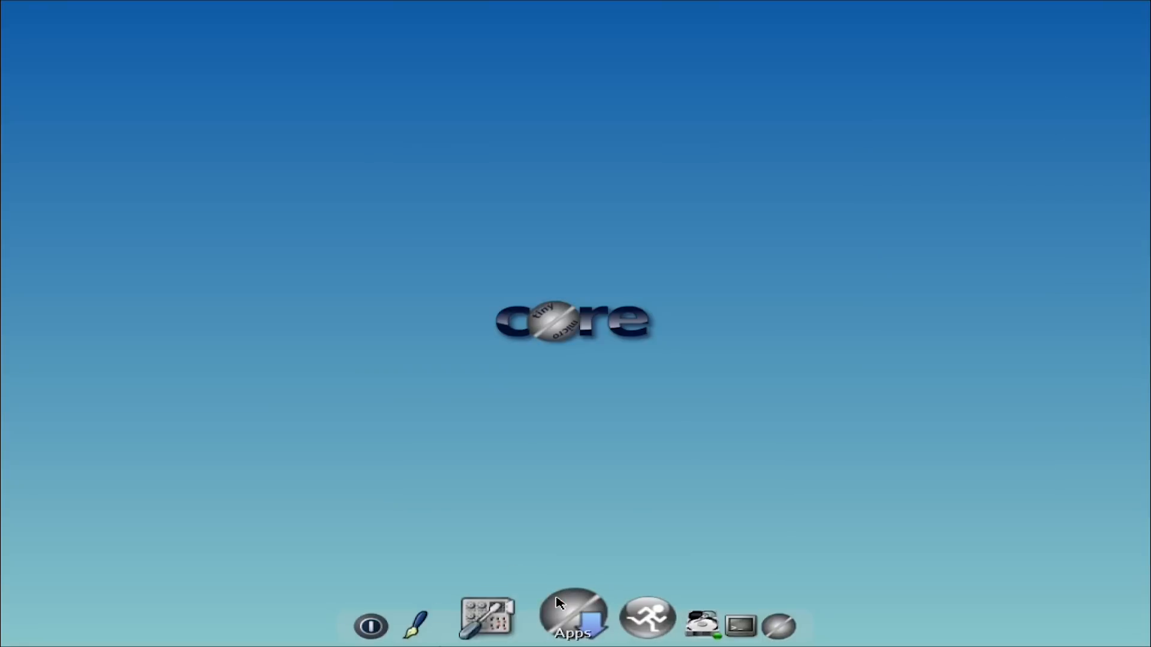
# Open the Apps tool, let the system pick the fastest mirror and set it as the download mirror.
pyautogui.click(565, 625)
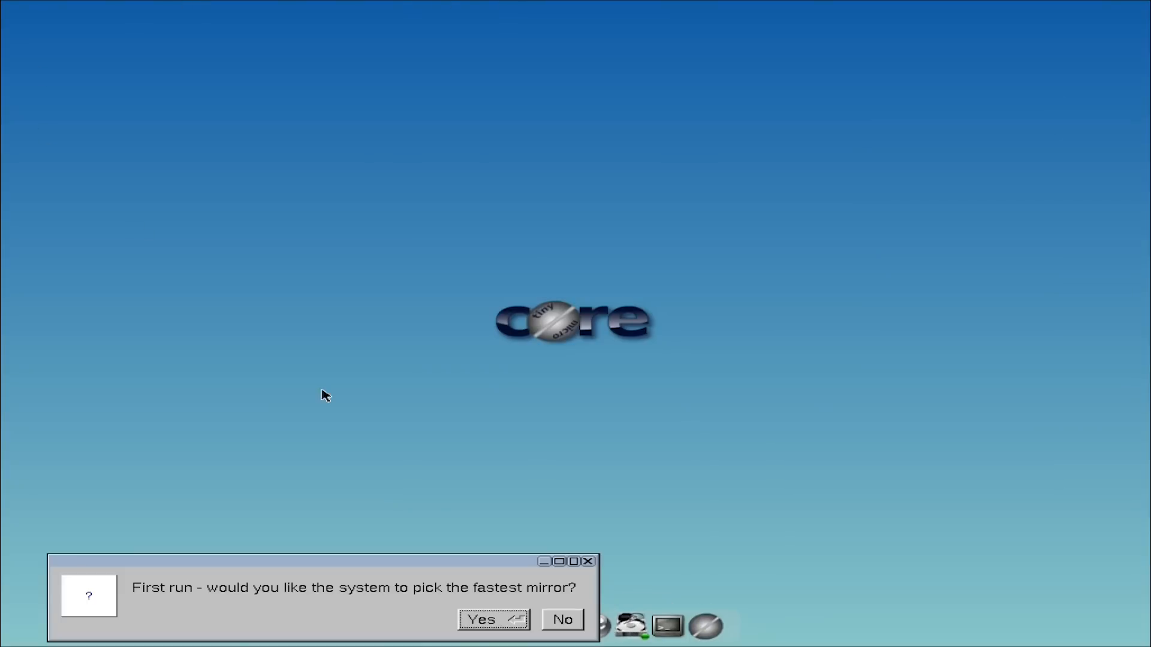
pyautogui.click(474, 627)
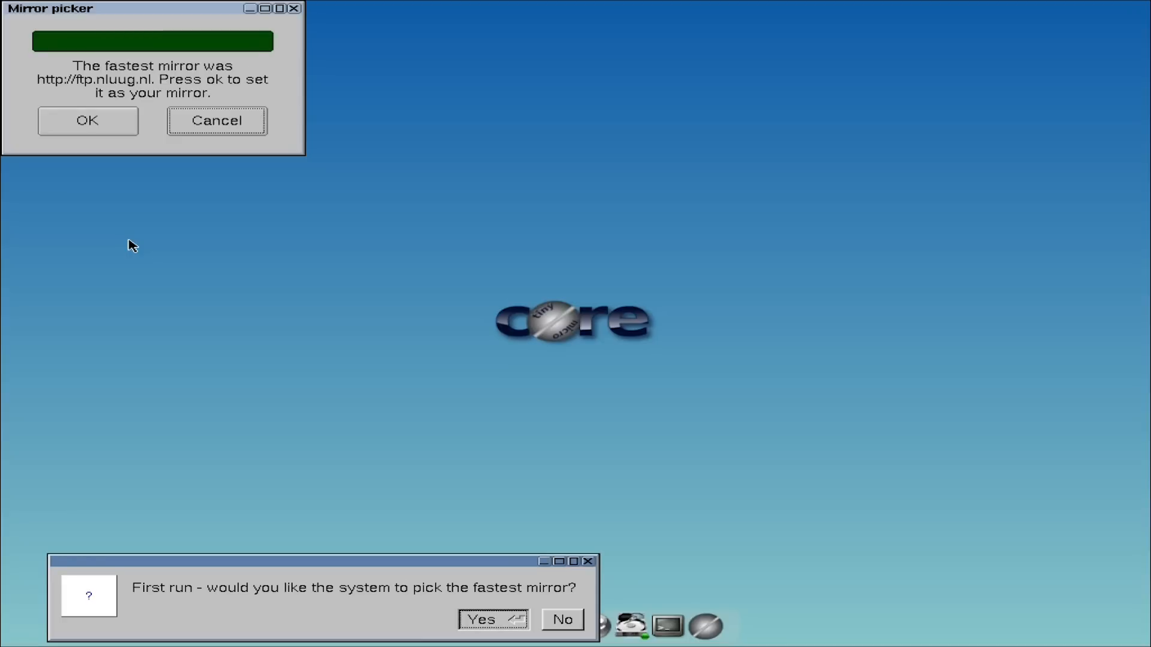
pyautogui.click(85, 119)
pyautogui.moveTo(372, 10); pyautogui.dragTo(531, 59)
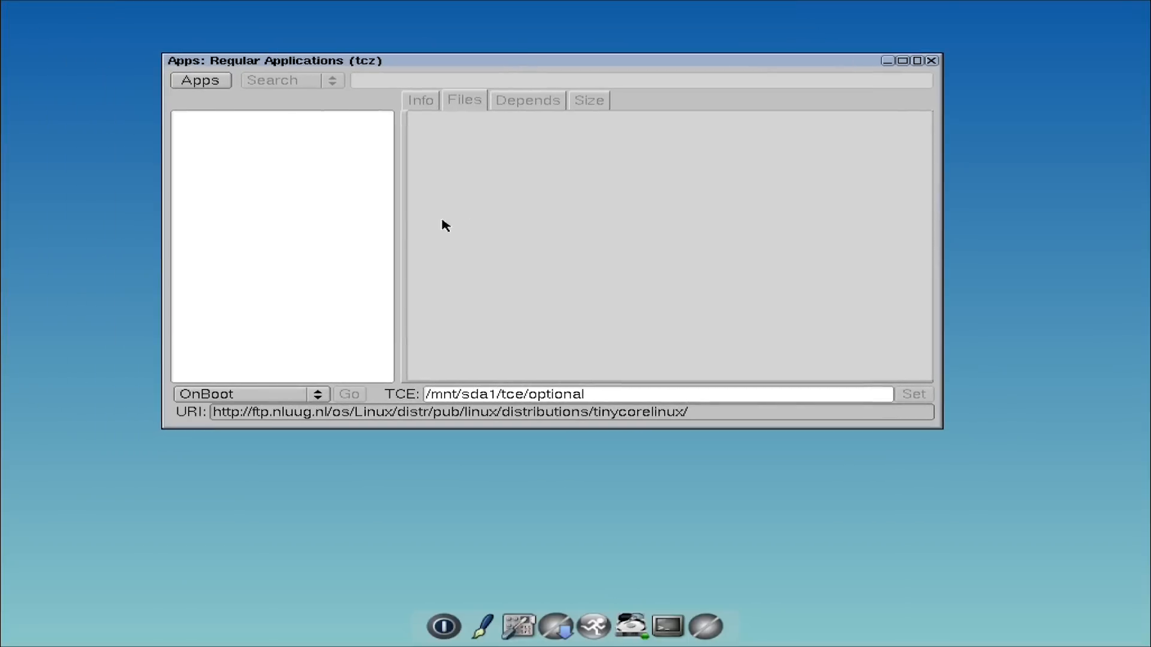
# Browse the remote application repository and search it by tags for "file manager".
pyautogui.click(221, 83)
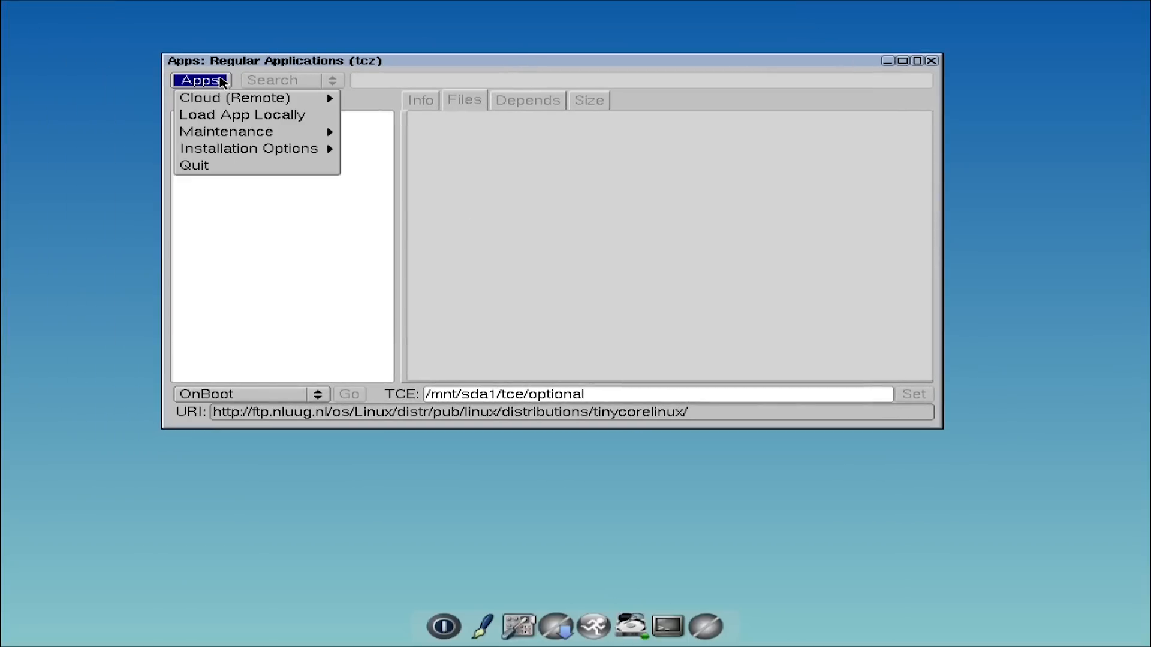
pyautogui.moveTo(227, 98)
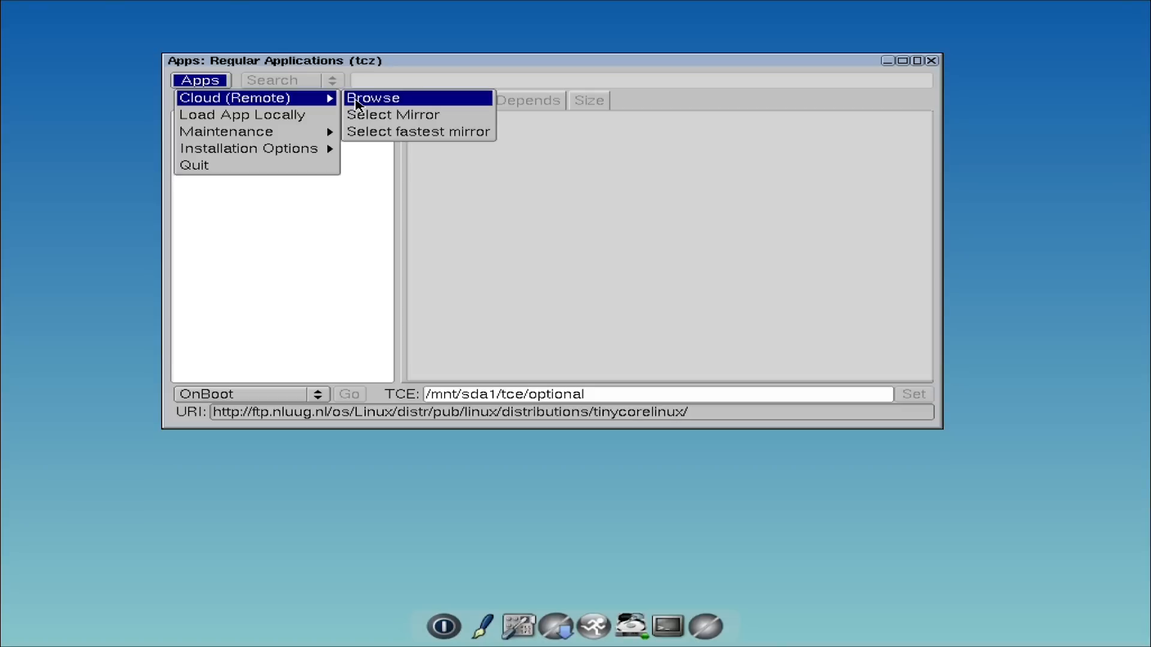
pyautogui.click(357, 100)
pyautogui.click(317, 80)
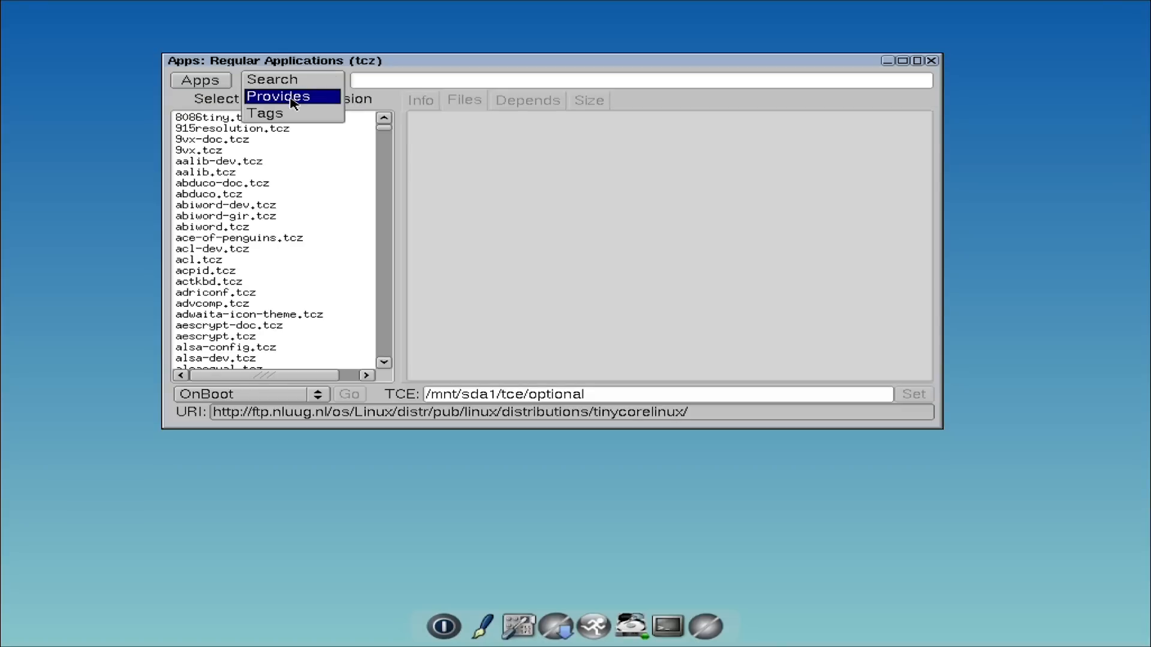
pyautogui.click(265, 113)
pyautogui.click(415, 83)
pyautogui.write('file ma')
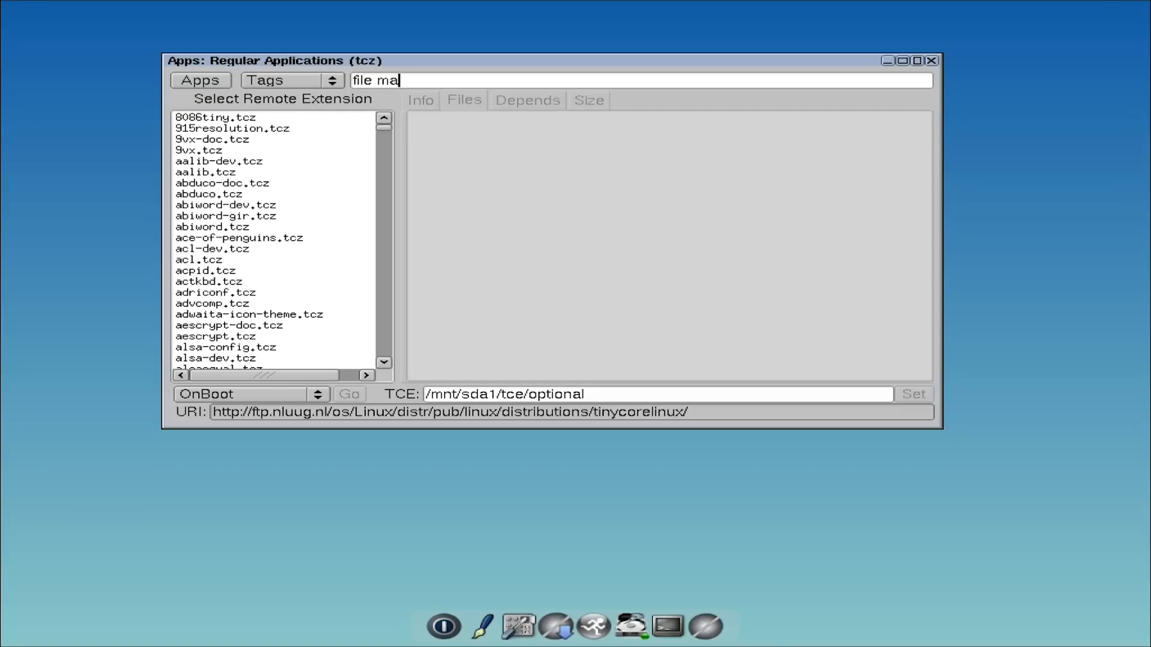
pyautogui.write('nanager')
pyautogui.press('Return')
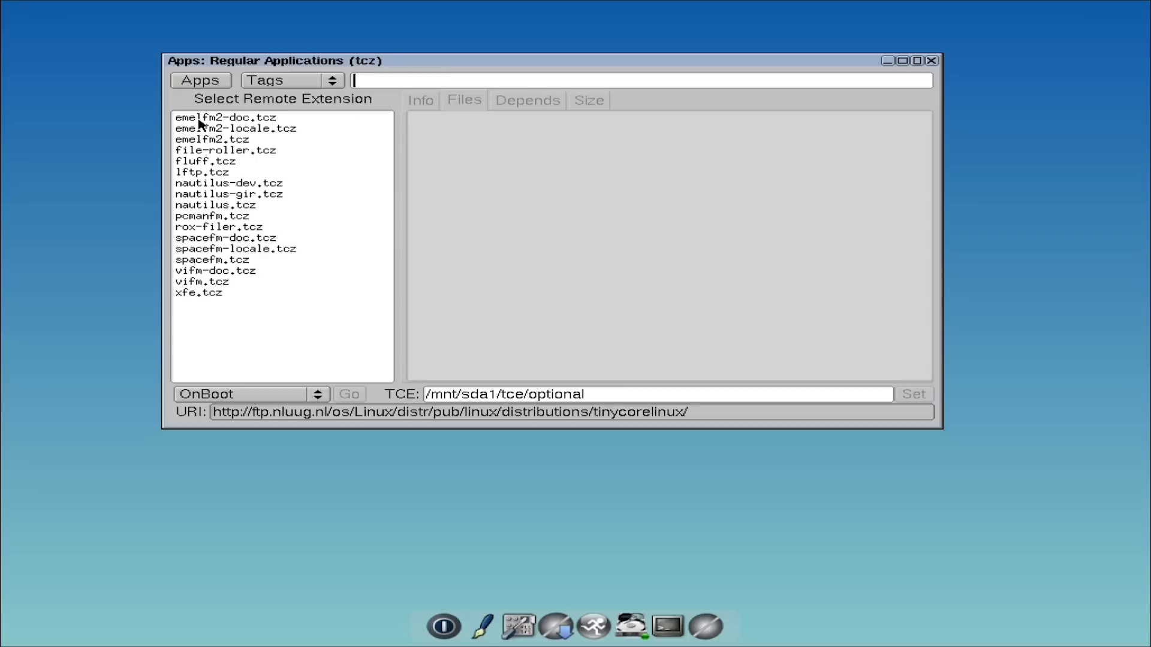
# Read the description and change-log of the pcmanfm.tcz extension.
pyautogui.click(201, 220)
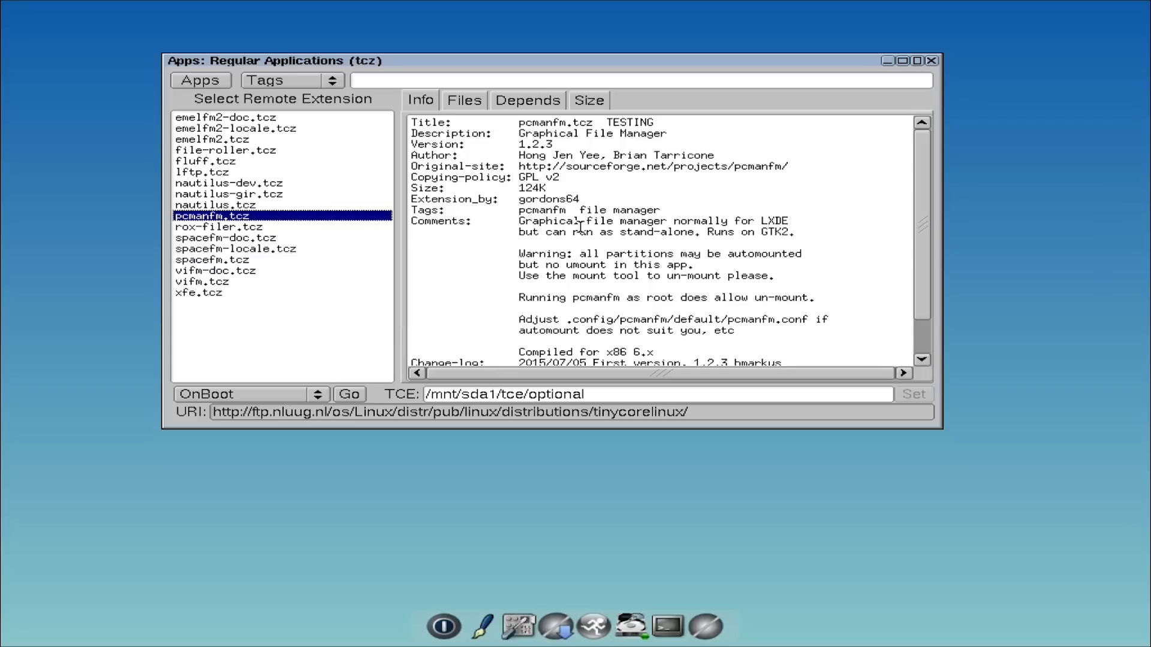
pyautogui.scroll(-1, 587, 228)
pyautogui.scroll(-1, 587, 228)
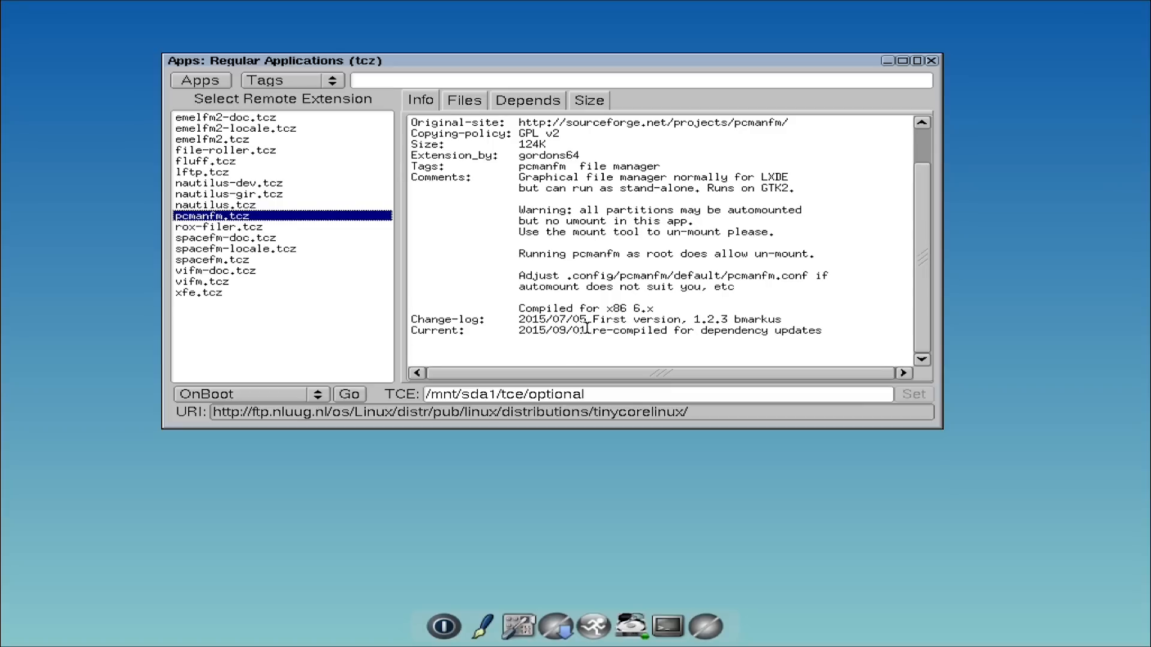
# Review the spacefm.tcz extension's information, install it with the OnBoot option, and close the Apps tool.
pyautogui.click(228, 260)
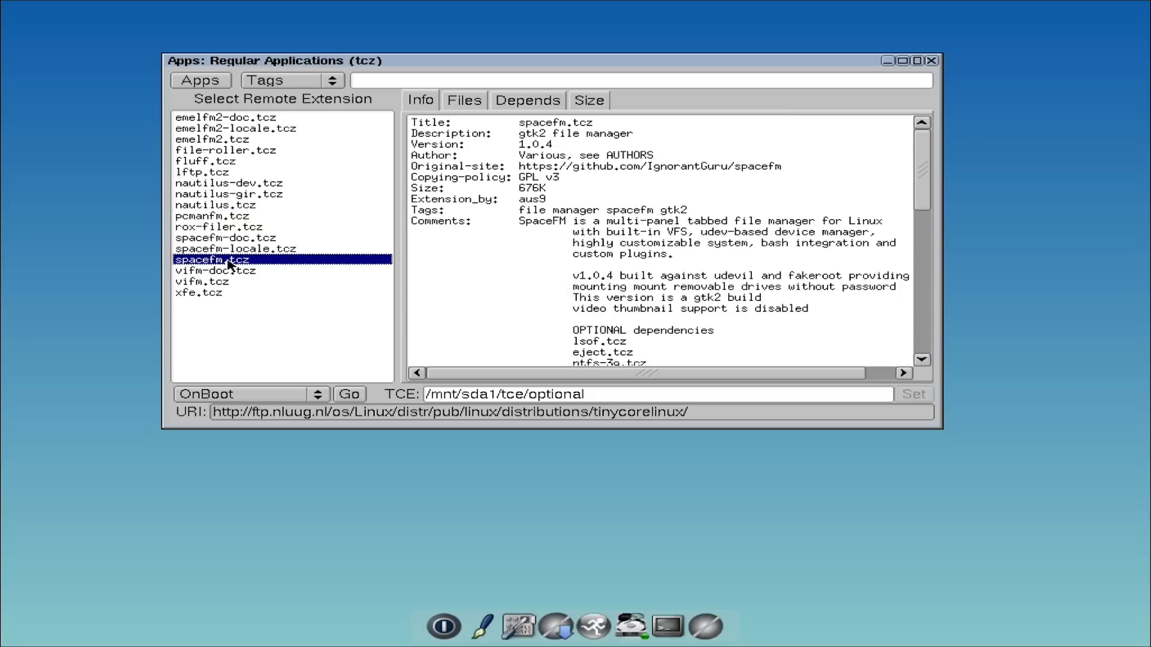
pyautogui.scroll(-2, 466, 273)
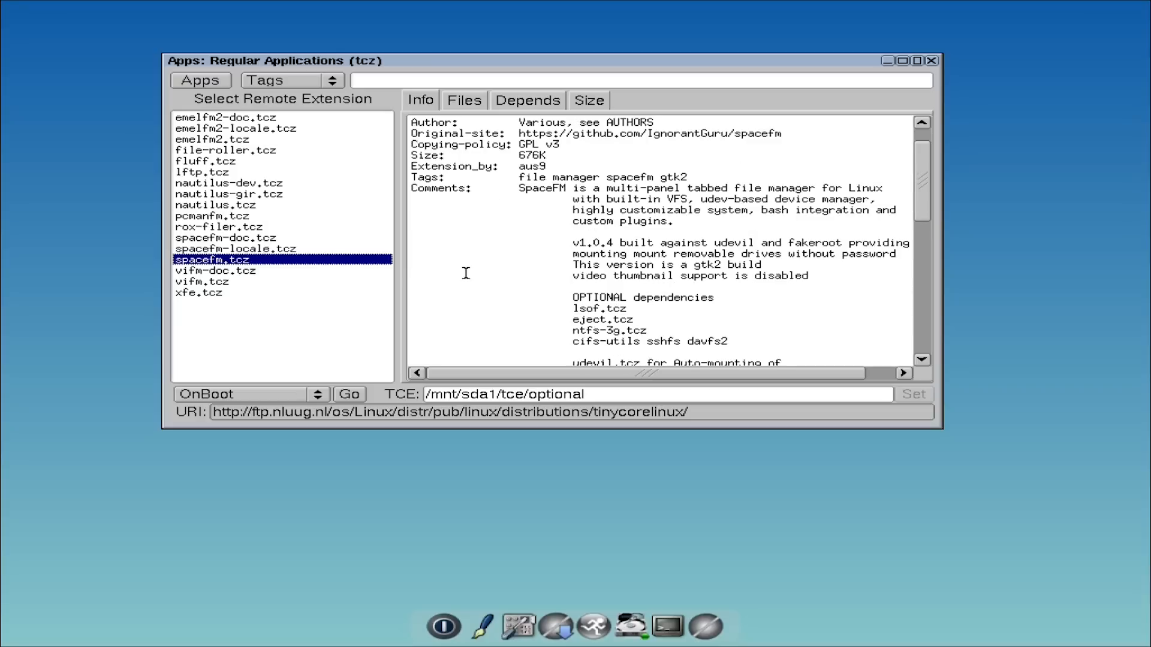
pyautogui.scroll(-10, 466, 274)
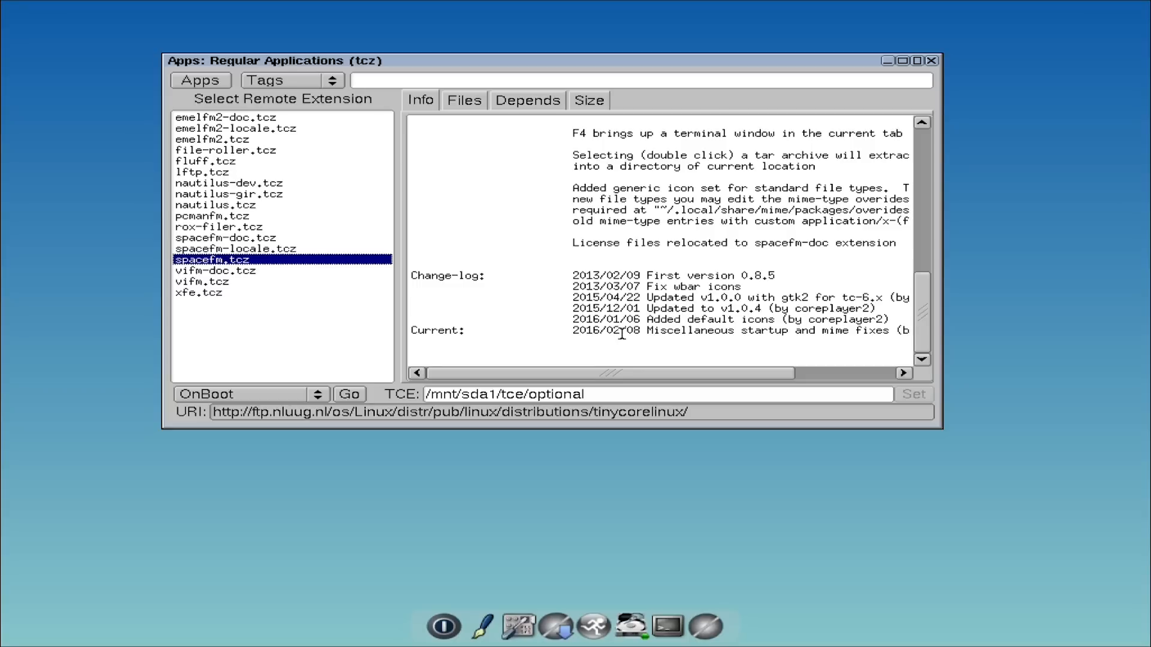
pyautogui.click(318, 395)
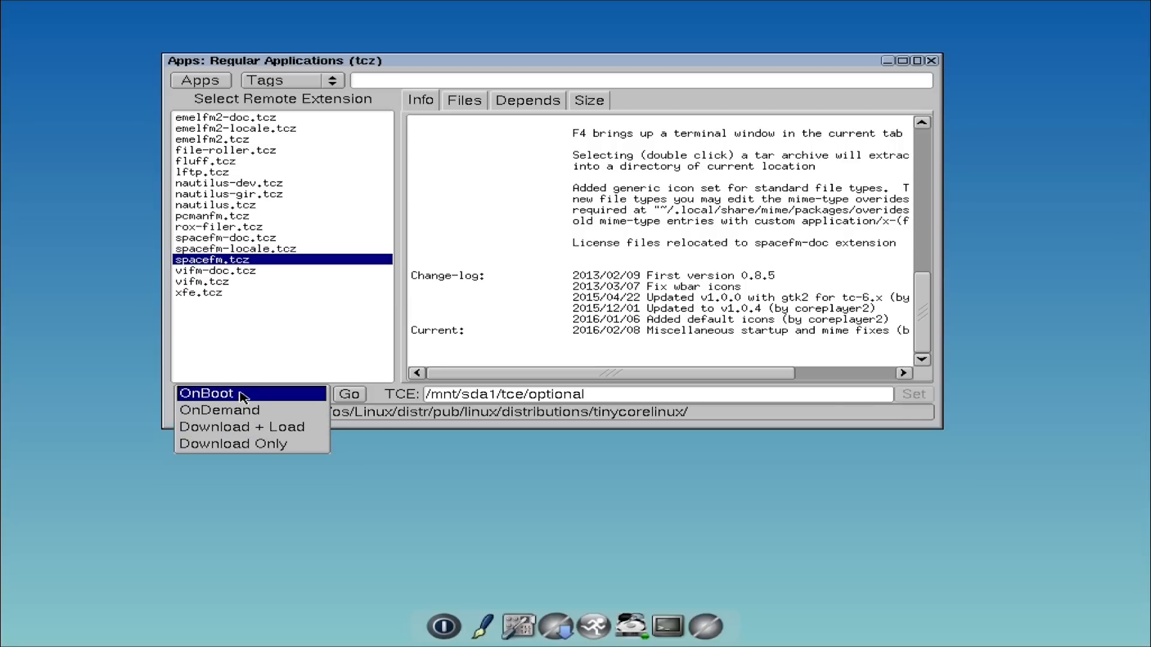
pyautogui.click(217, 394)
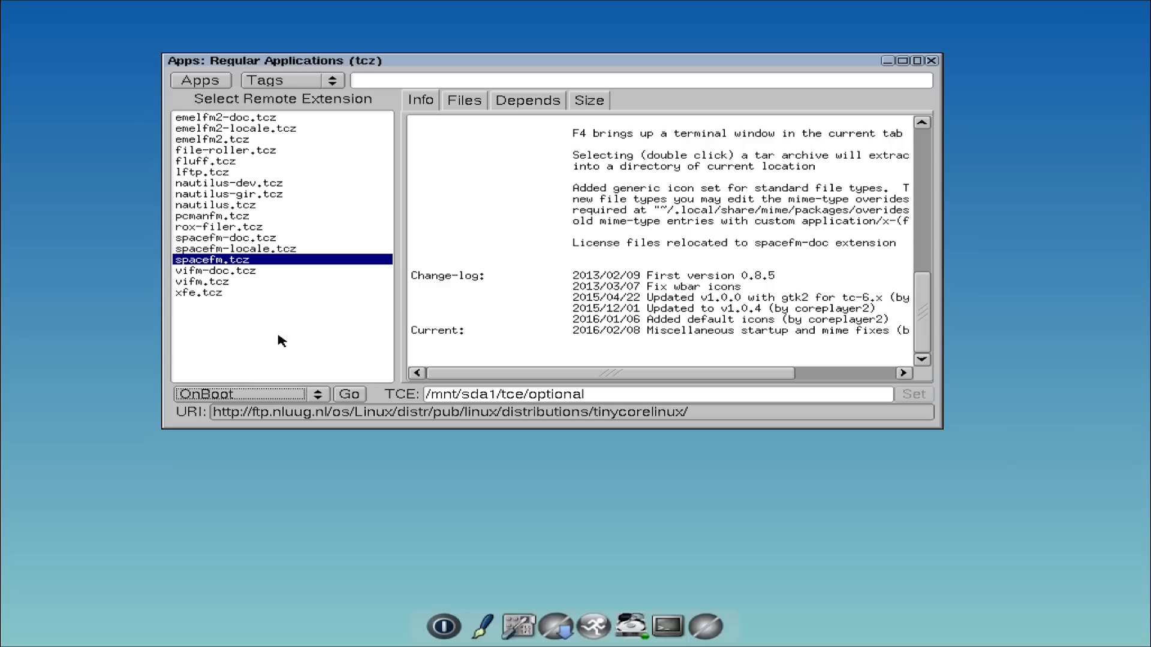
pyautogui.click(351, 395)
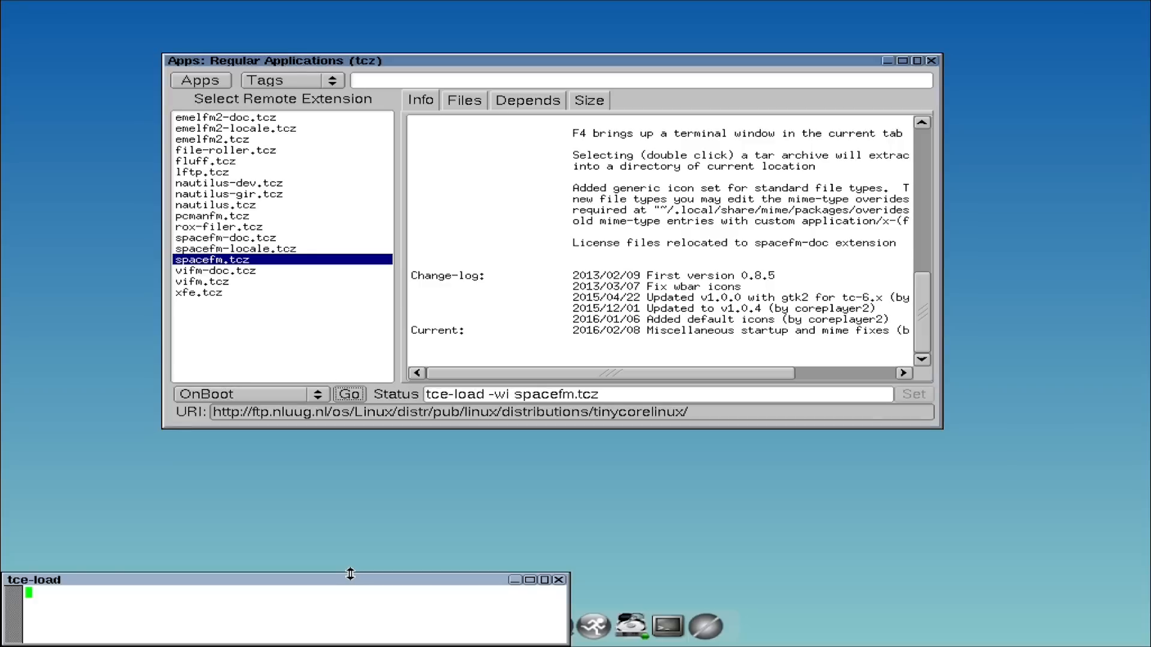
pyautogui.moveTo(336, 583); pyautogui.dragTo(489, 442)
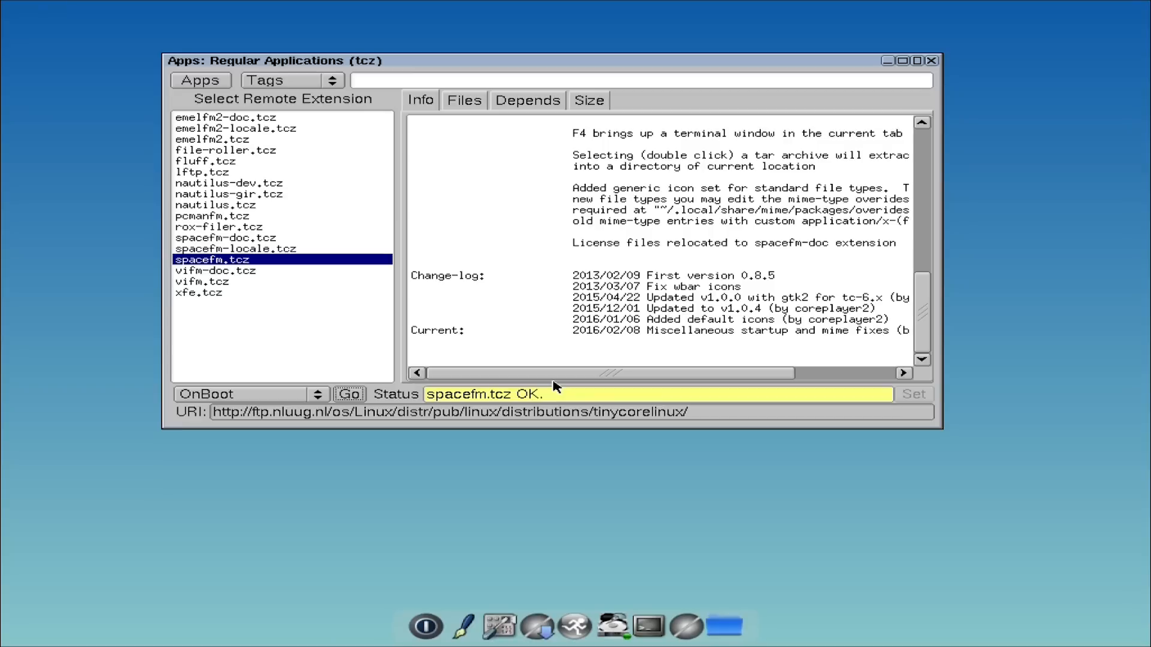
pyautogui.click(931, 61)
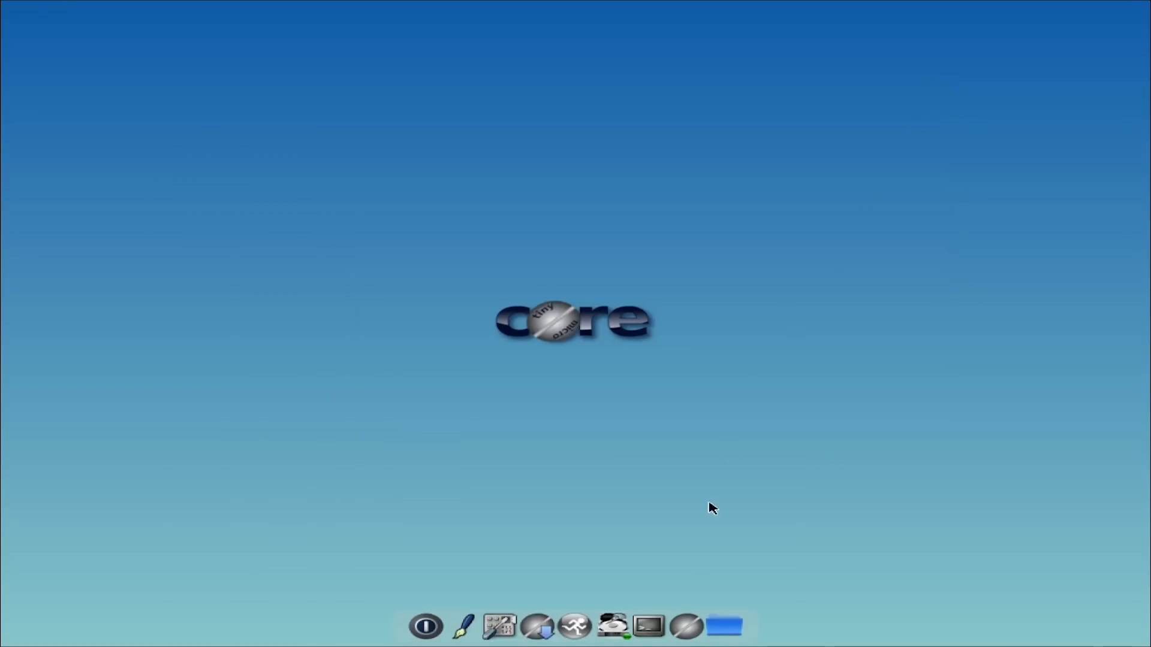
# Launch the SpaceFM file manager, maximize its window, and show the hidden files in the home folder.
pyautogui.click(736, 632)
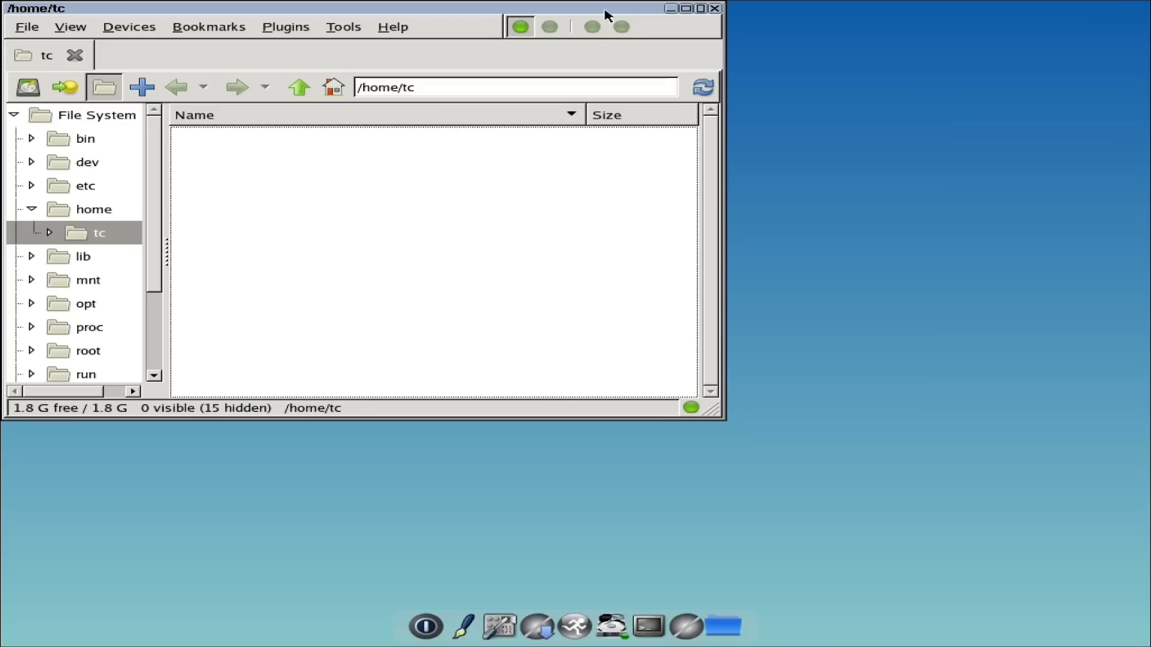
pyautogui.click(686, 8)
pyautogui.click(1129, 7)
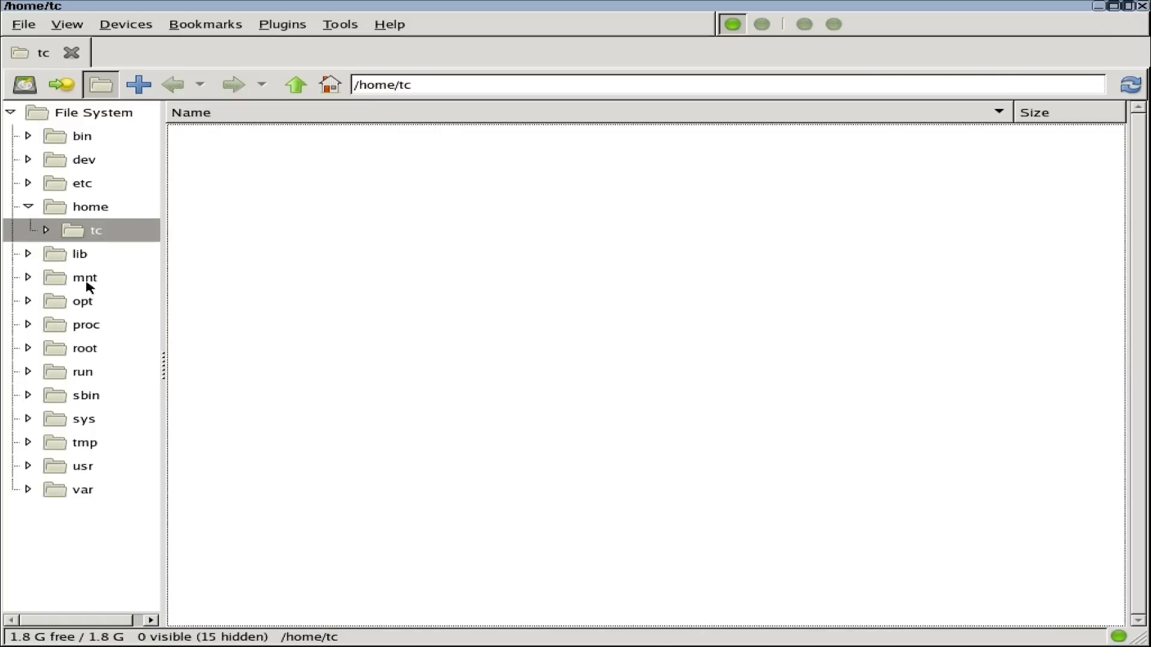
pyautogui.rightClick(268, 179)
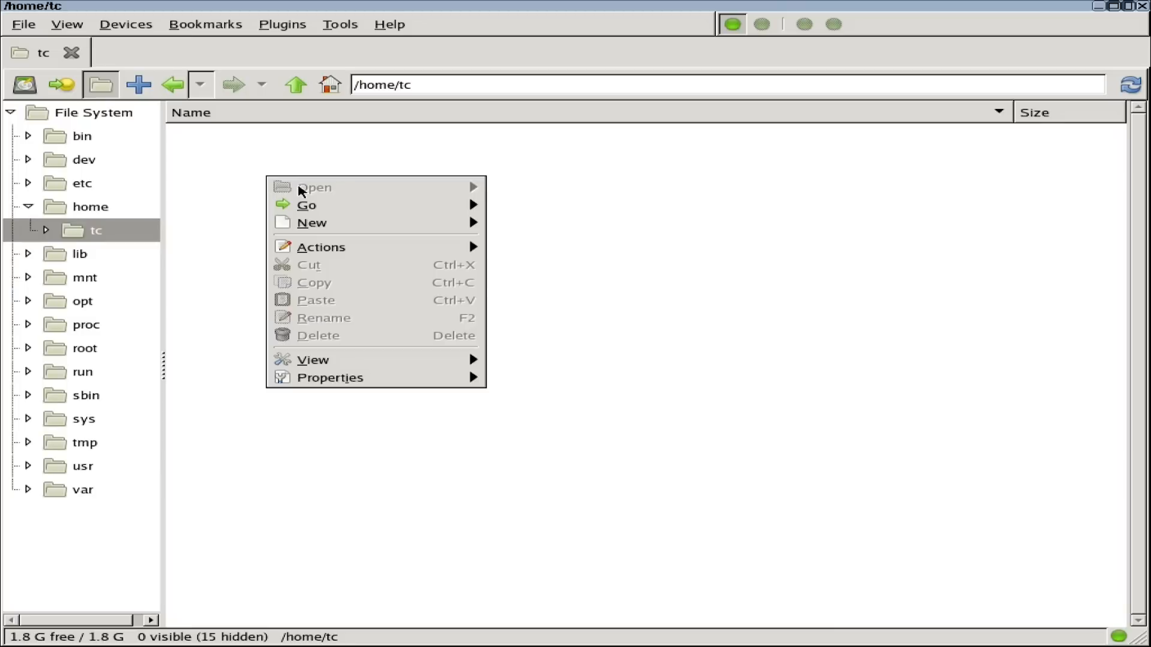
pyautogui.moveTo(367, 362)
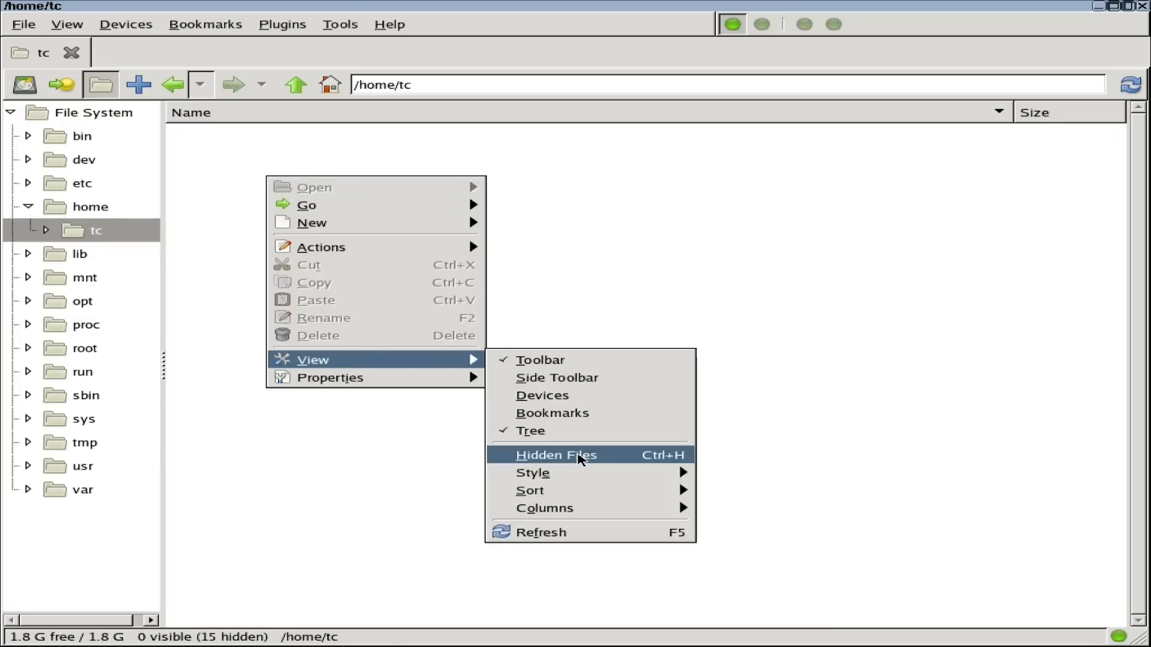
pyautogui.click(579, 458)
# Open config.conf from the .config/neofetch folder with the Editor application and move its window clear of the file manager's corner.
pyautogui.click(238, 140)
pyautogui.doubleClick(239, 140)
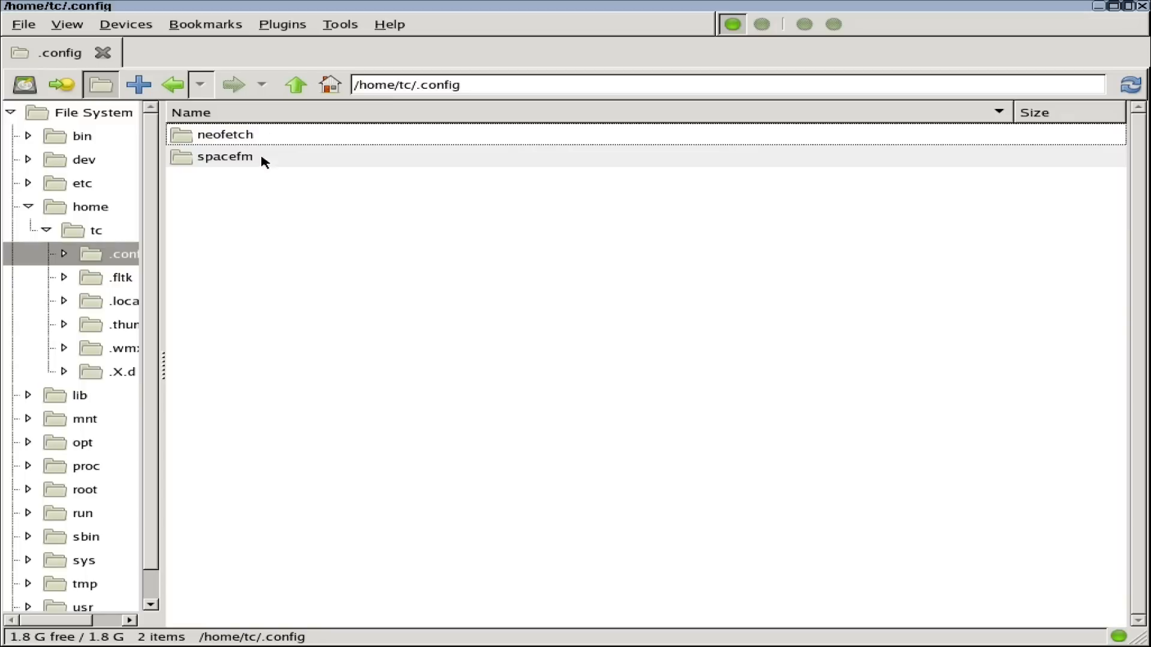
pyautogui.click(198, 140)
pyautogui.doubleClick(197, 140)
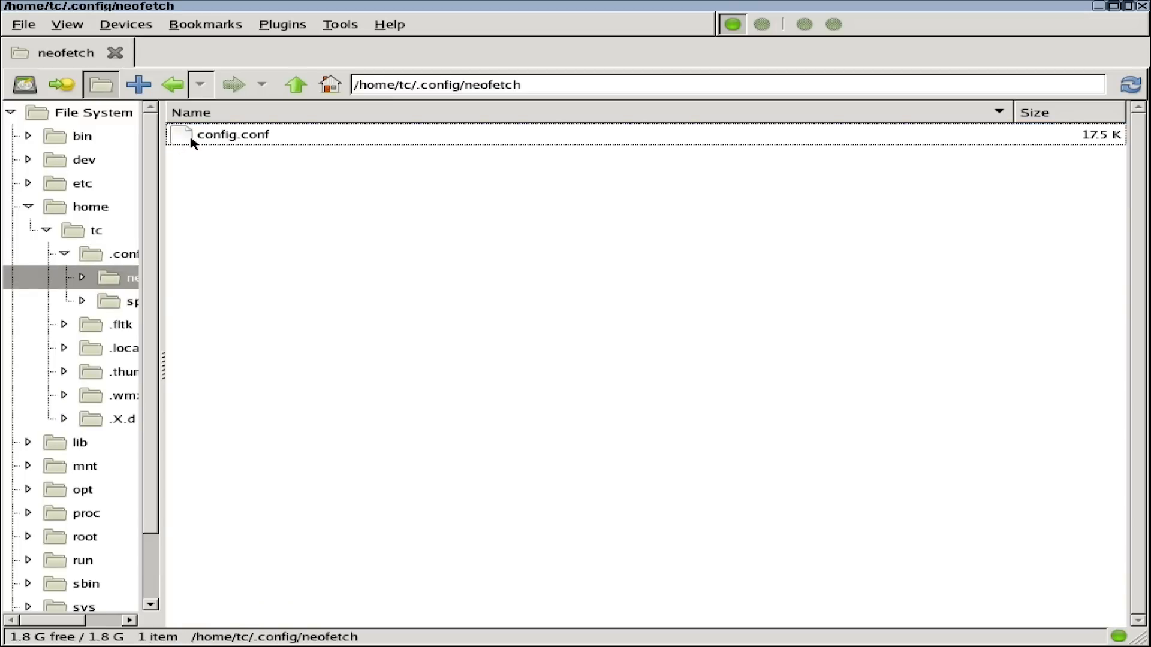
pyautogui.click(193, 140)
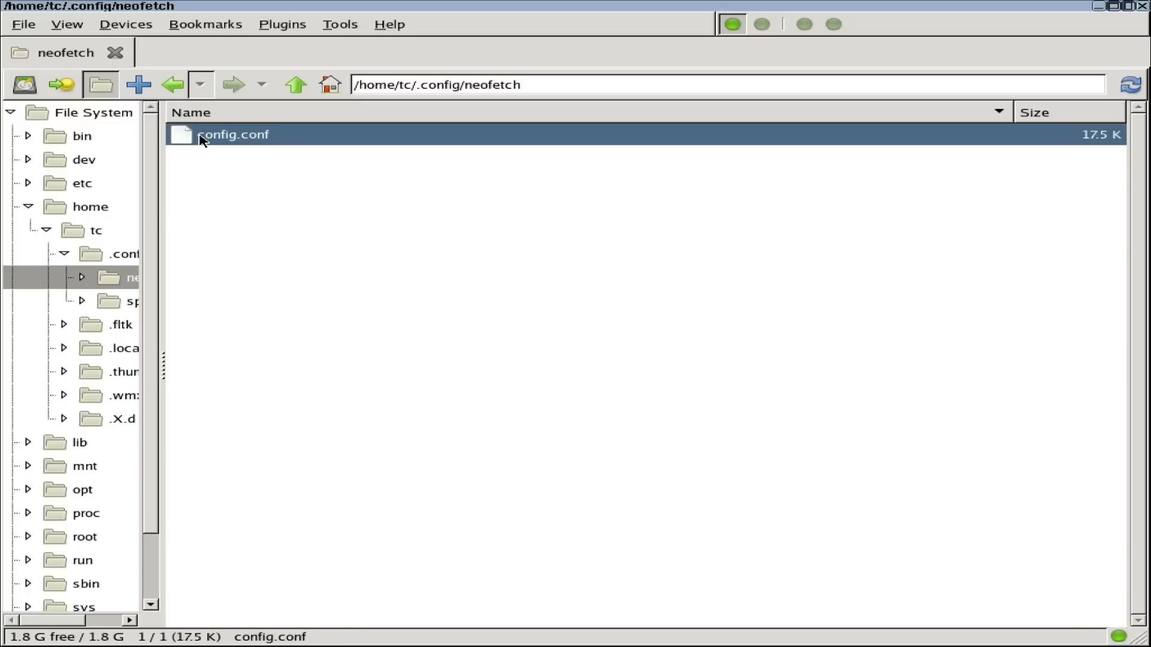
pyautogui.doubleClick(201, 140)
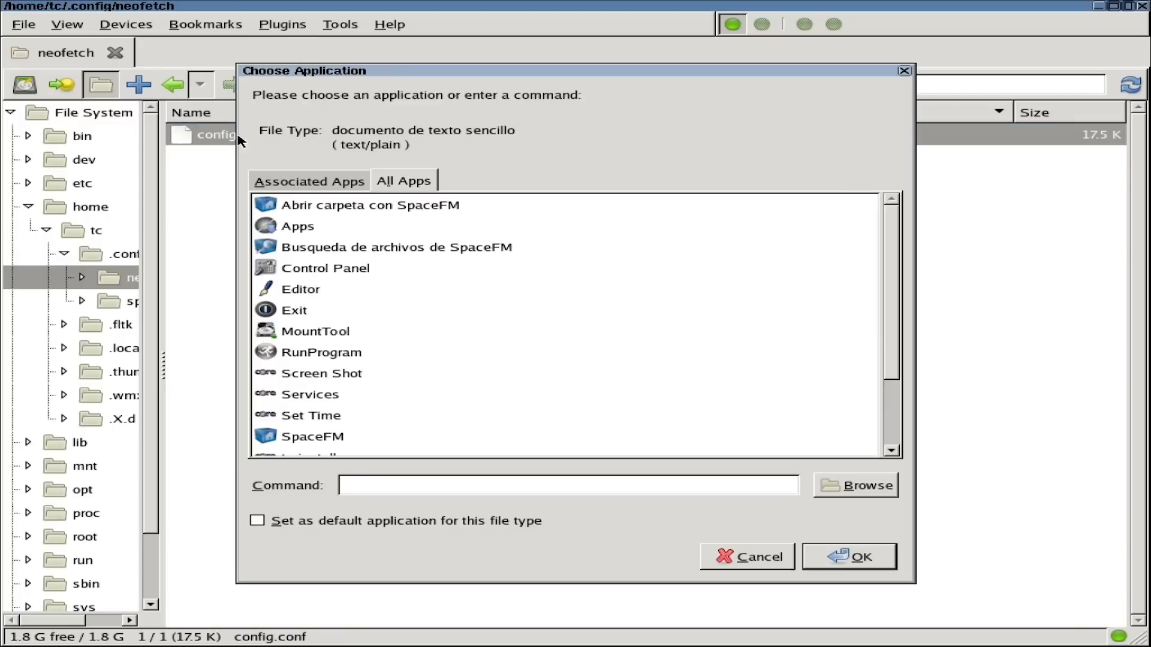
pyautogui.click(298, 289)
pyautogui.click(847, 556)
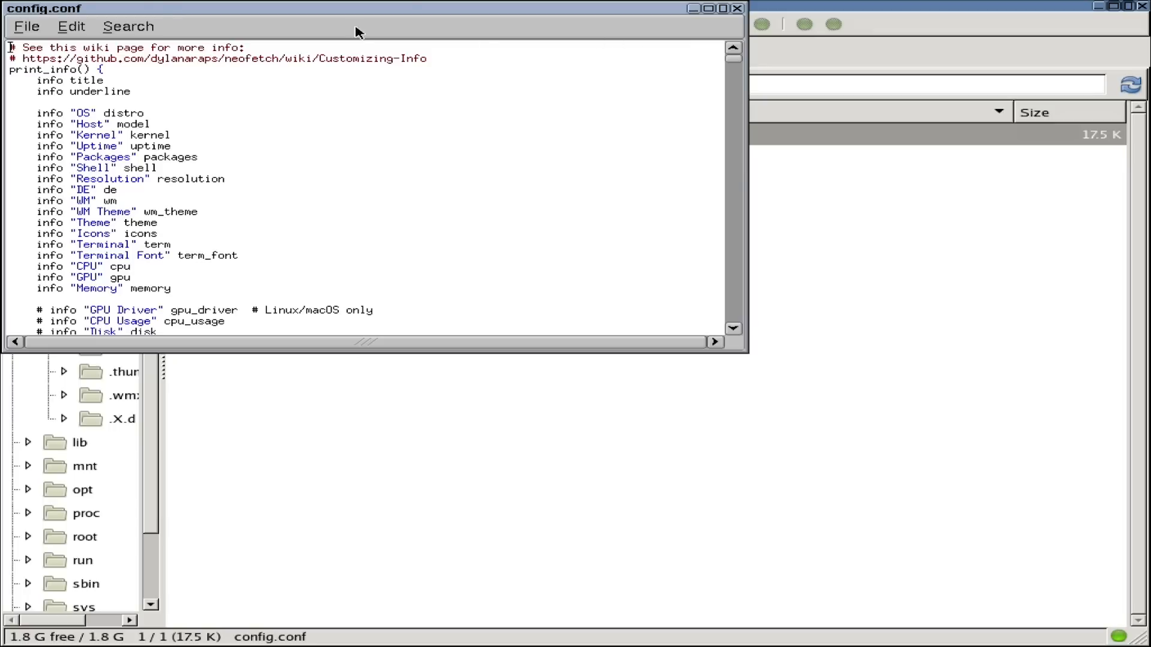
pyautogui.moveTo(226, 12); pyautogui.dragTo(451, 131)
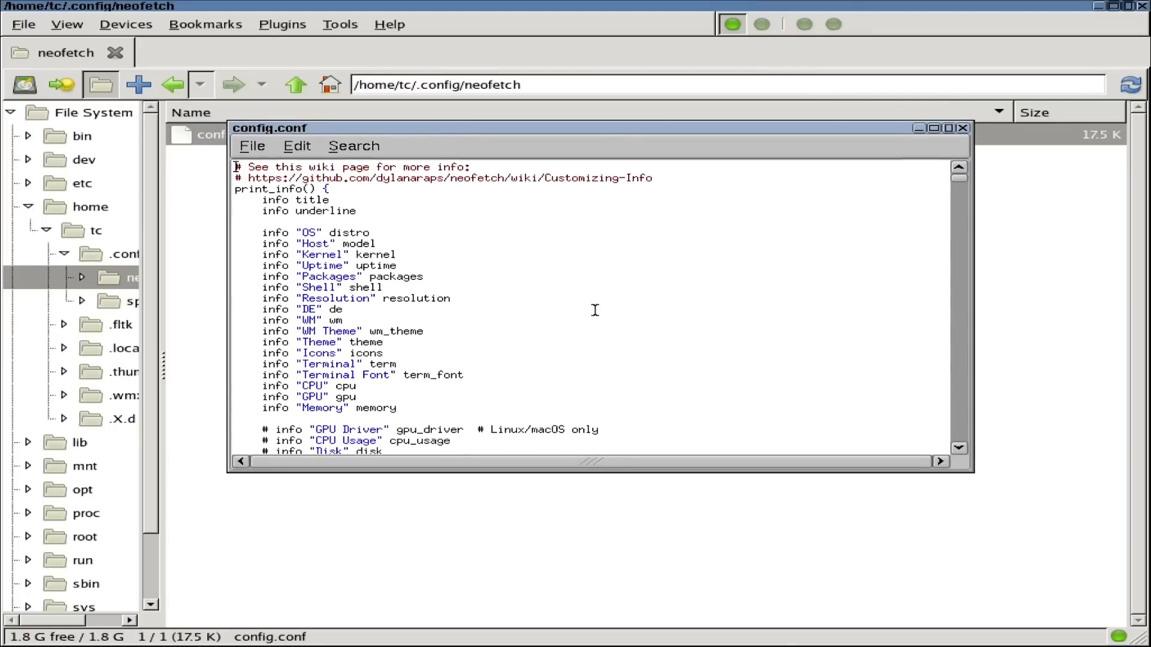
# Uncomment the "GPU Driver", "CPU Usage" and "Disk" info lines in config.conf.
pyautogui.scroll(-3, 595, 310)
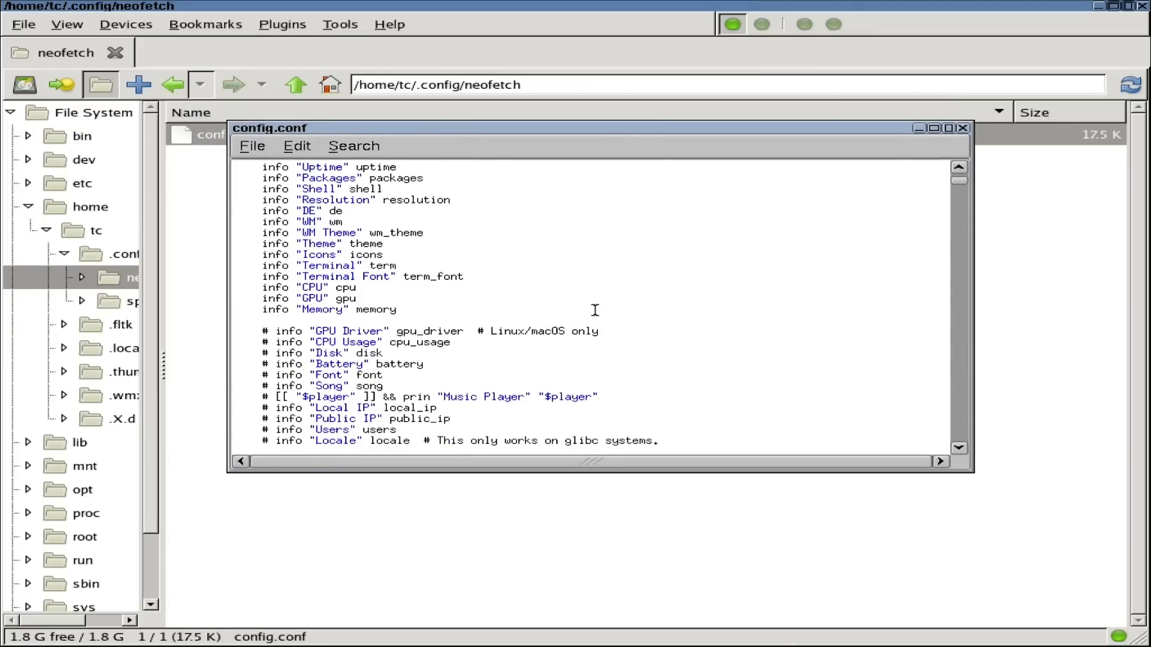
pyautogui.click(276, 332)
pyautogui.press('BackSpace')
pyautogui.press('BackSpace')
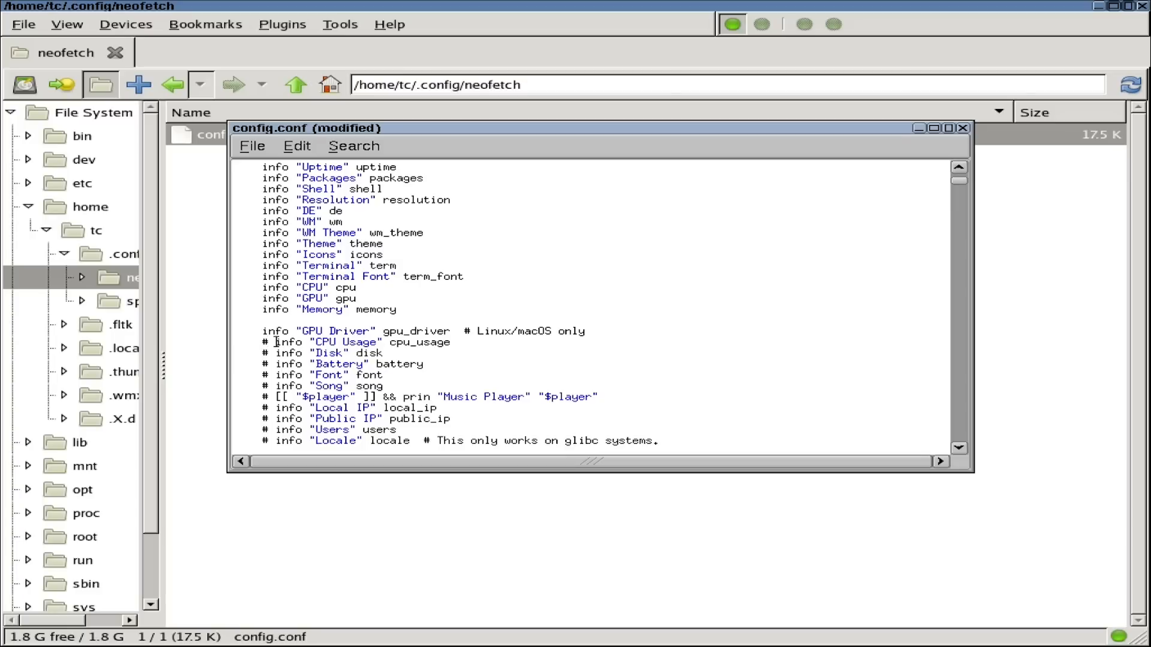
pyautogui.click(276, 342)
pyautogui.press('BackSpace')
pyautogui.press('BackSpace')
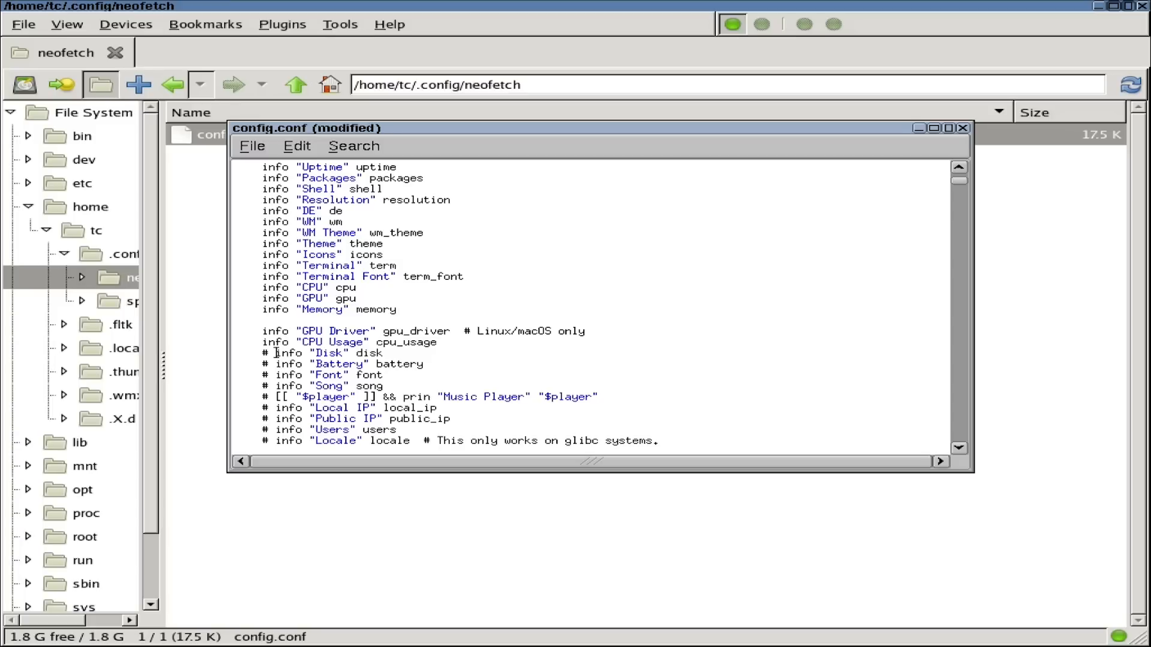
pyautogui.click(277, 353)
pyautogui.press('BackSpace')
pyautogui.press('BackSpace')
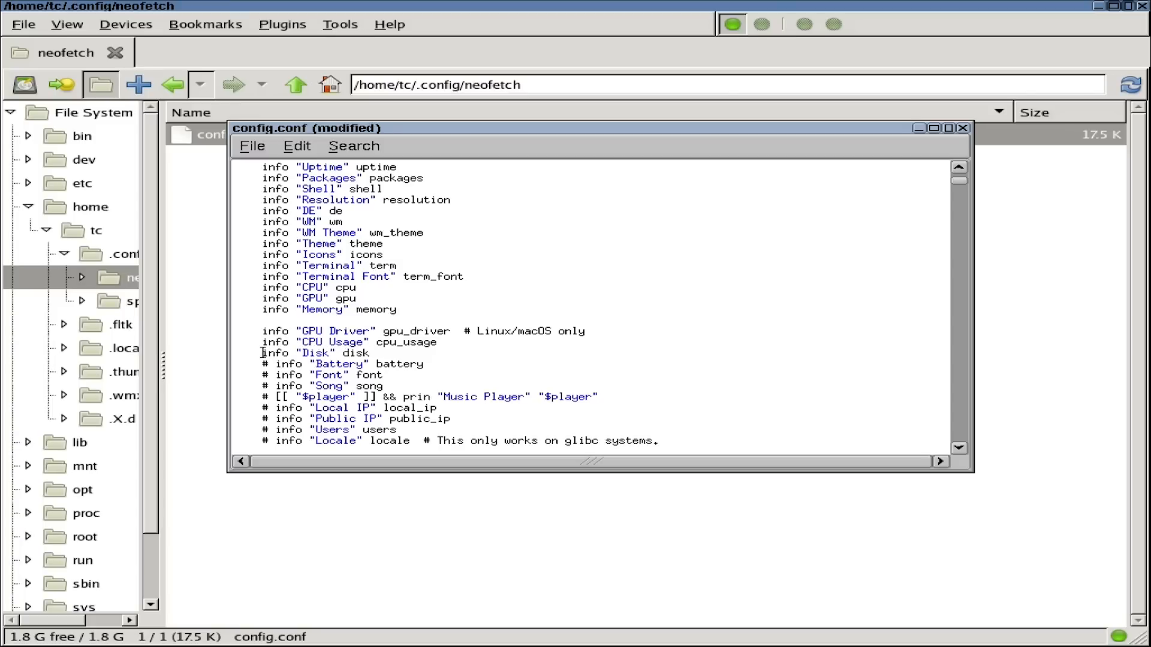
# Save config.conf, then close the editor and the file manager.
pyautogui.click(623, 273)
pyautogui.click(248, 150)
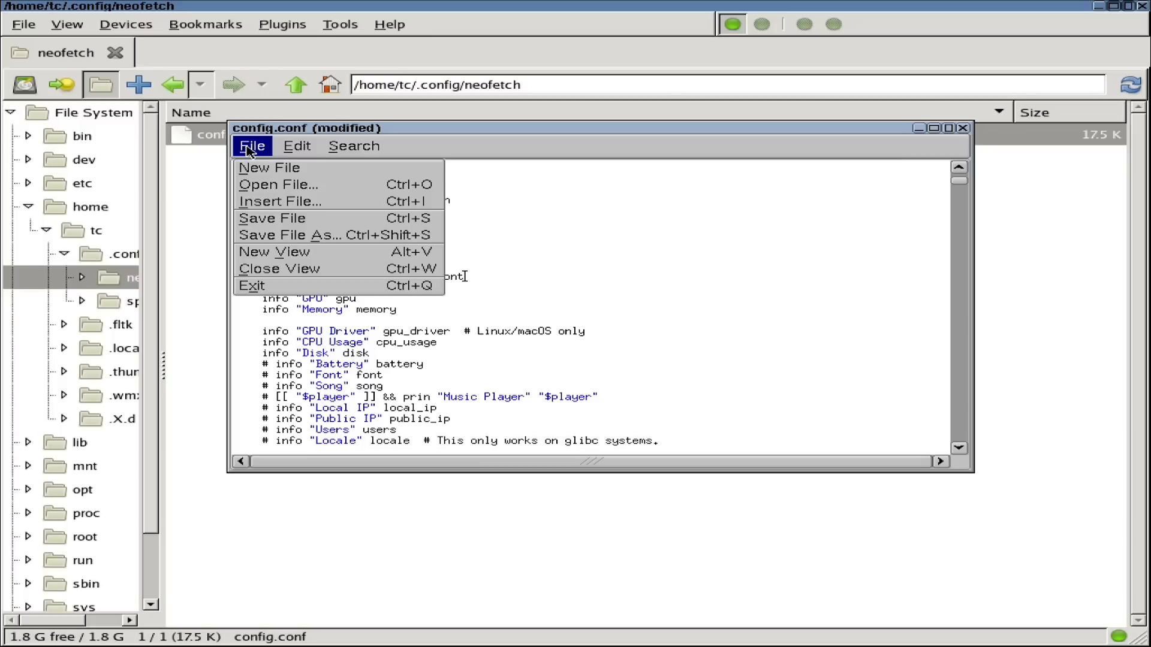
pyautogui.click(271, 220)
pyautogui.click(963, 127)
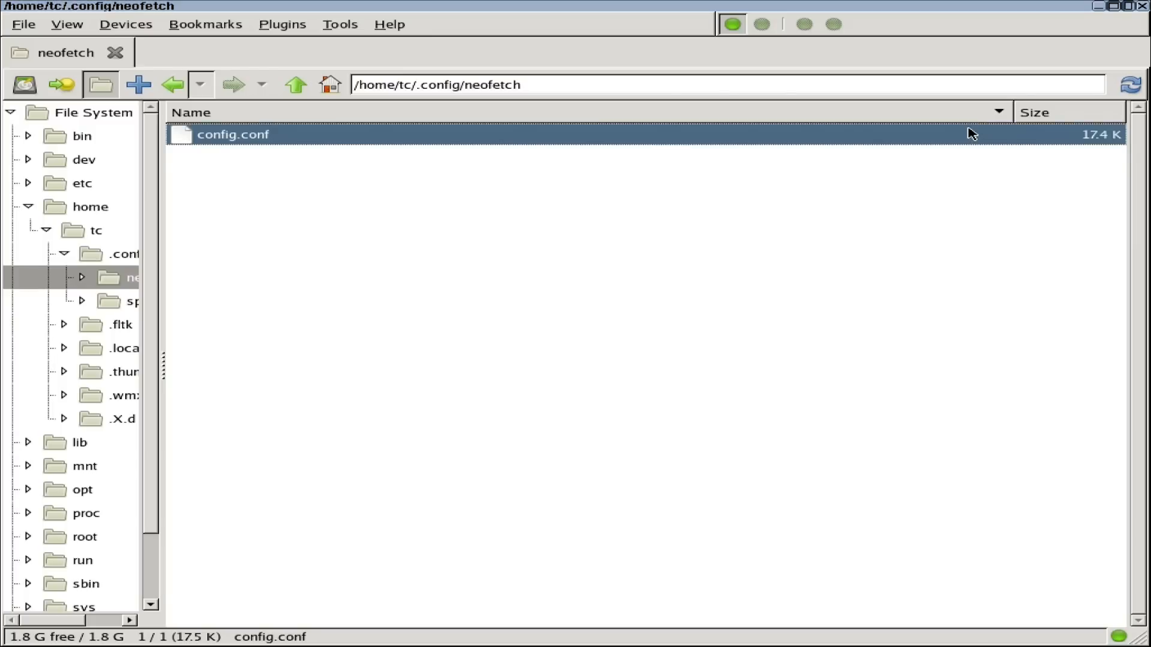
pyautogui.click(1143, 6)
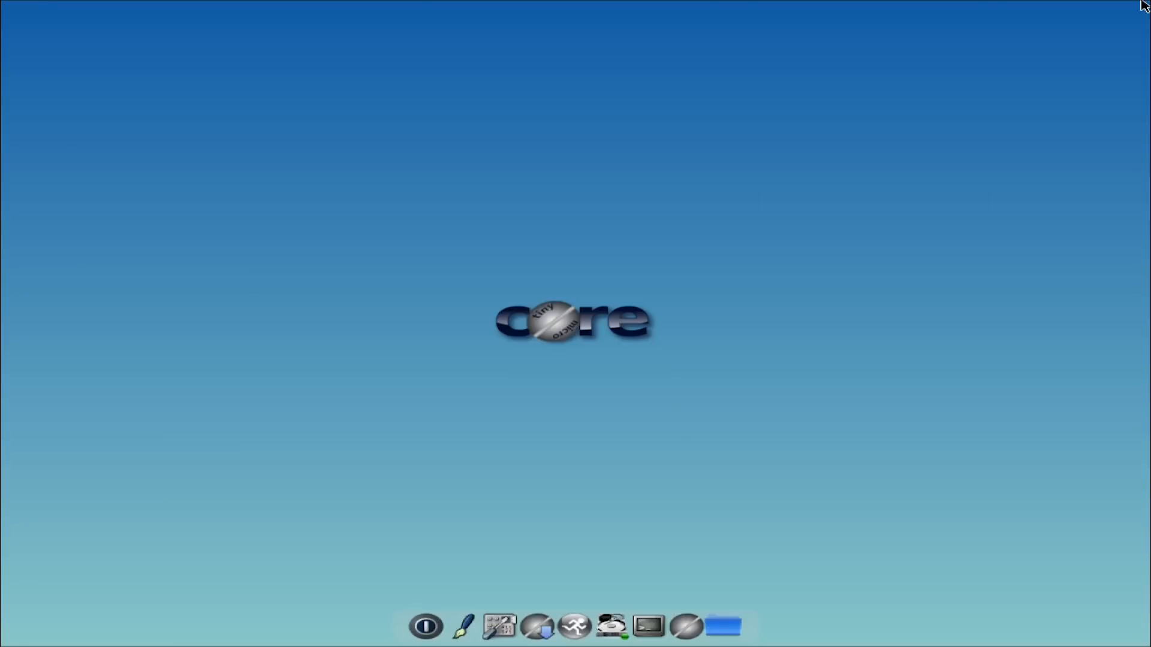
# Open a terminal and run neofetch to view the system information.
pyautogui.click(660, 618)
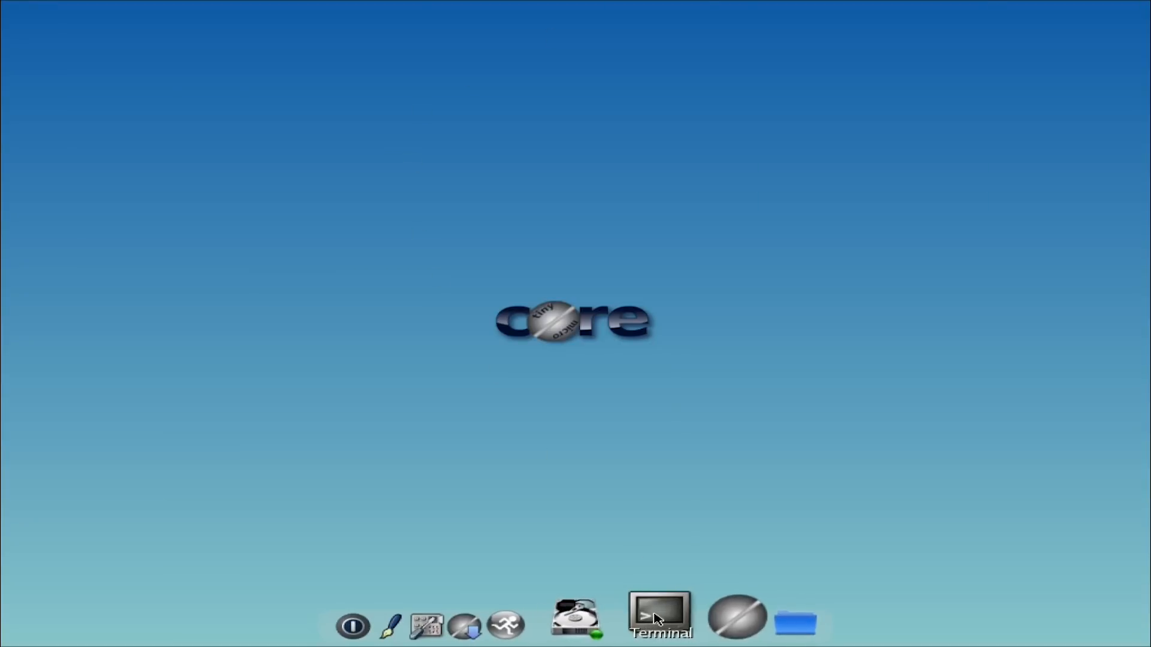
pyautogui.write('ne')
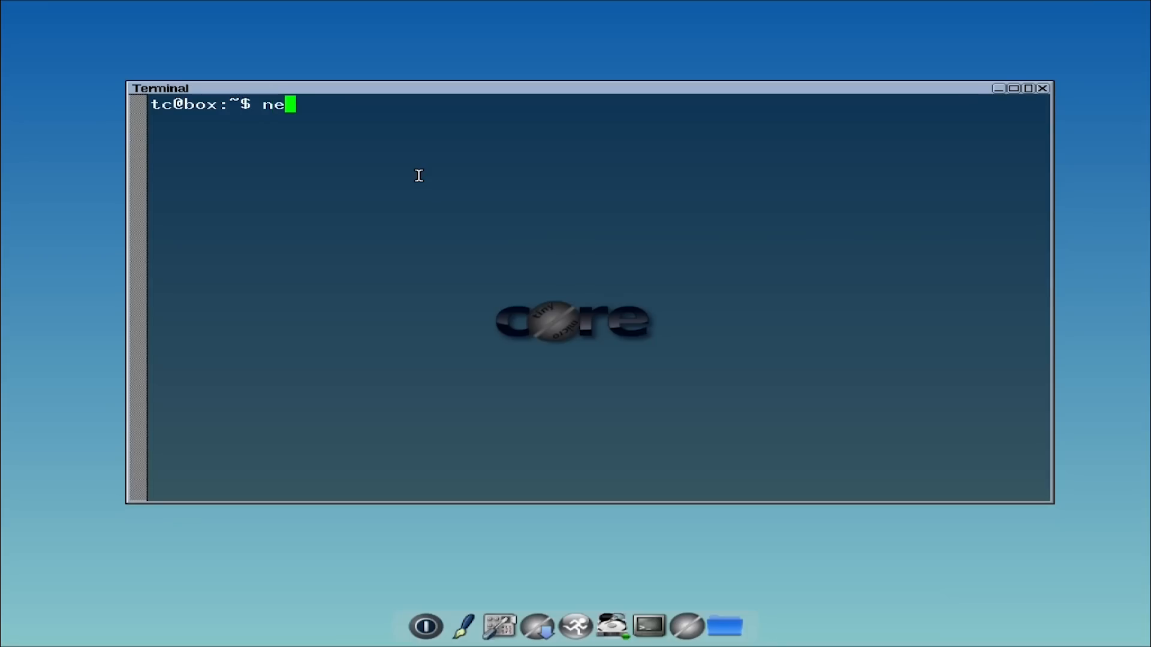
pyautogui.write('ofetch')
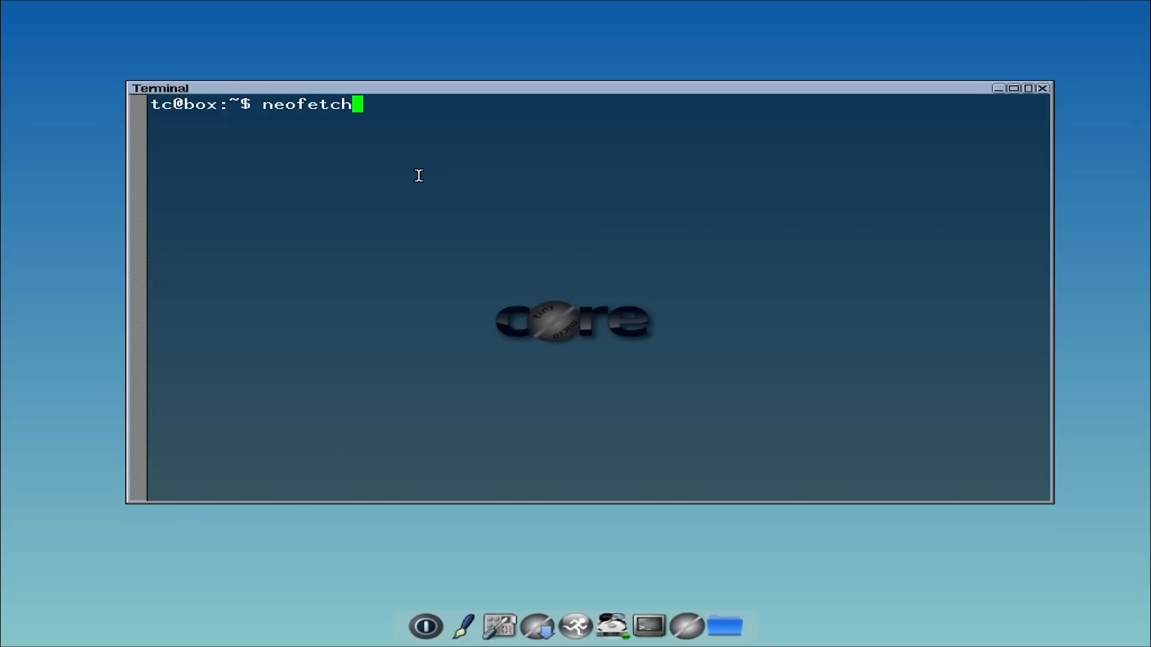
pyautogui.press('Return')
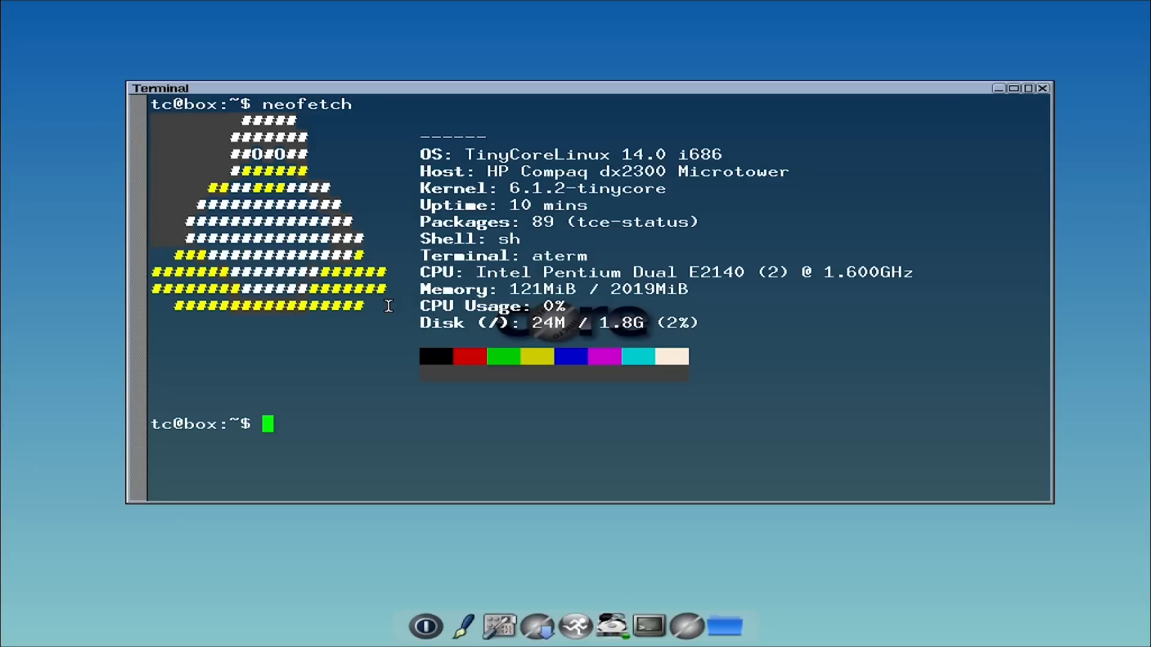
# Download the htop extension from the terminal with "tce-load -wo htop".
pyautogui.write('tce-load')
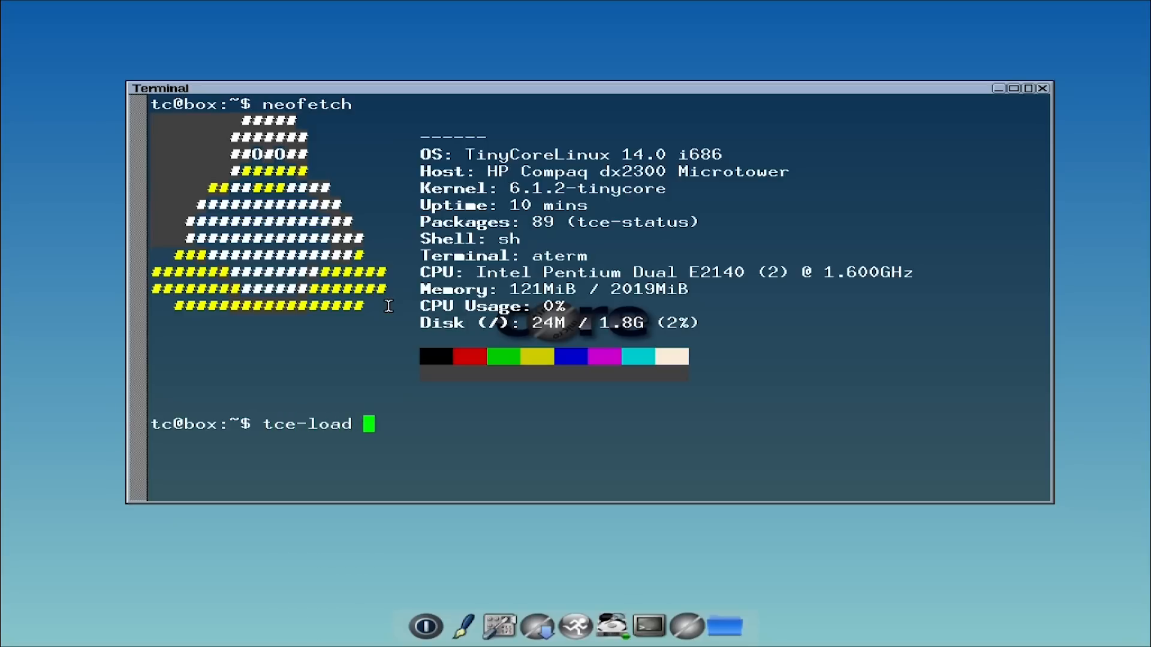
pyautogui.write(' -wo htop')
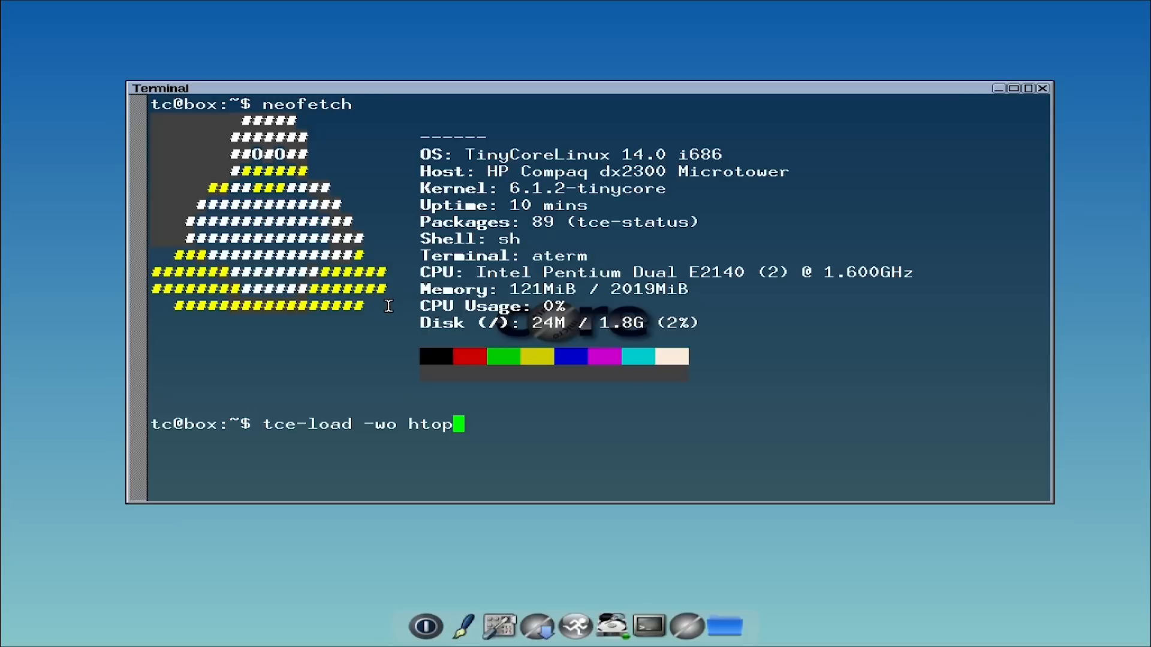
pyautogui.press('Return')
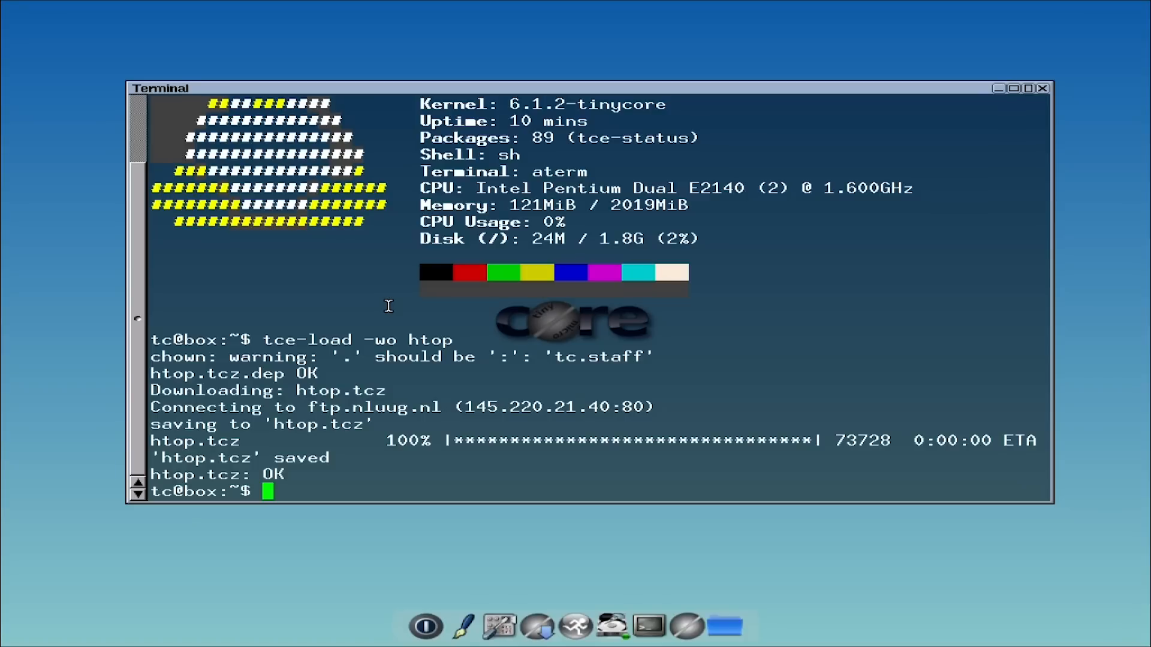
# Launch htop, view its process list in an enlarged window, and close the htop and terminal windows.
pyautogui.write('htop')
pyautogui.press('Return')
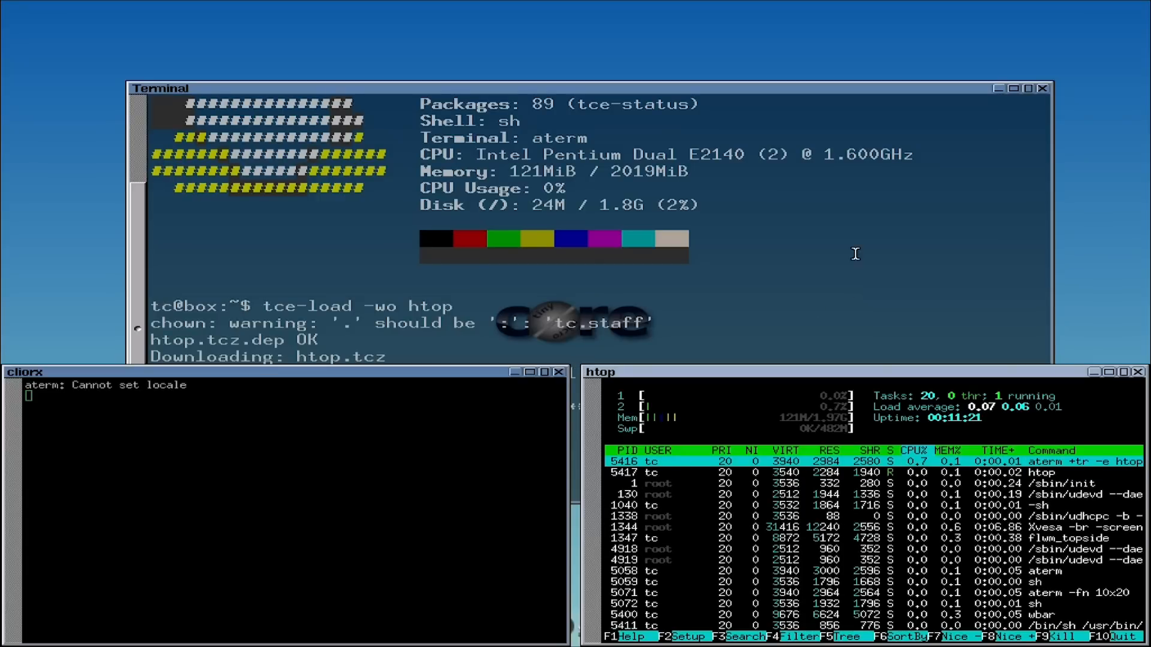
pyautogui.click(1125, 372)
pyautogui.click(1125, 12)
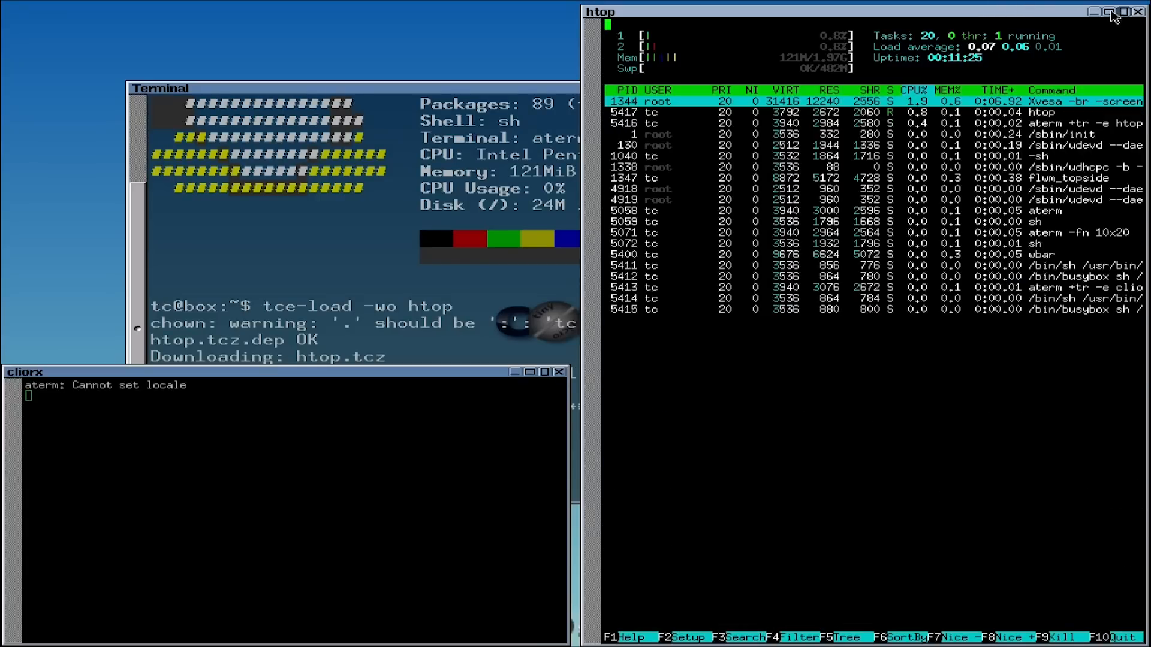
pyautogui.click(1143, 13)
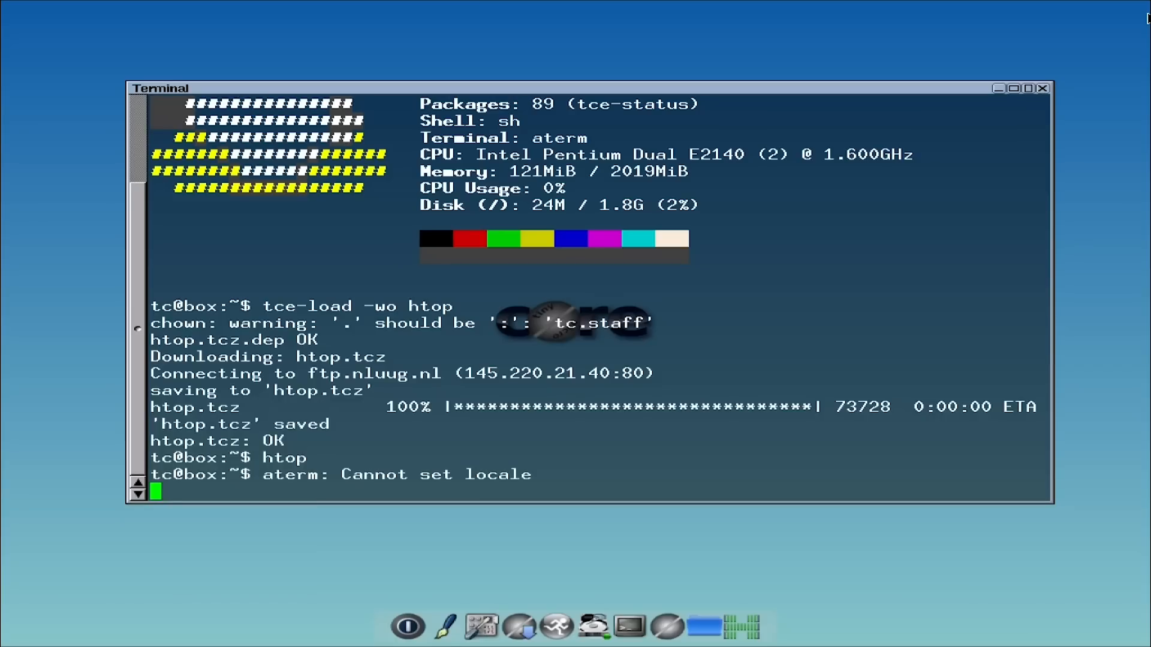
pyautogui.click(1044, 90)
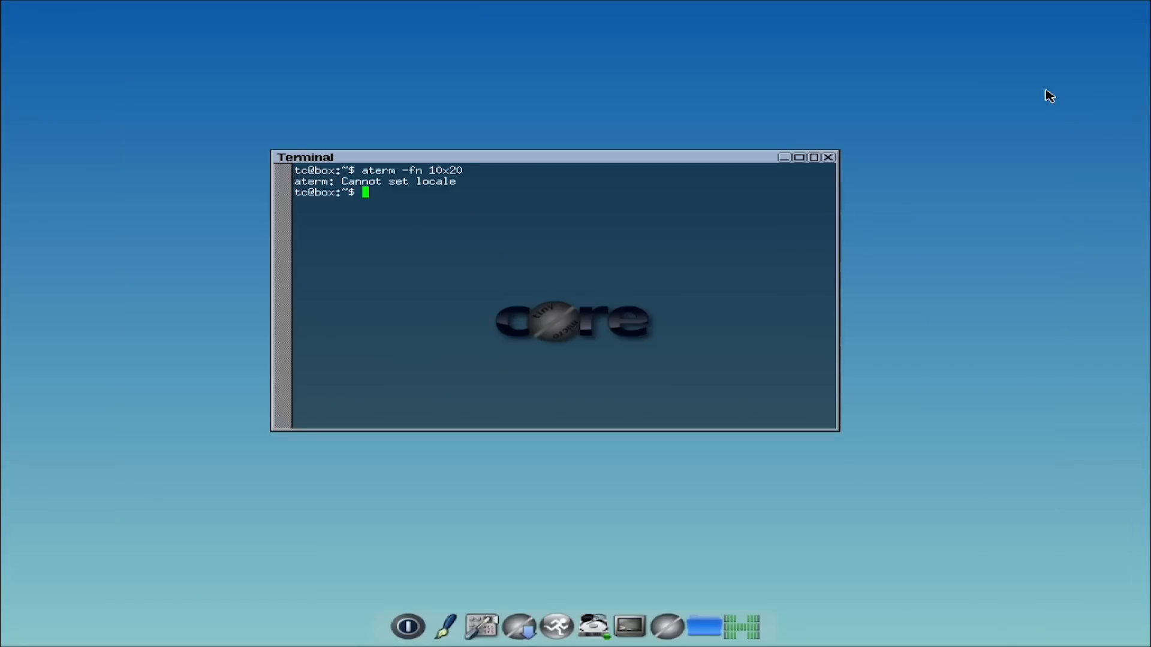
pyautogui.click(829, 157)
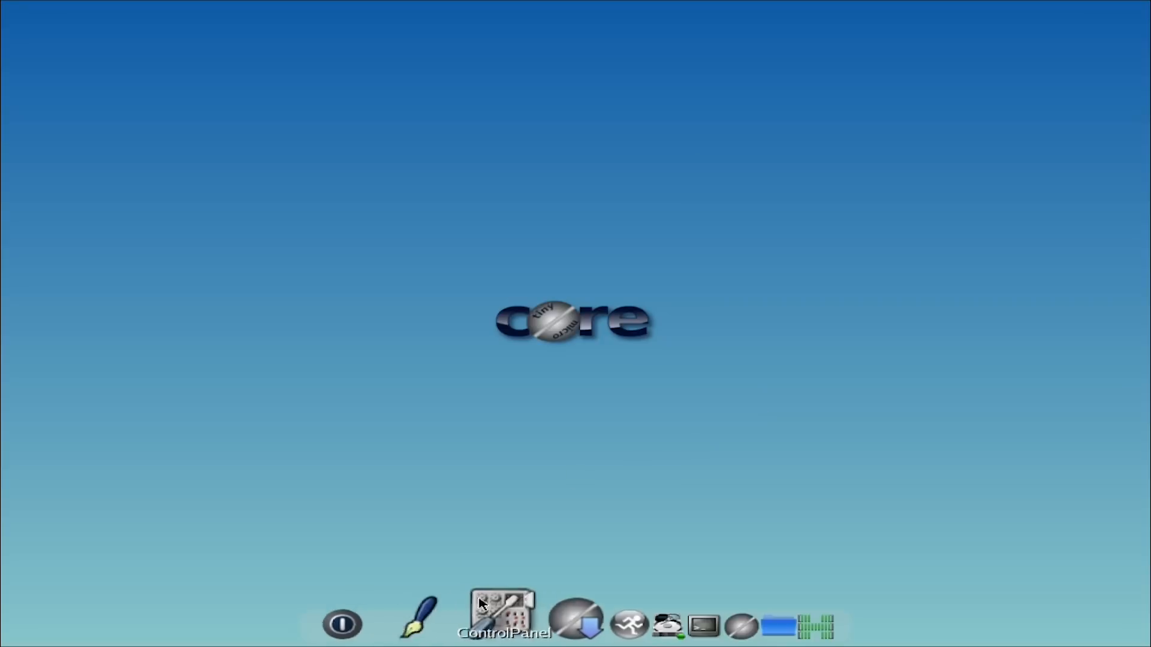
# Open OnBoot Maintenance in the Apps tool and select htop.tcz among the available extensions.
pyautogui.click(527, 609)
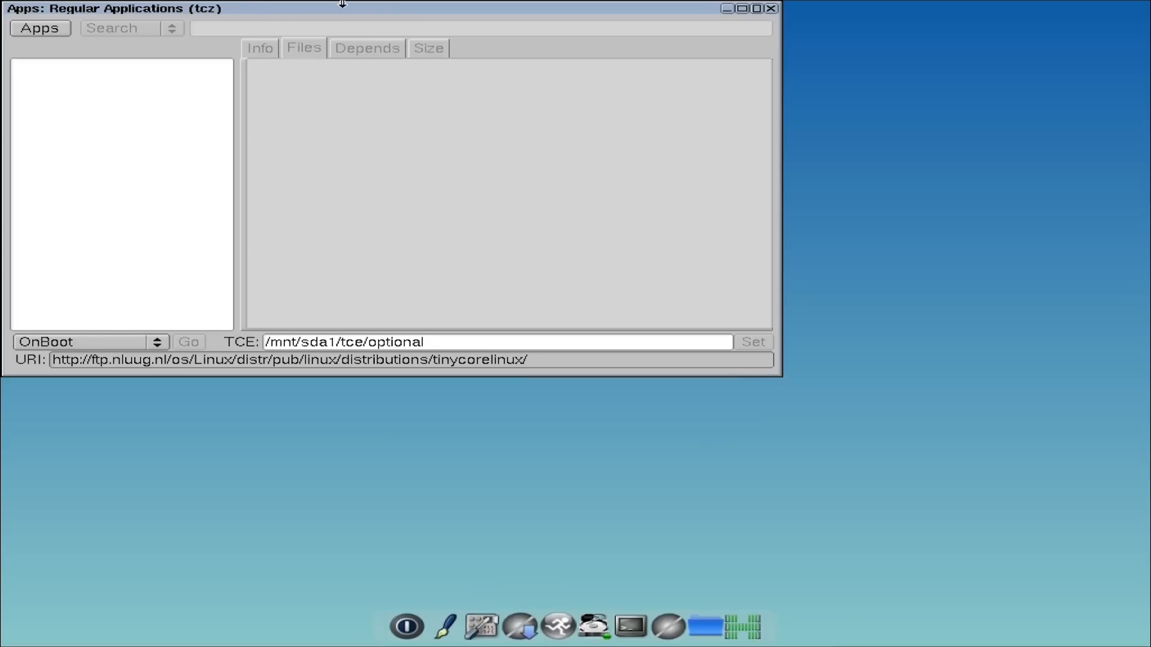
pyautogui.moveTo(343, 4); pyautogui.dragTo(541, 77)
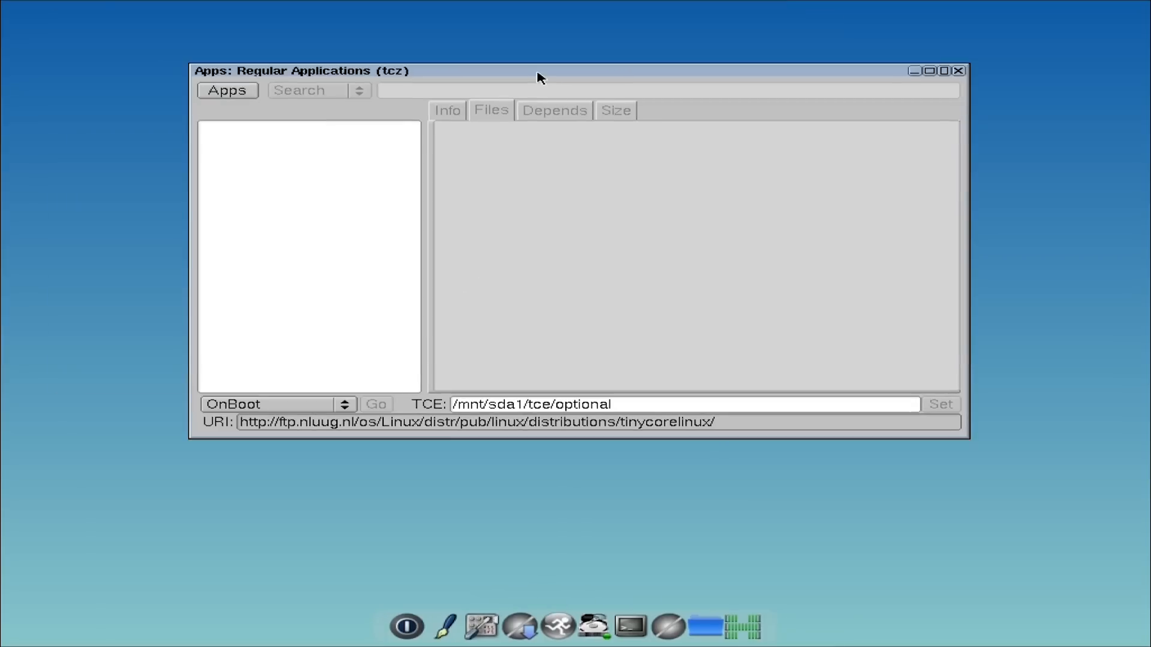
pyautogui.click(227, 90)
pyautogui.moveTo(300, 150)
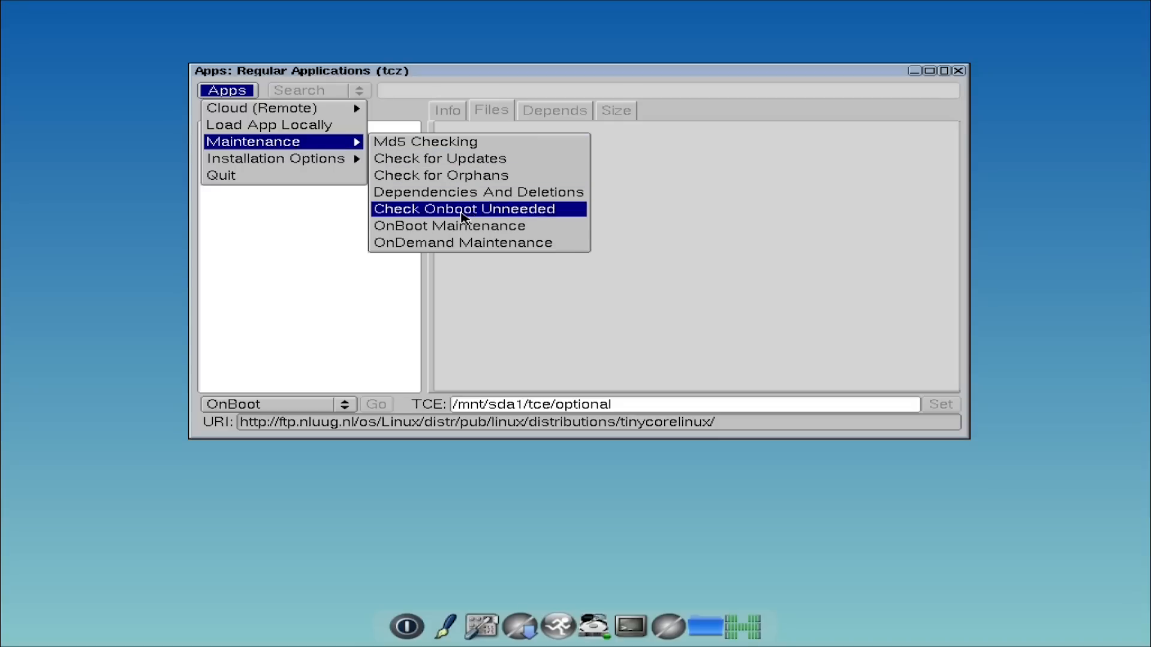
pyautogui.click(453, 233)
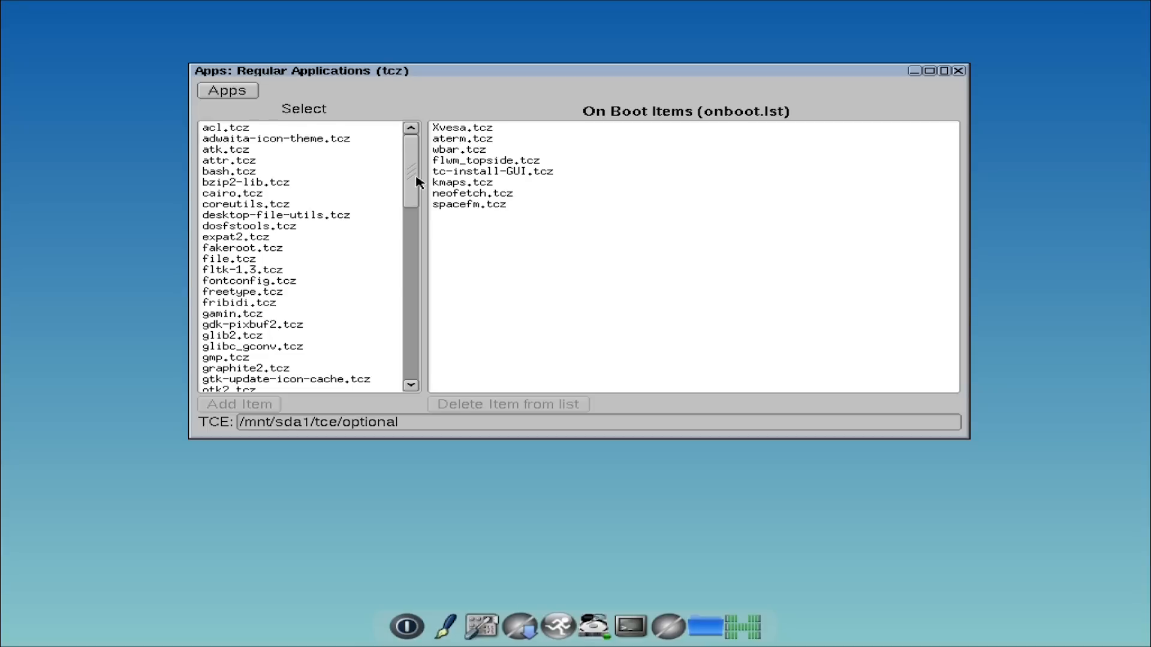
pyautogui.moveTo(410, 180); pyautogui.dragTo(382, 223)
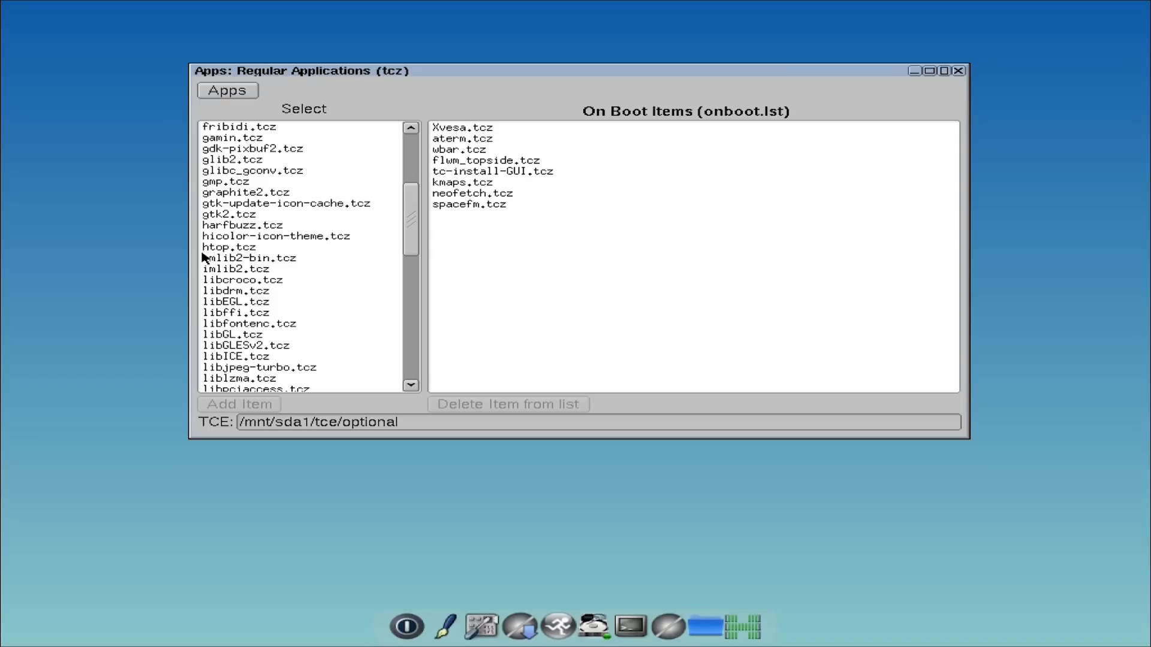
pyautogui.click(261, 257)
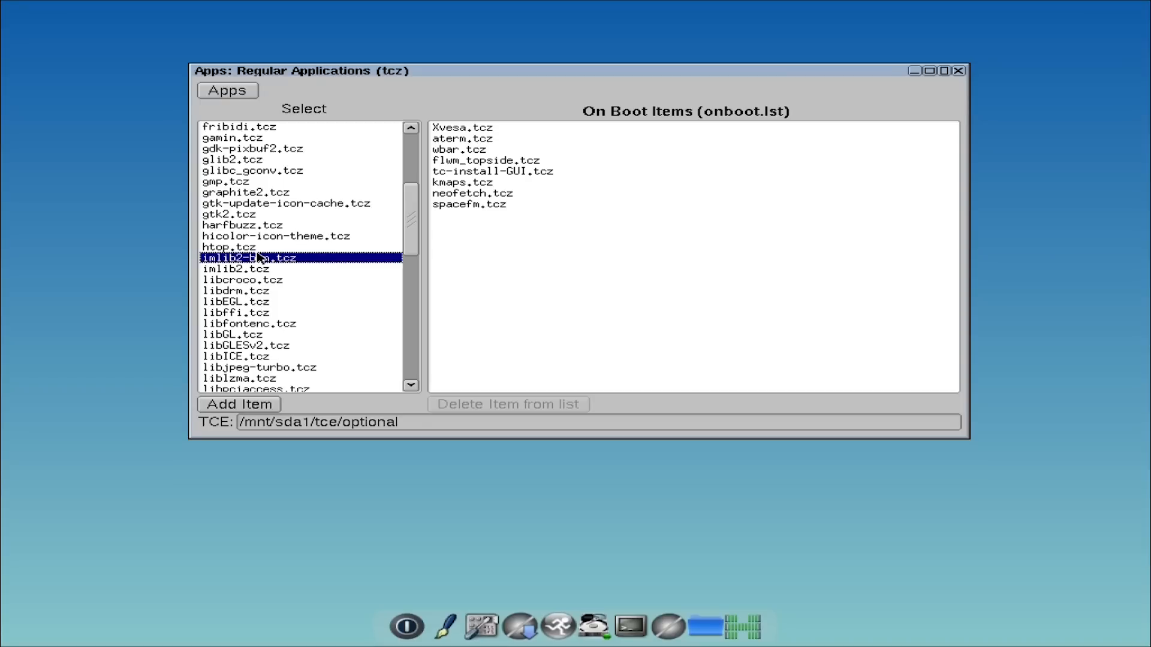
pyautogui.click(249, 249)
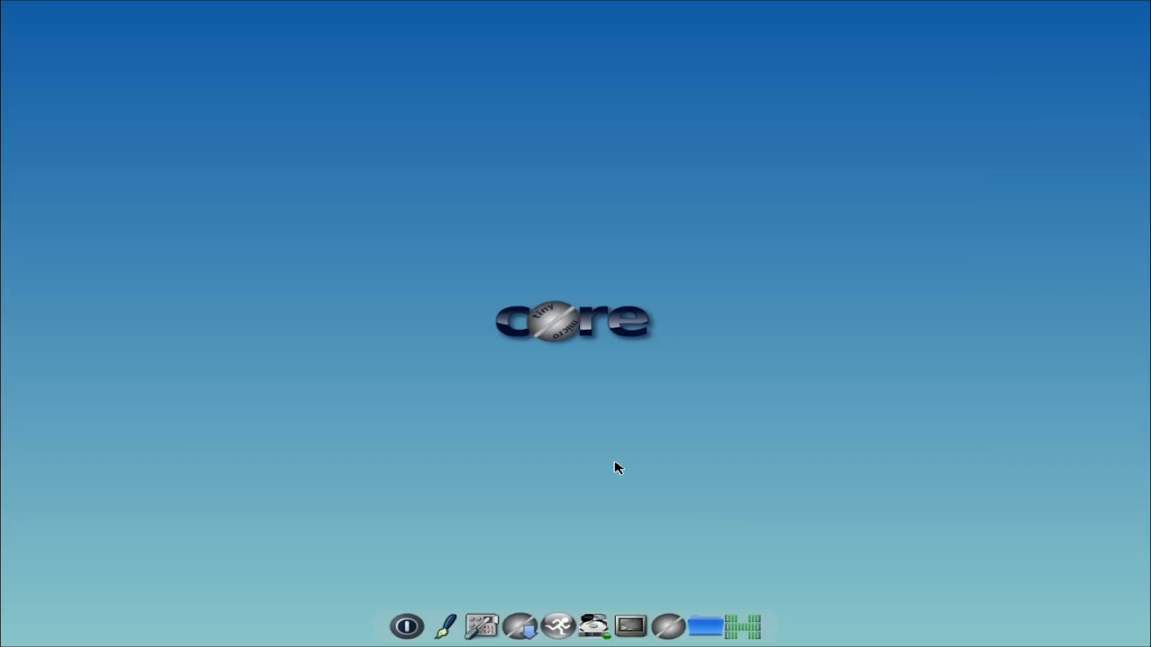
# Reopen the Apps tool, move its window towards the middle of the desktop and load the remote extension list.
pyautogui.click(519, 627)
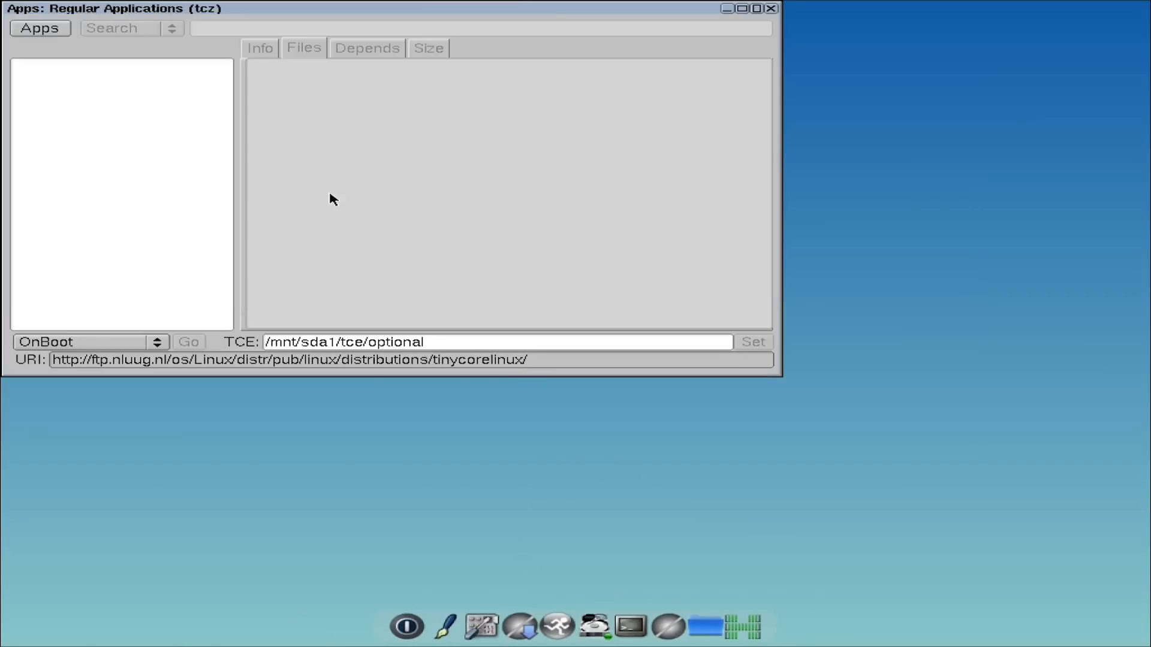
pyautogui.moveTo(622, 37); pyautogui.dragTo(711, 69)
pyautogui.click(207, 85)
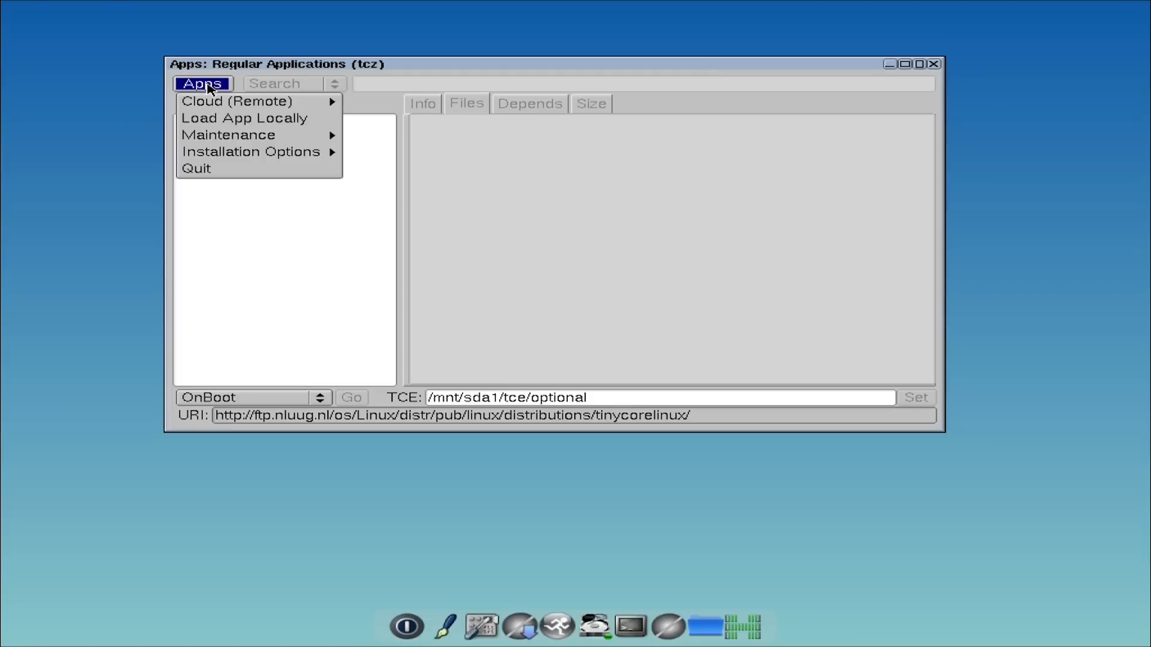
pyautogui.moveTo(223, 103)
pyautogui.click(418, 106)
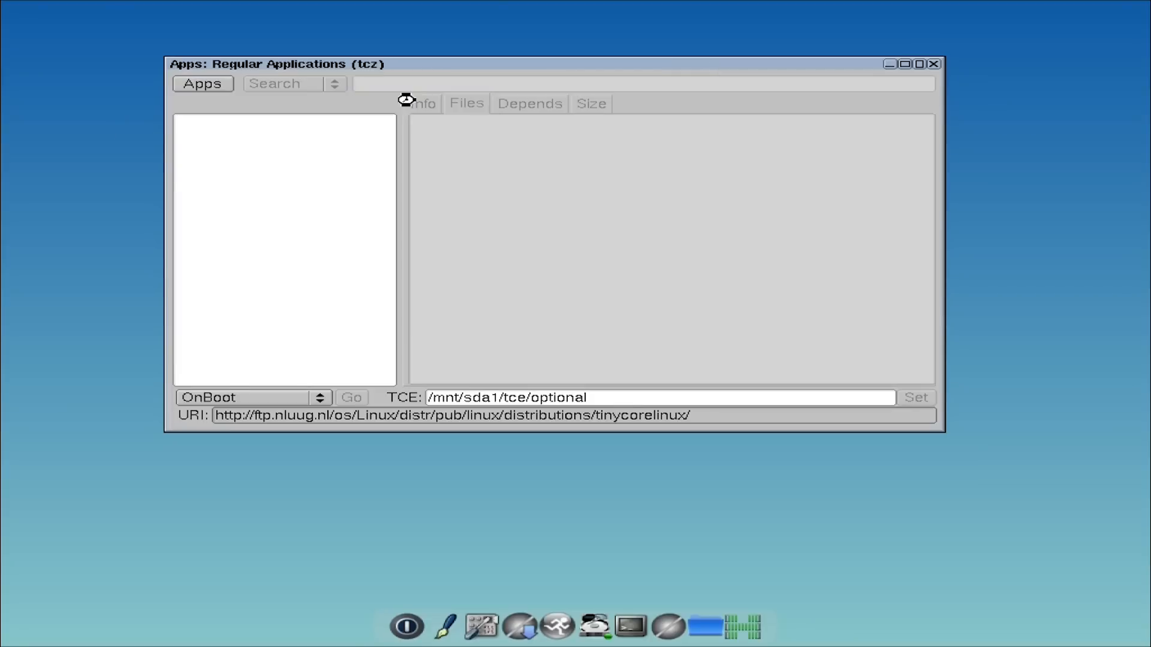
# Search the remote extensions by tag for "browser".
pyautogui.click(284, 89)
pyautogui.click(282, 114)
pyautogui.click(376, 78)
pyautogui.write('browser')
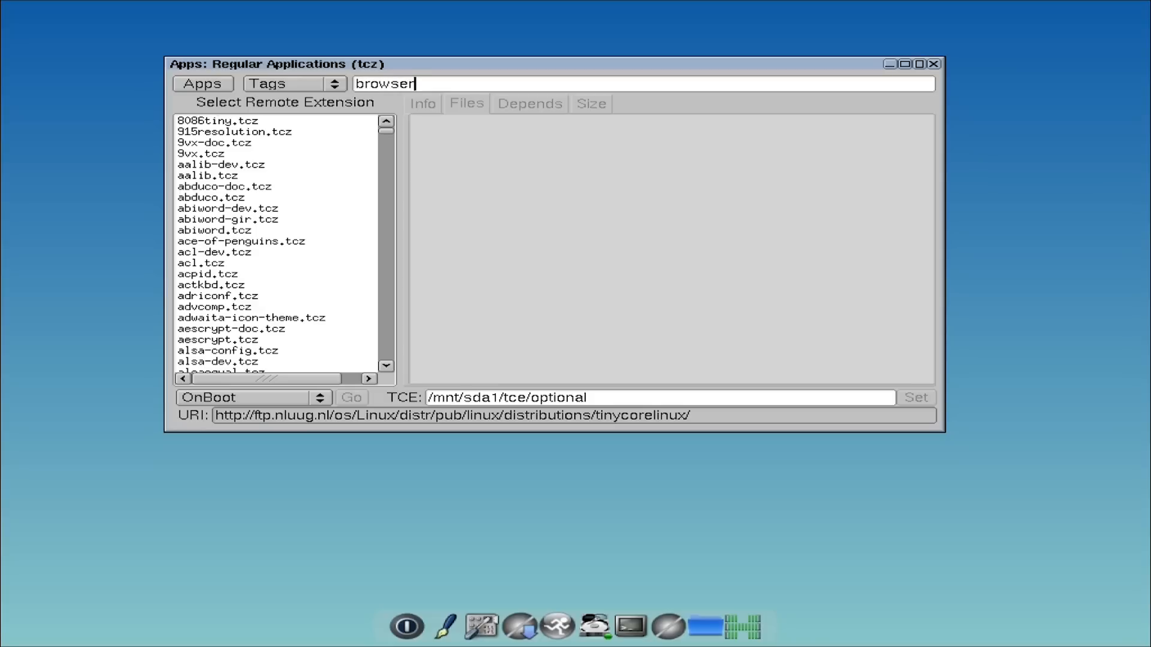
pyautogui.press('Return')
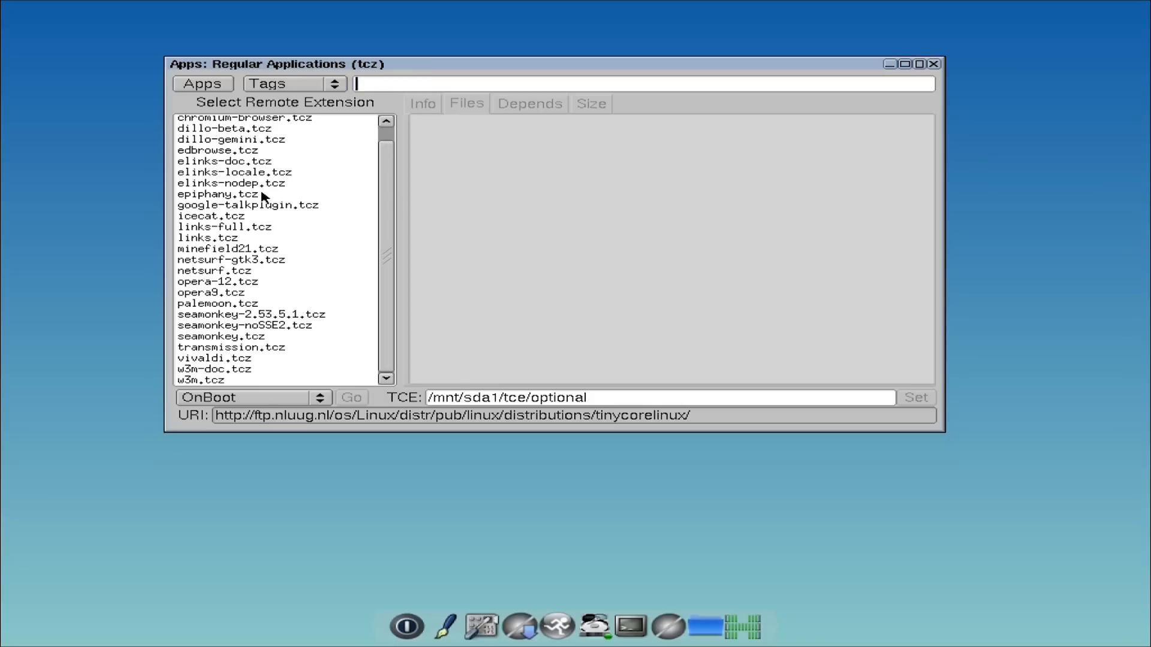
# Review the info and change logs of chromium-browser.tcz and epiphany.tcz.
pyautogui.scroll(1, 265, 198)
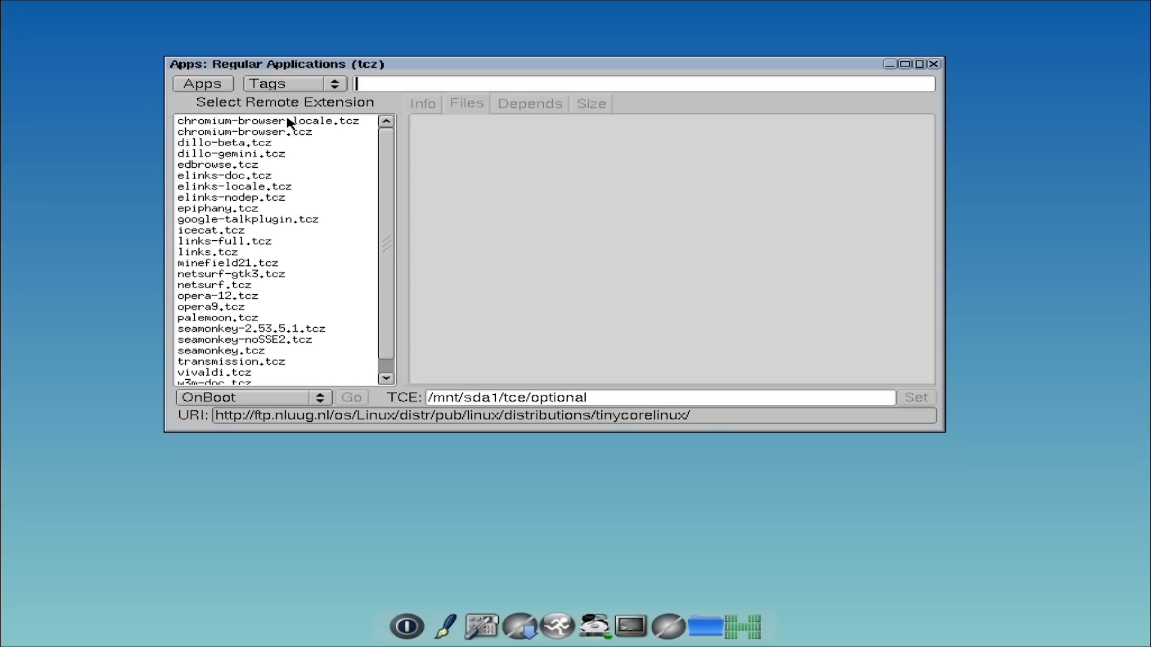
pyautogui.click(279, 135)
pyautogui.scroll(-3, 597, 231)
pyautogui.scroll(-8, 597, 231)
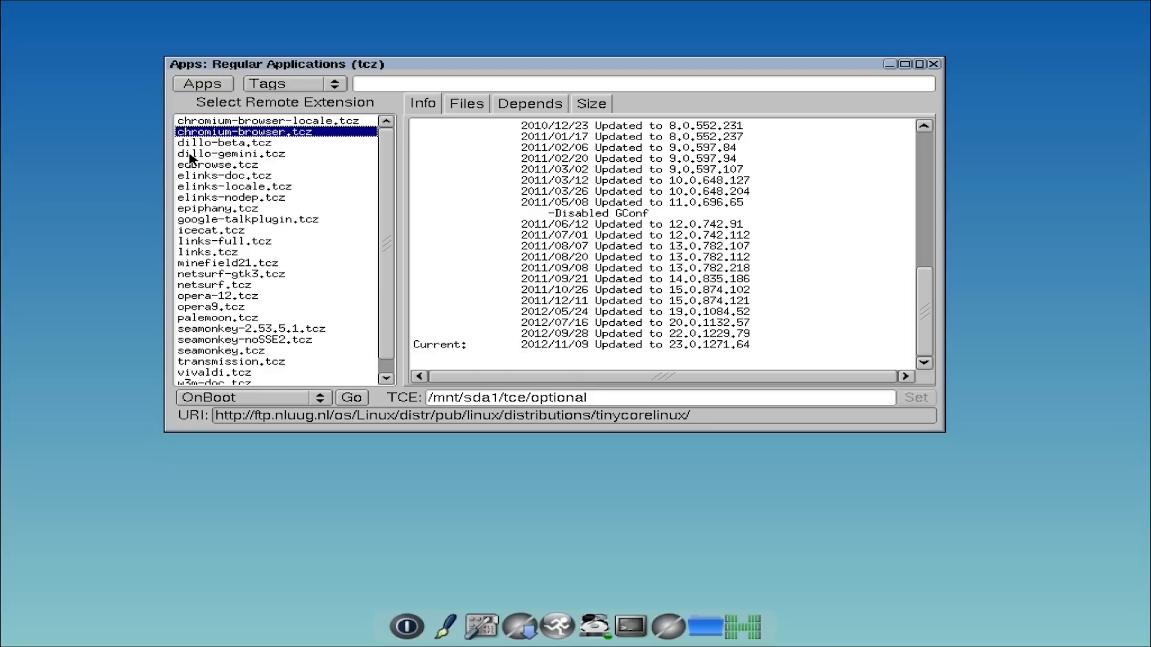
pyautogui.click(223, 211)
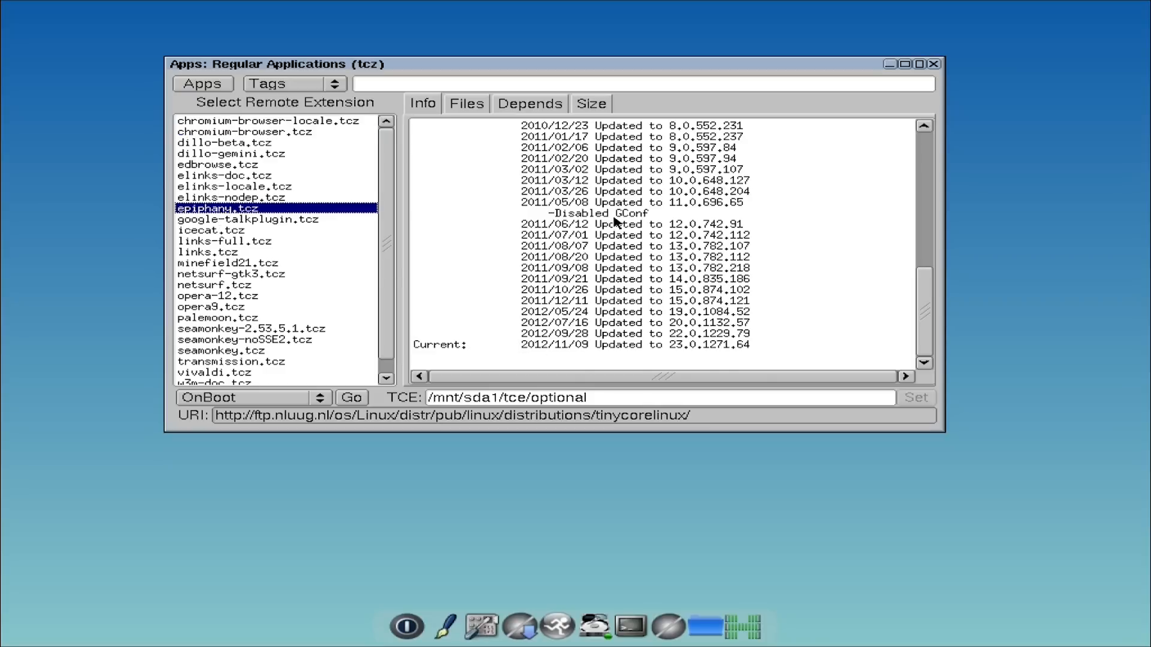
pyautogui.scroll(-2, 614, 217)
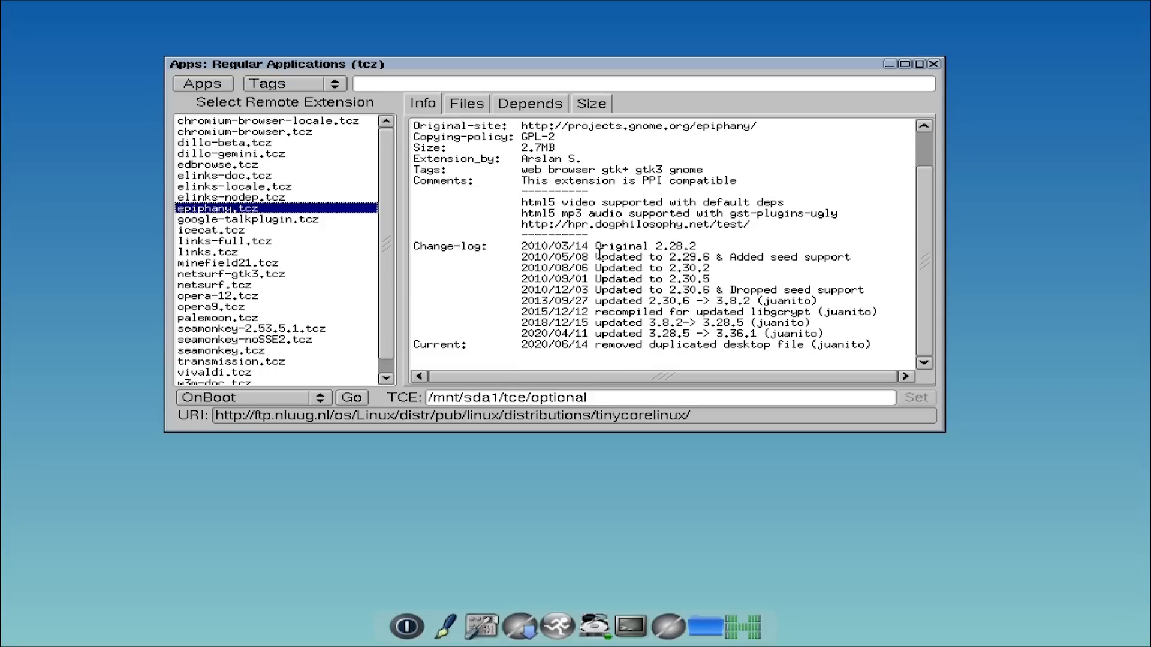
# Install palemoon.tcz with the OnDemand option and close the Apps window once the download finishes.
pyautogui.scroll(-1, 252, 270)
pyautogui.click(234, 304)
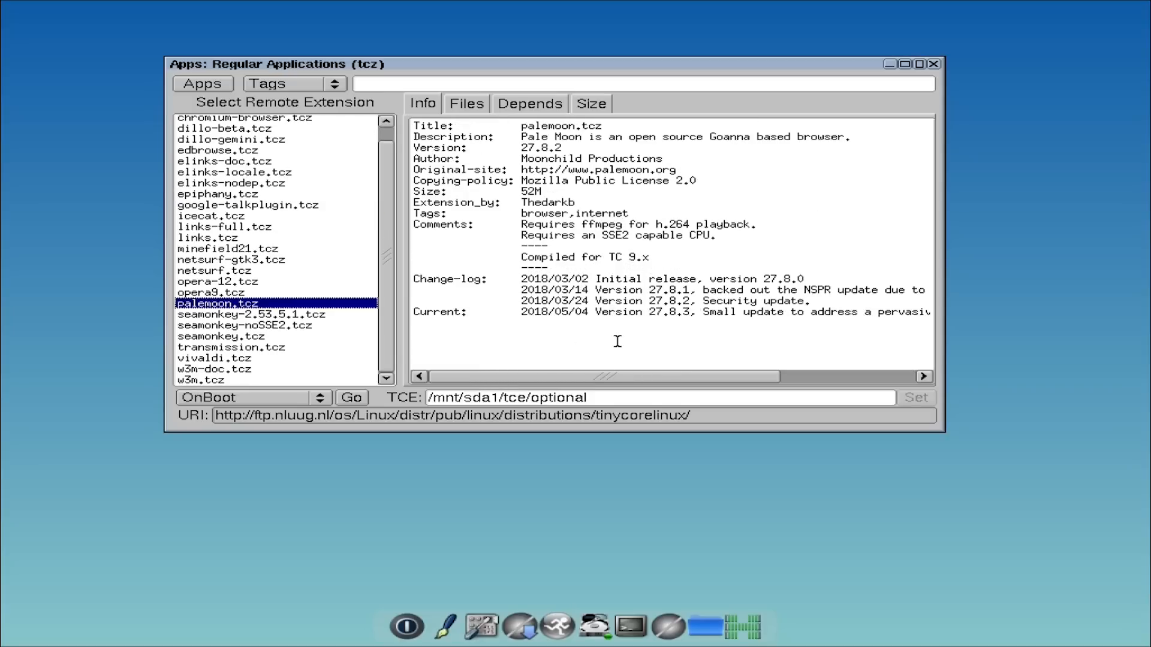
pyautogui.click(314, 399)
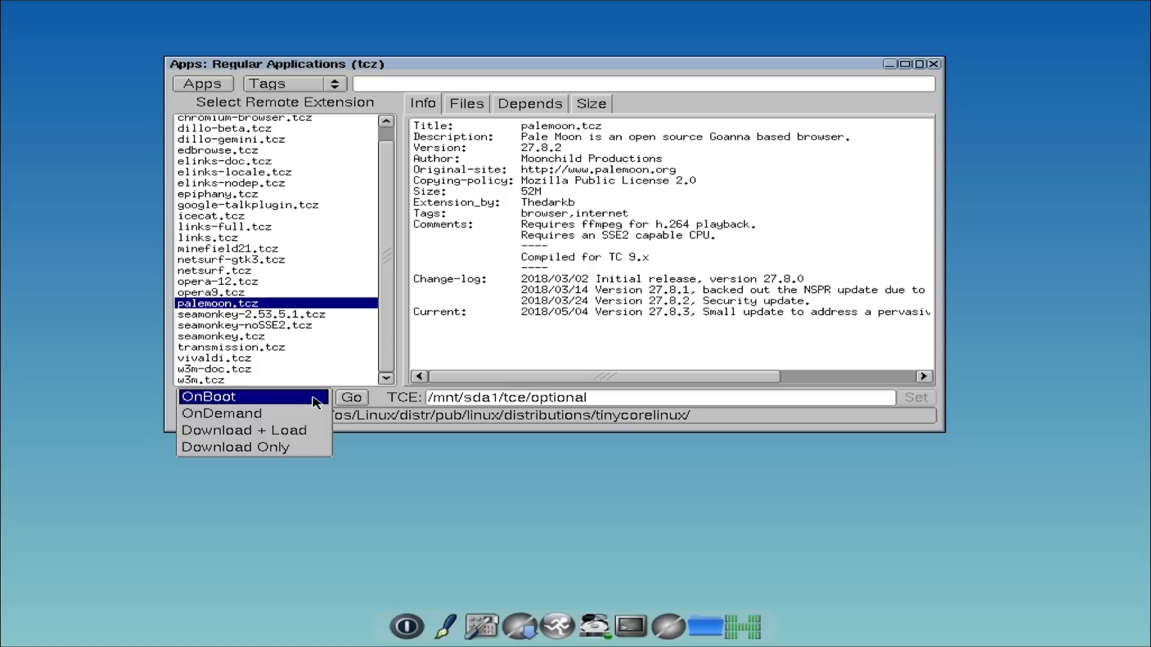
pyautogui.click(254, 416)
pyautogui.click(360, 398)
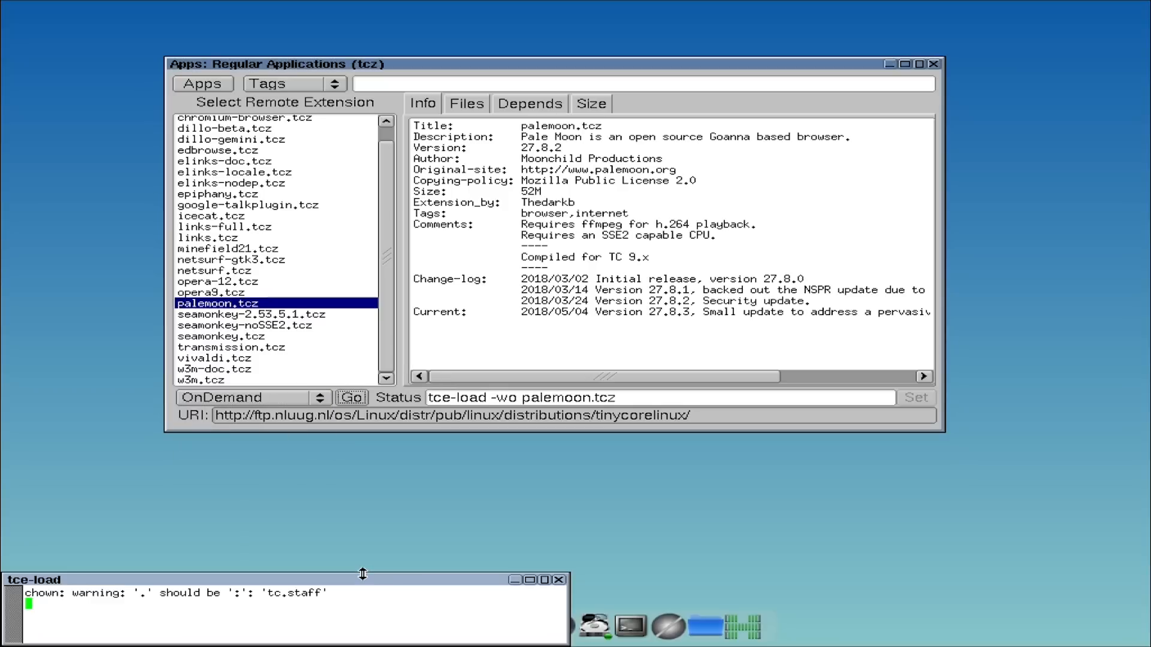
pyautogui.moveTo(372, 585); pyautogui.dragTo(499, 472)
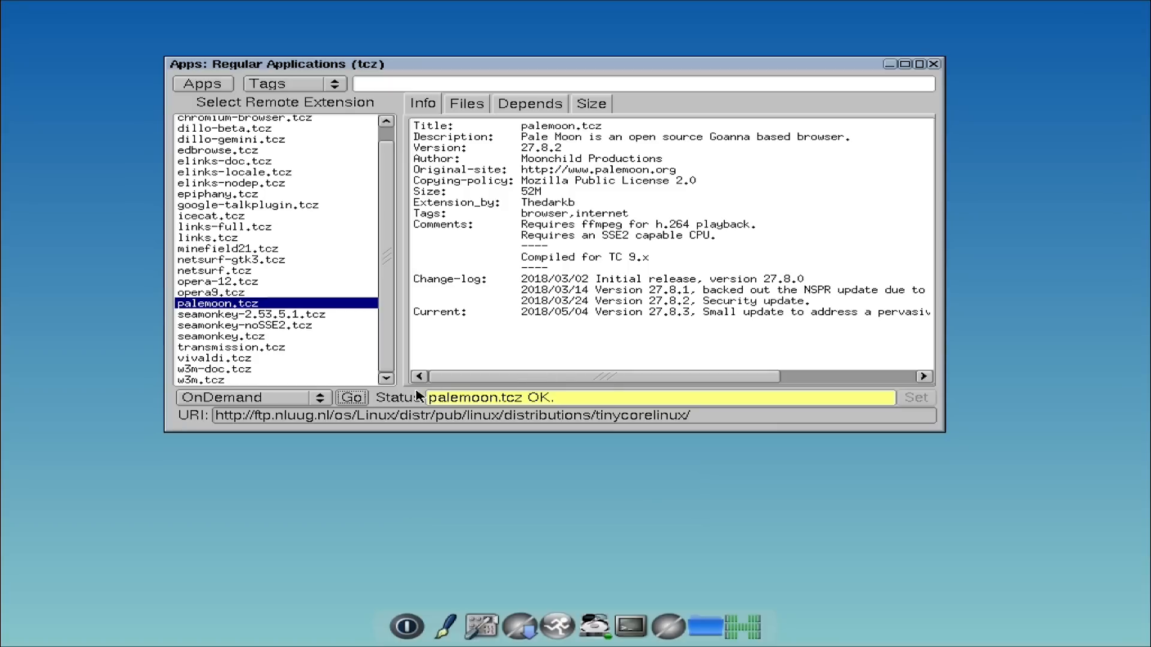
pyautogui.click(934, 64)
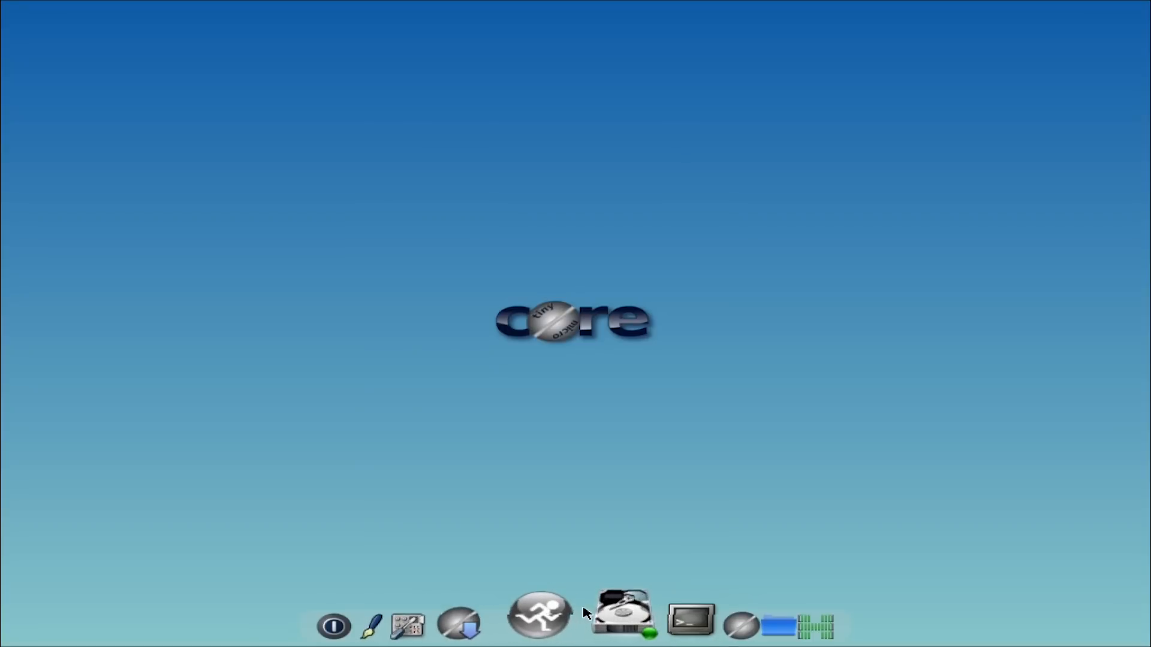
# Start palemoon from the application launcher and maximize the browser window.
pyautogui.click(575, 614)
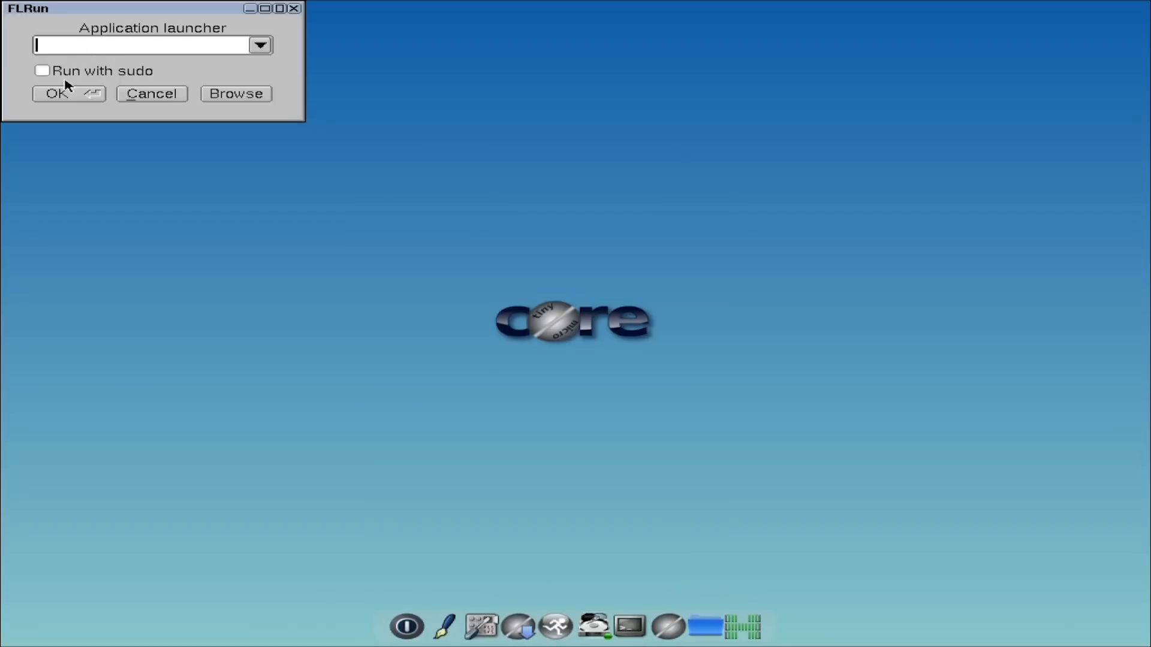
pyautogui.write('palemoon')
pyautogui.press('Return')
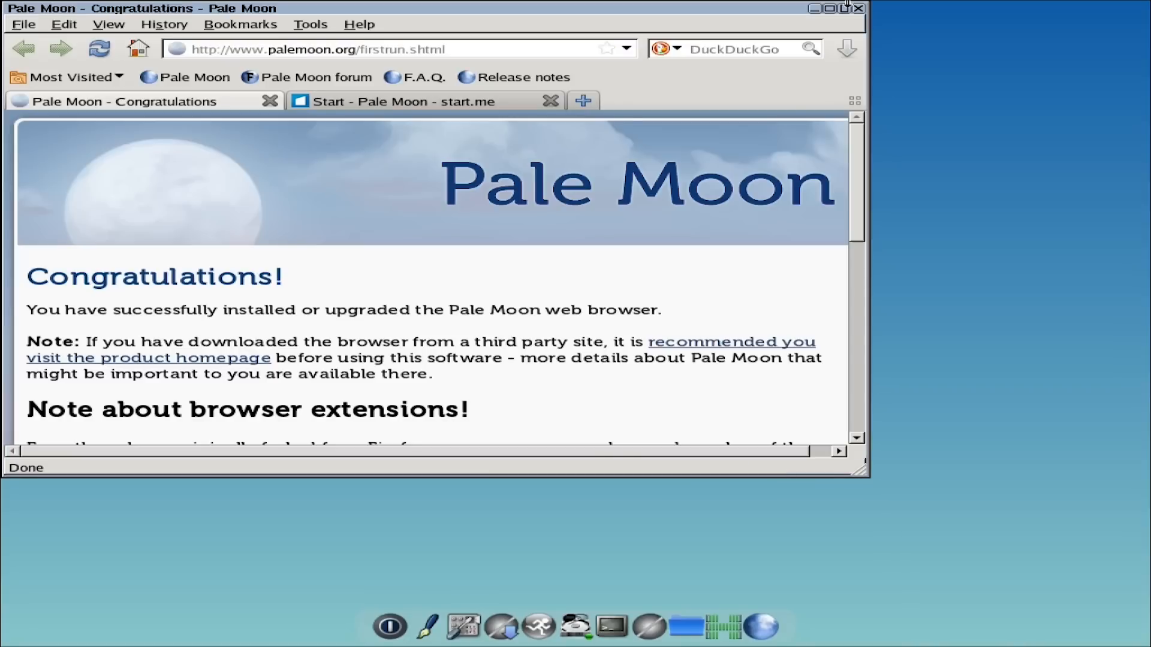
pyautogui.click(847, 8)
pyautogui.click(833, 9)
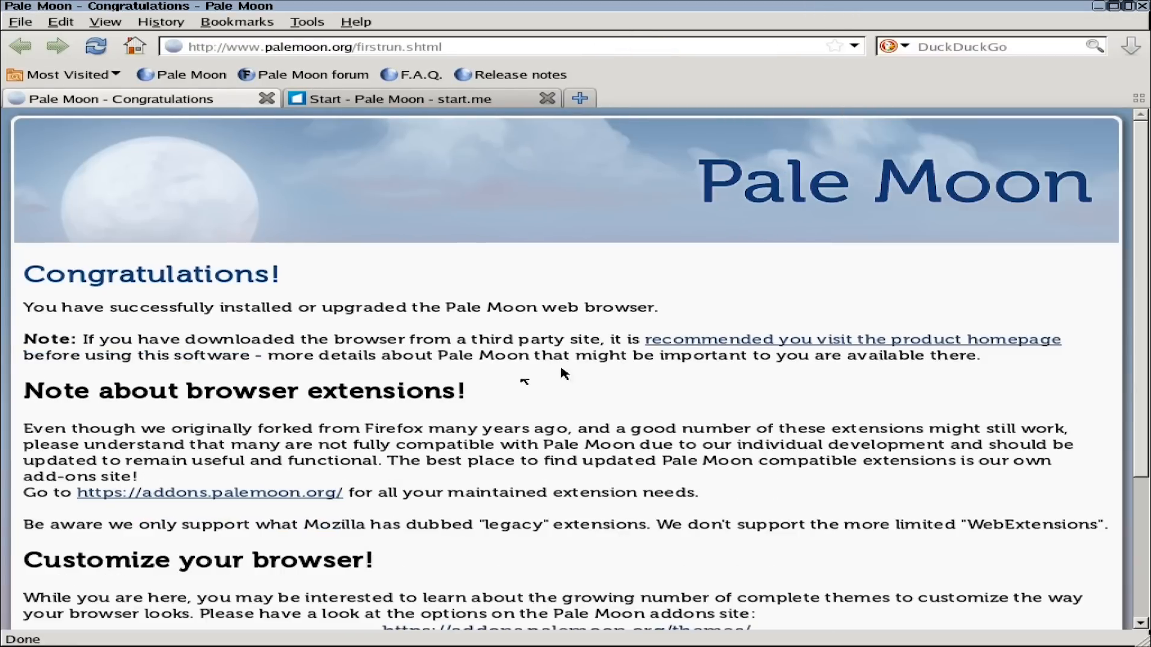
pyautogui.hotkey('ctrl', 'l')
pyautogui.write('www.archlinux.o')
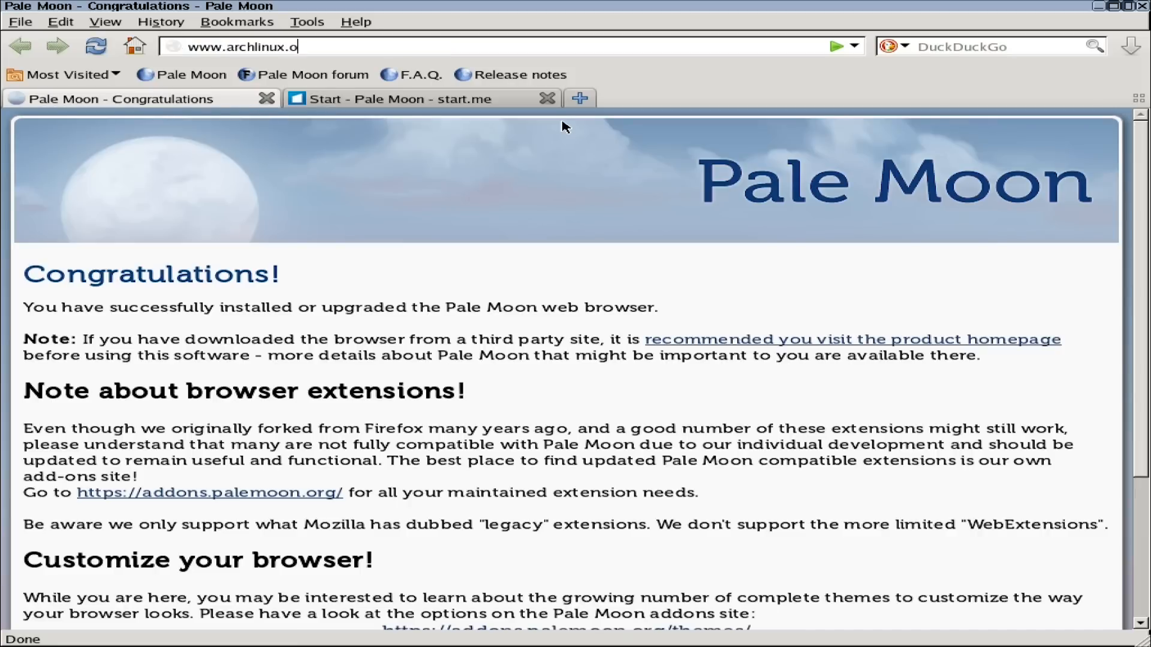
pyautogui.write('rg')
pyautogui.press('Return')
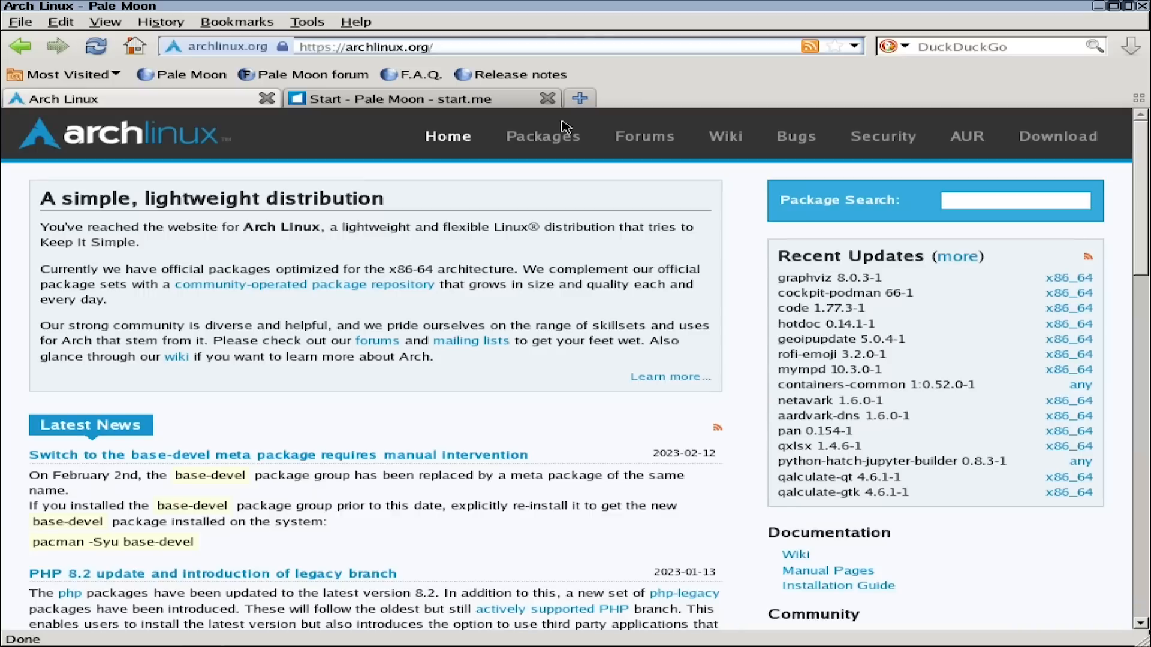
pyautogui.scroll(-3, 465, 239)
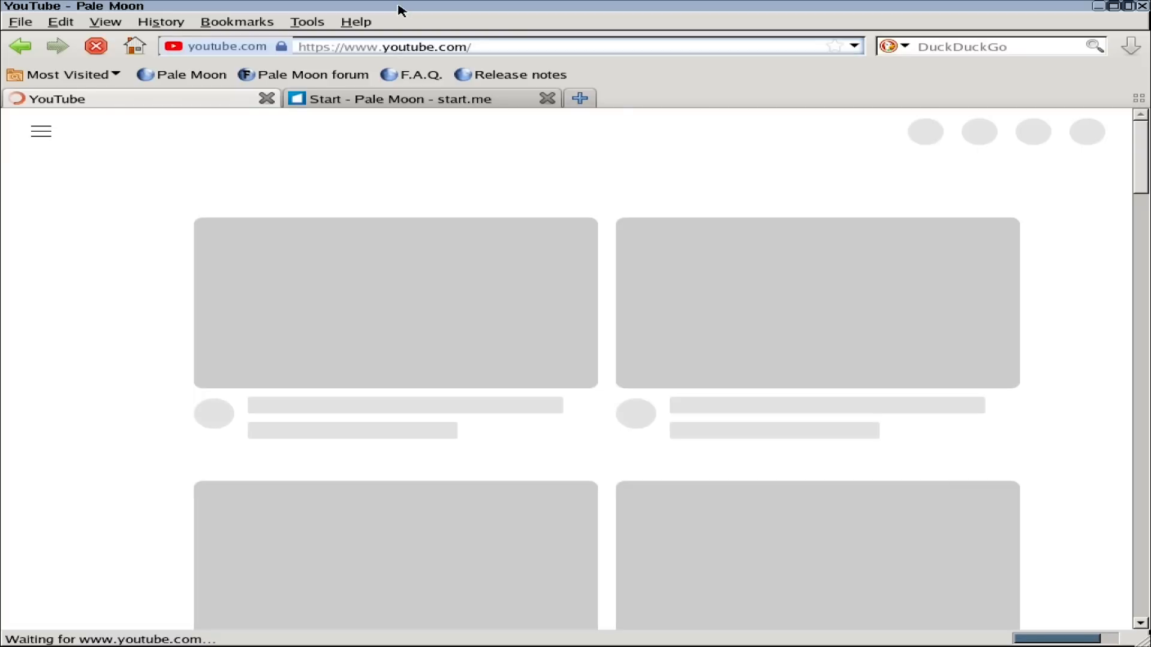
# Close the start.me tab and open the Raspberry Pi Zero 2 W video from the YouTube results for "computadoras y sensores".
pyautogui.click(547, 99)
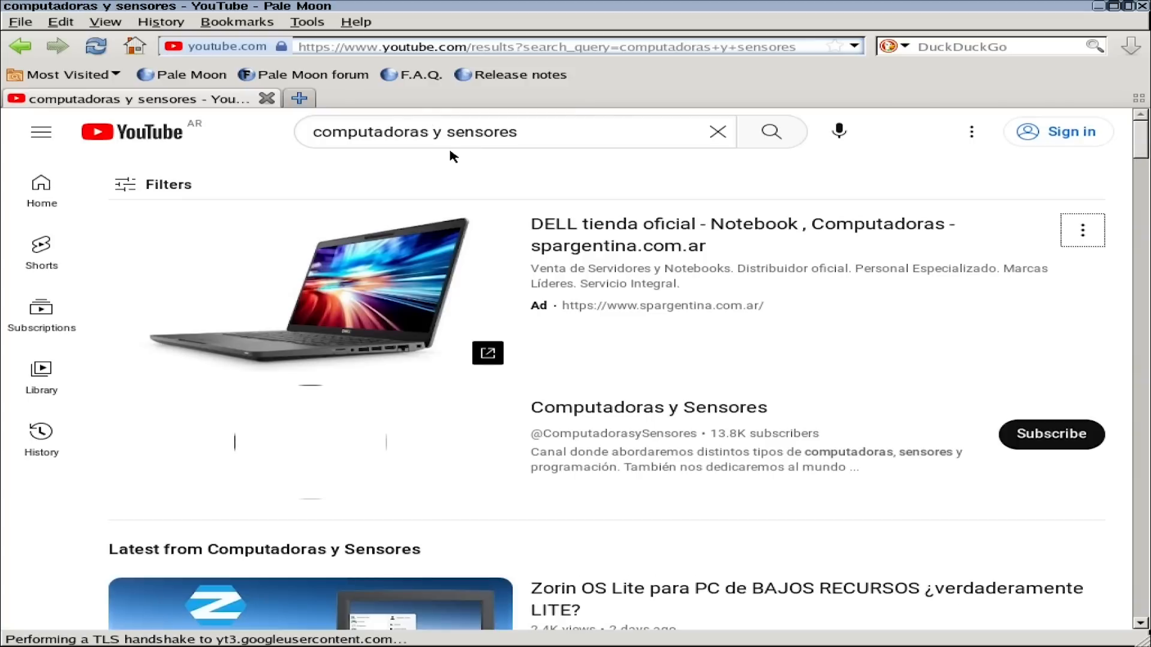
pyautogui.scroll(-3, 689, 408)
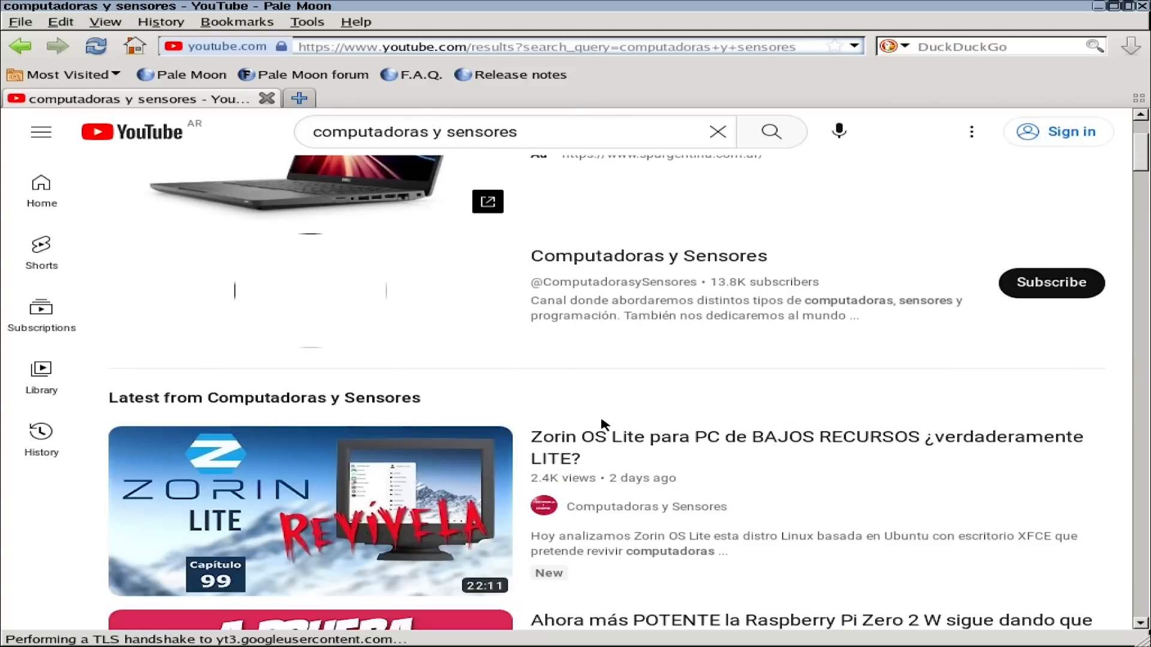
pyautogui.click(346, 490)
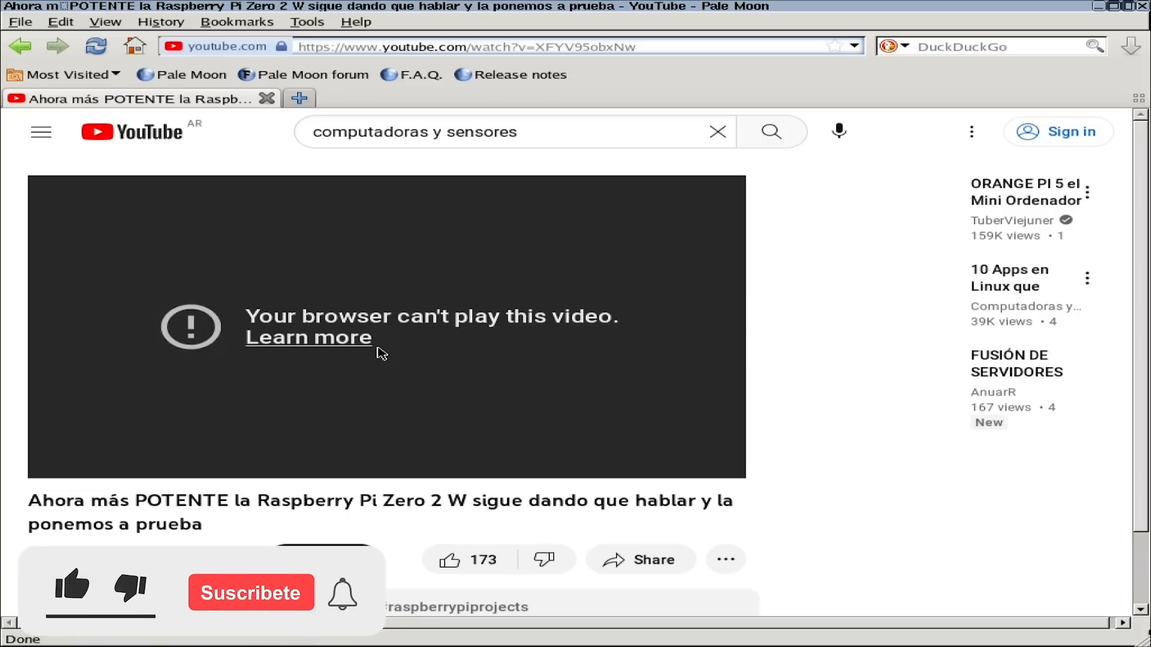
# Follow the video player's "Learn more" link, view YouTube's supported browsers page and close Pale Moon.
pyautogui.scroll(-2, 296, 340)
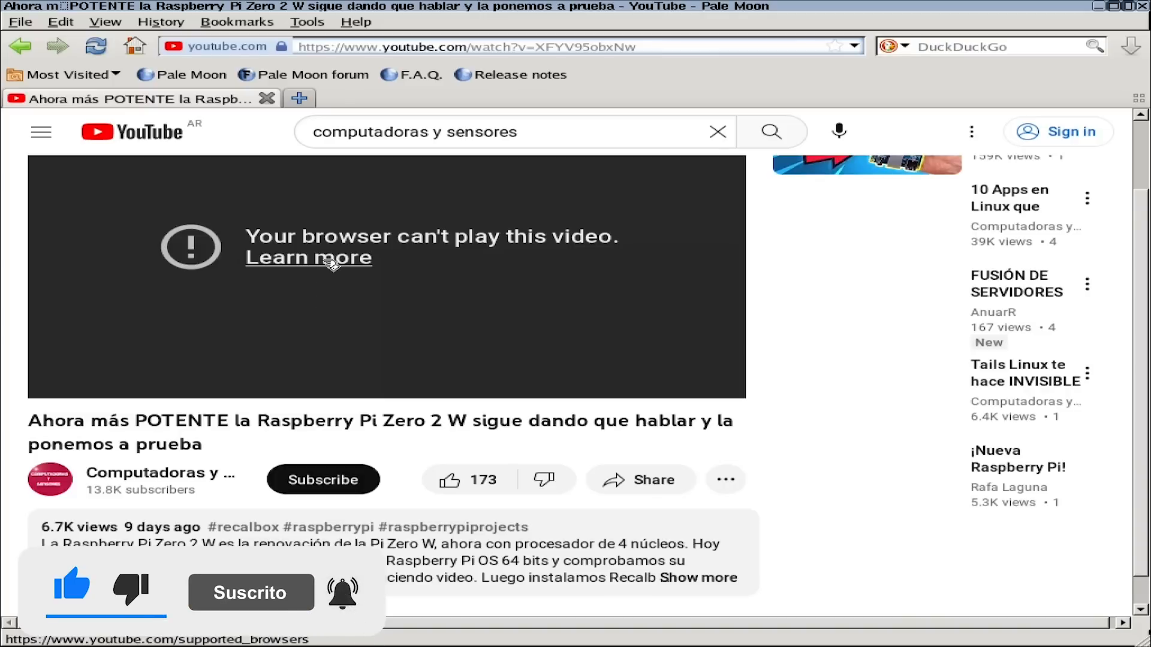
pyautogui.click(328, 263)
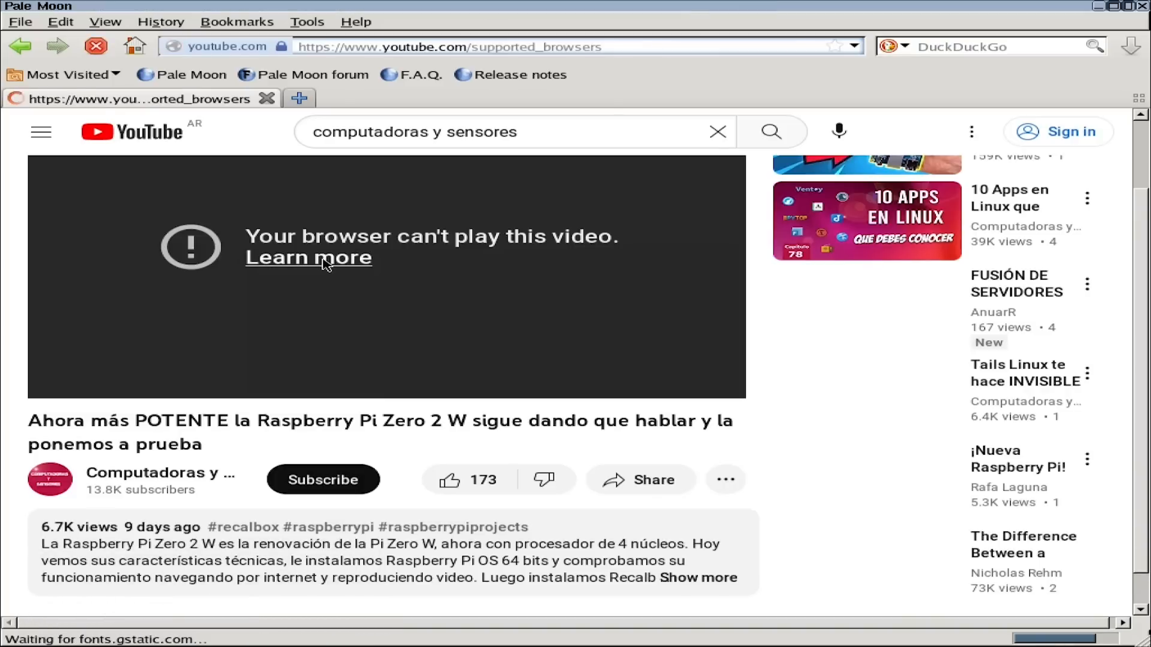
pyautogui.scroll(-3, 838, 491)
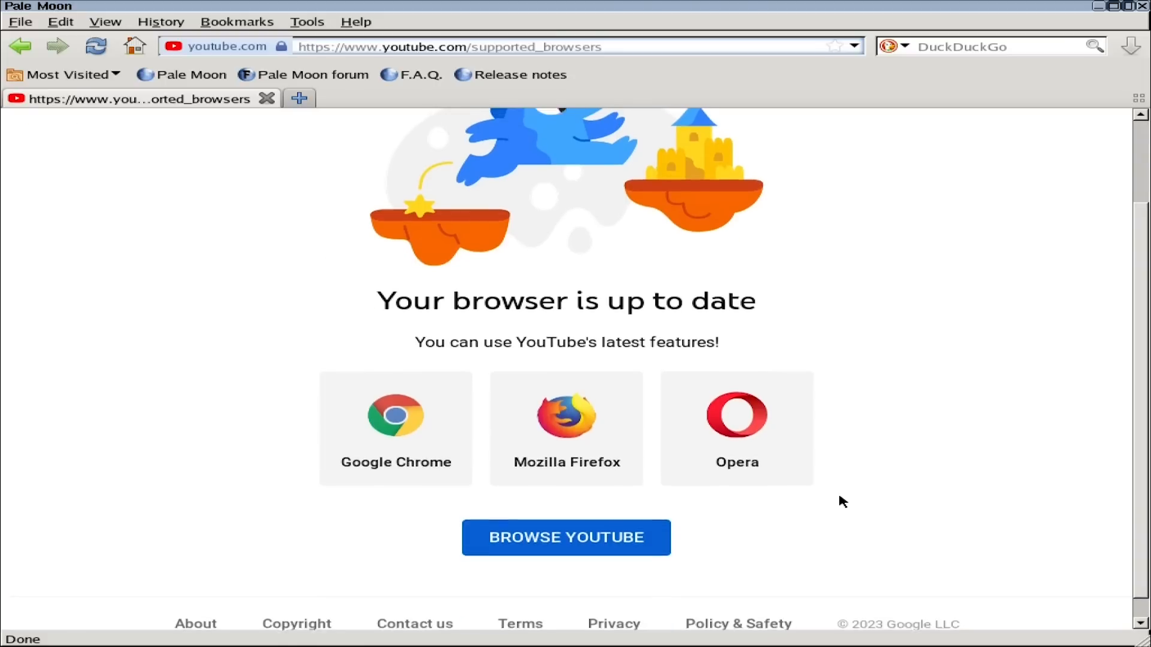
pyautogui.scroll(3, 838, 491)
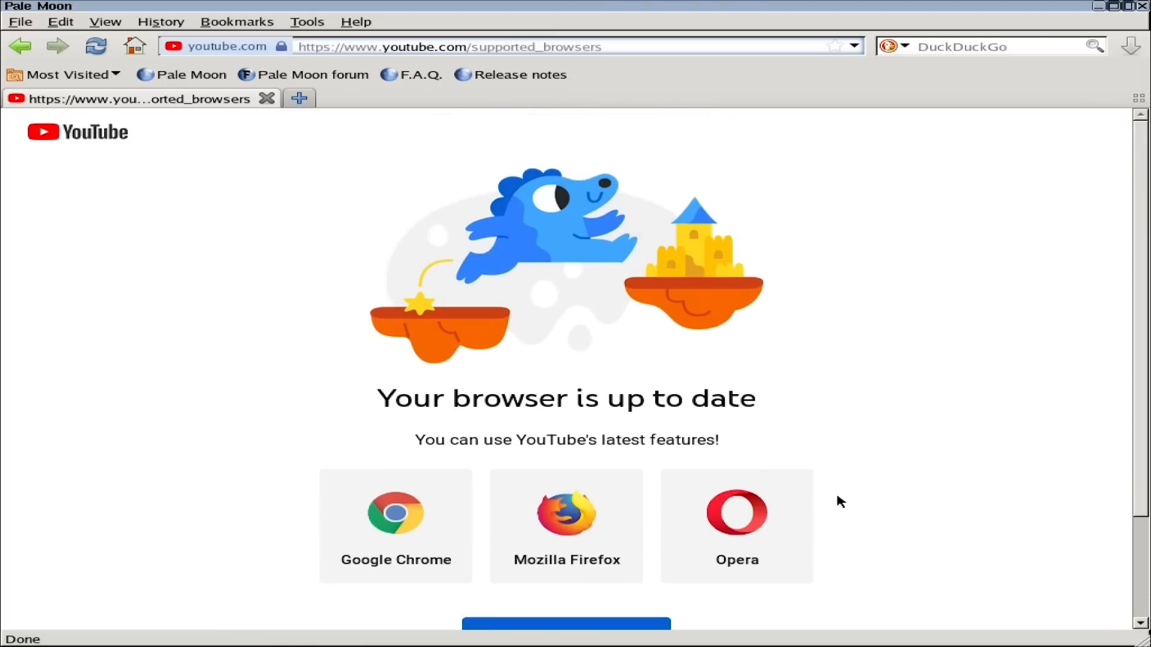
pyautogui.click(1143, 7)
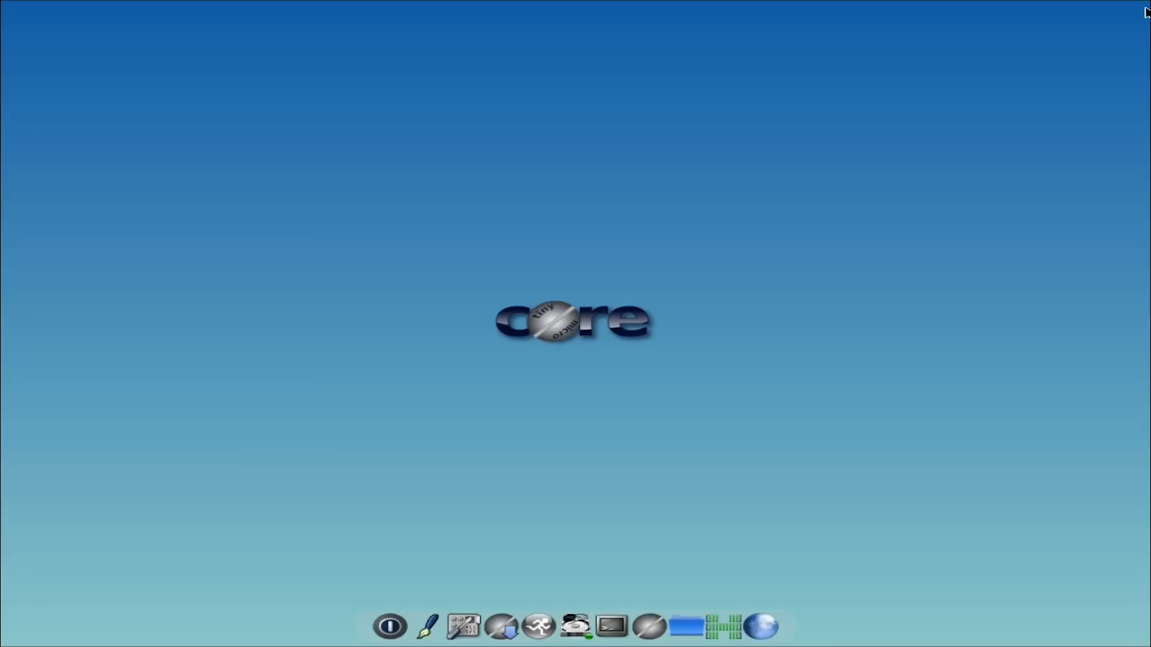